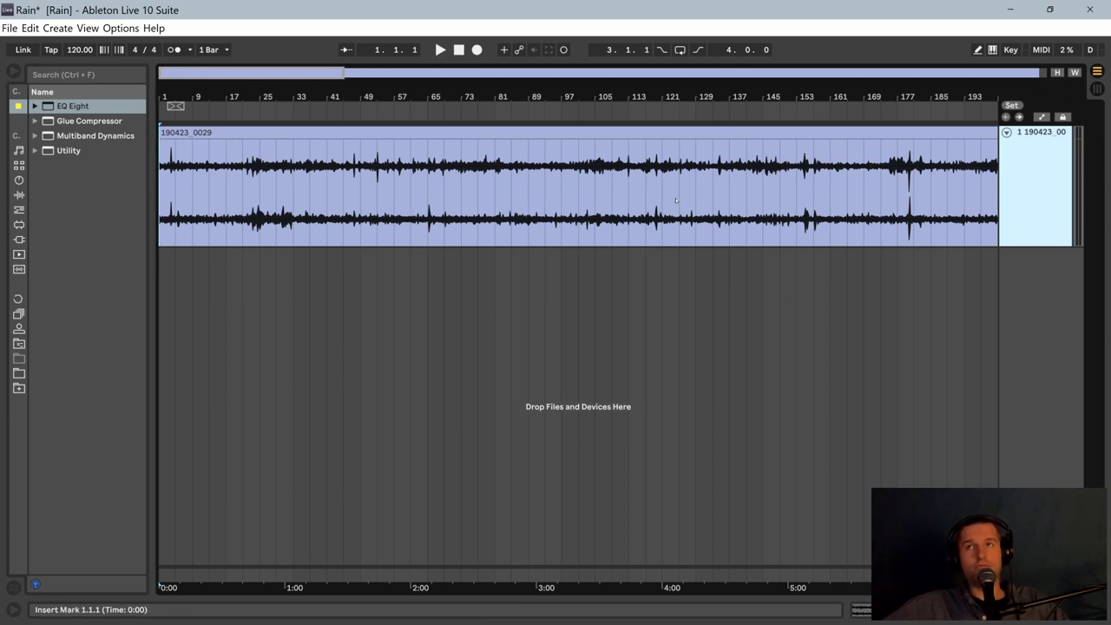
Step: Increase the height of the 190423_0029 audio track and rename the track "Rain SFX"
drag(1021, 245, 1008, 467)
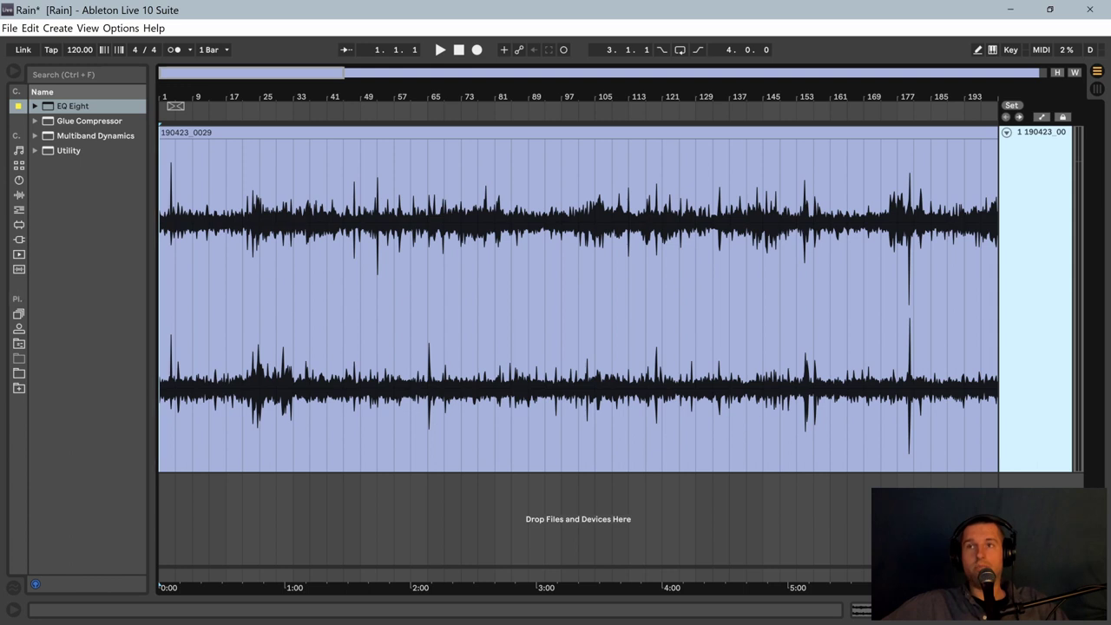
right_click(1036, 135)
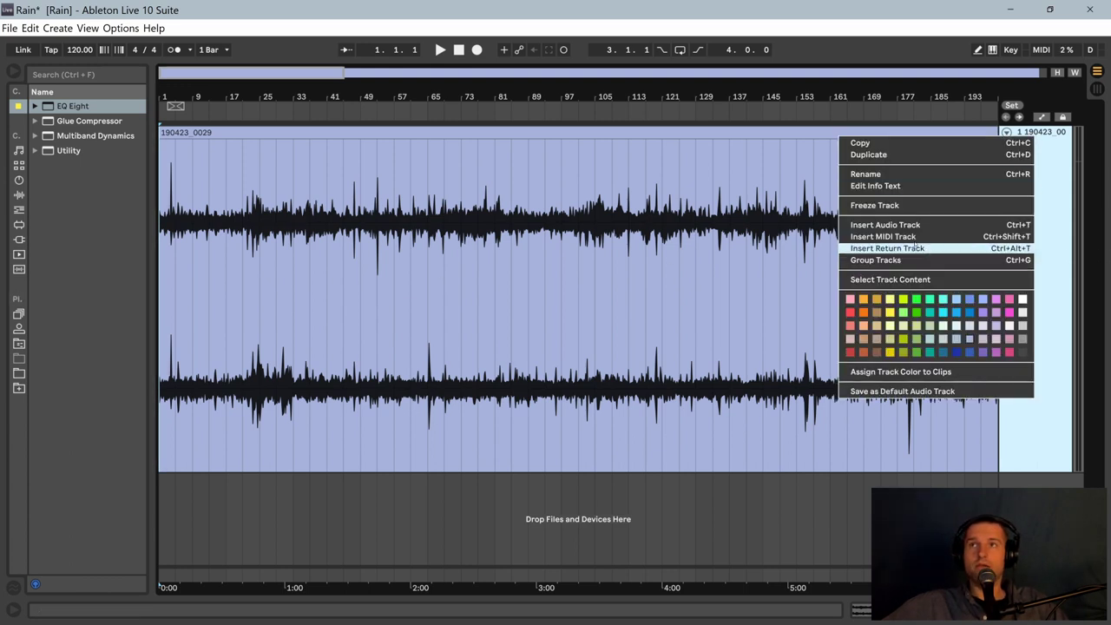
click(885, 174)
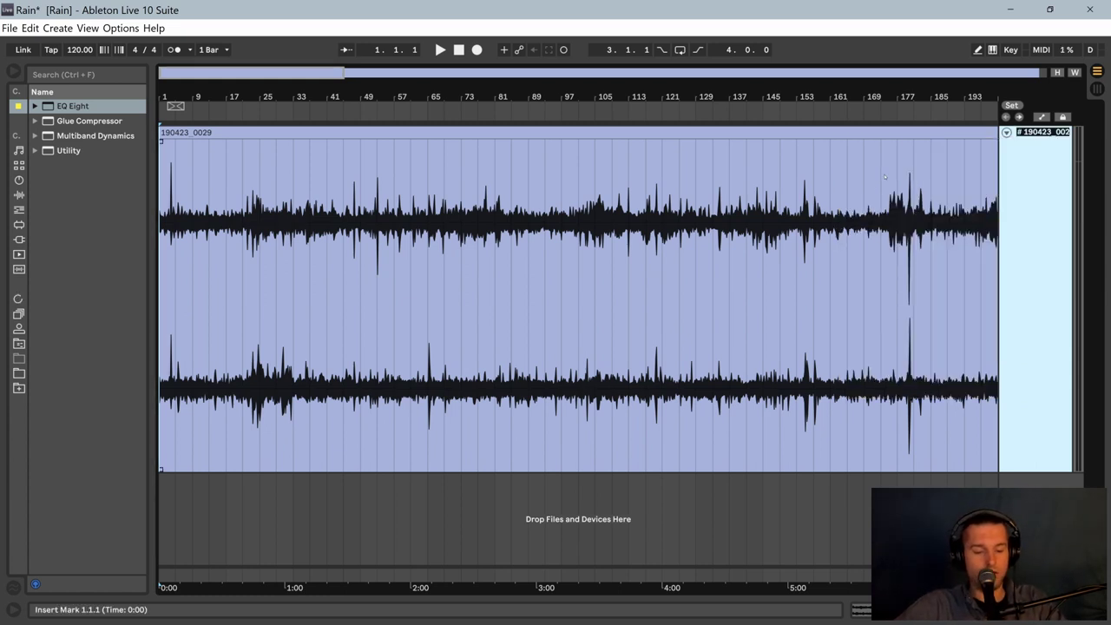
text(Rain)
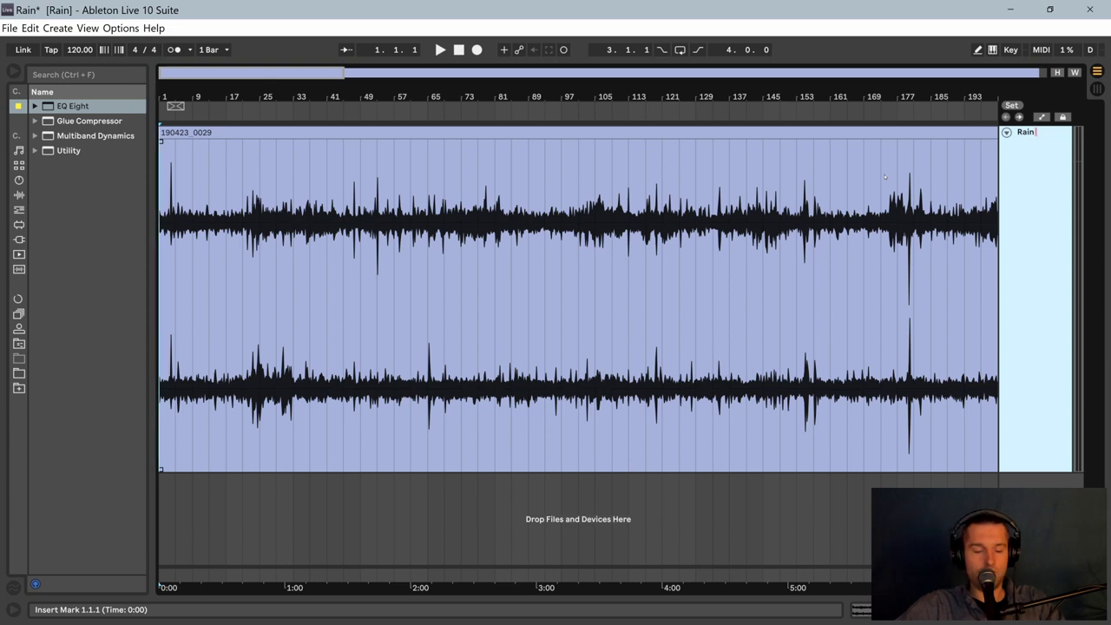
text( SFX)
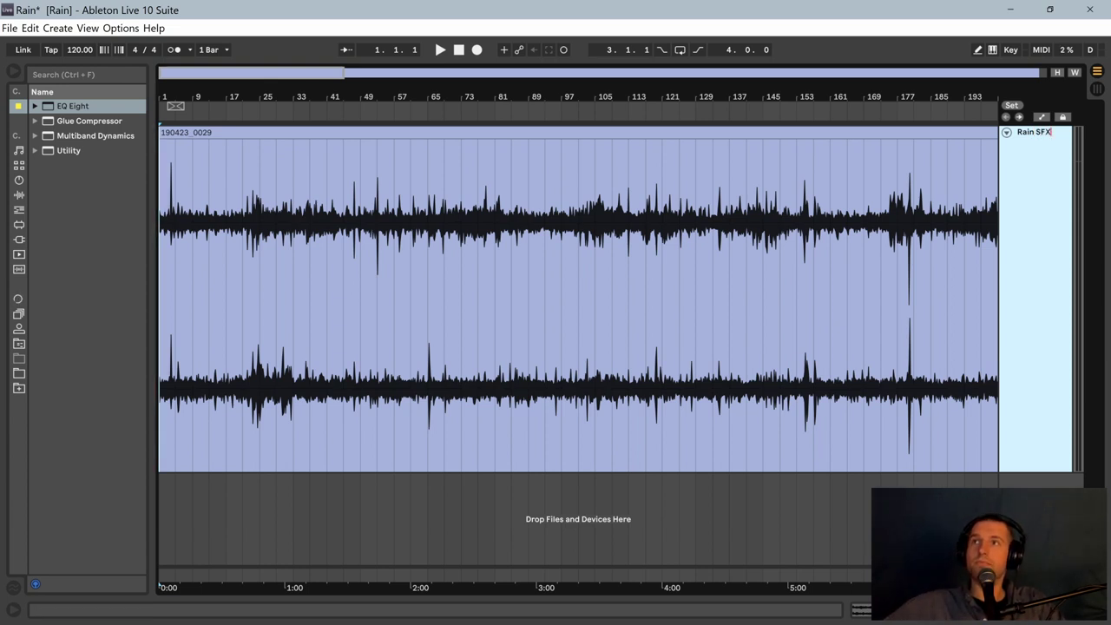
key(Return)
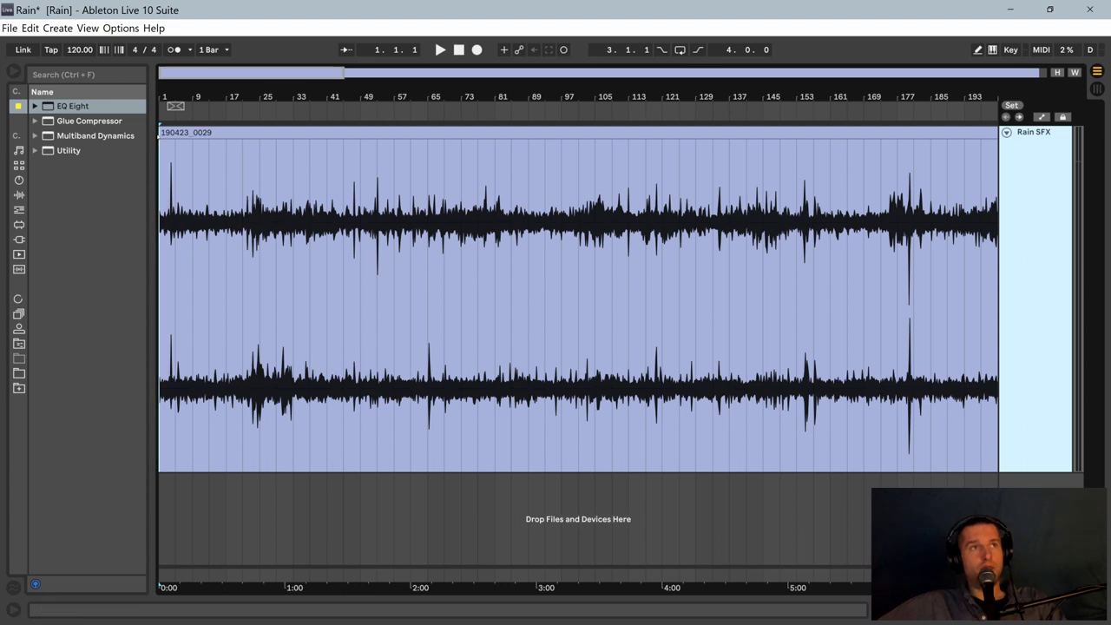
Step: Trim the start of the rain clip past the loud spike near bar 179 and move the remaining clip to bar 1
drag(159, 303, 824, 415)
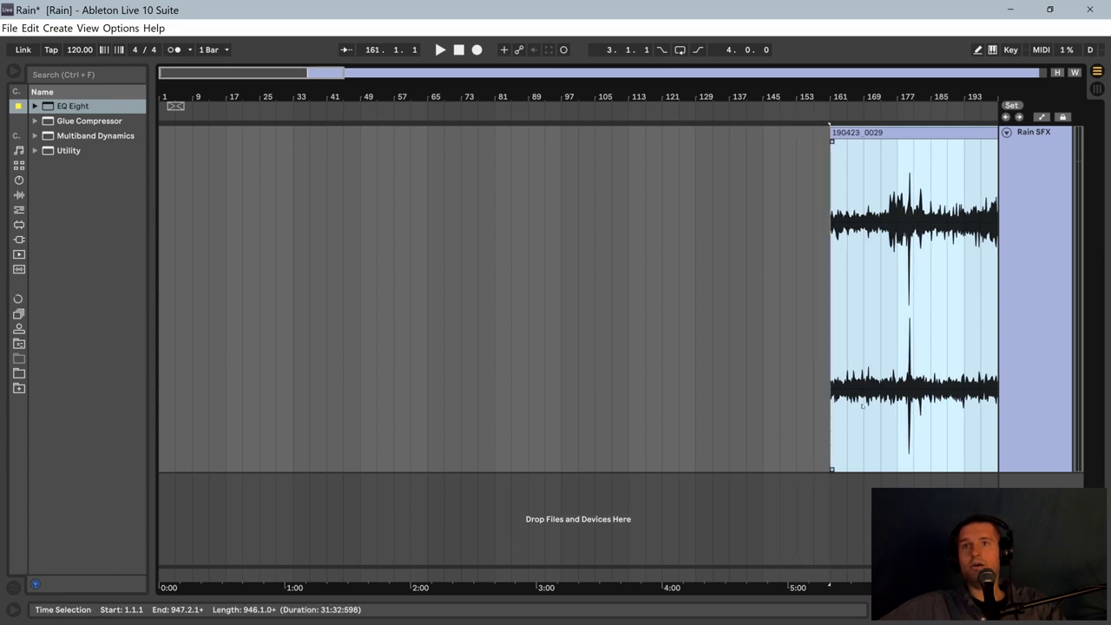
click(897, 408)
key(space)
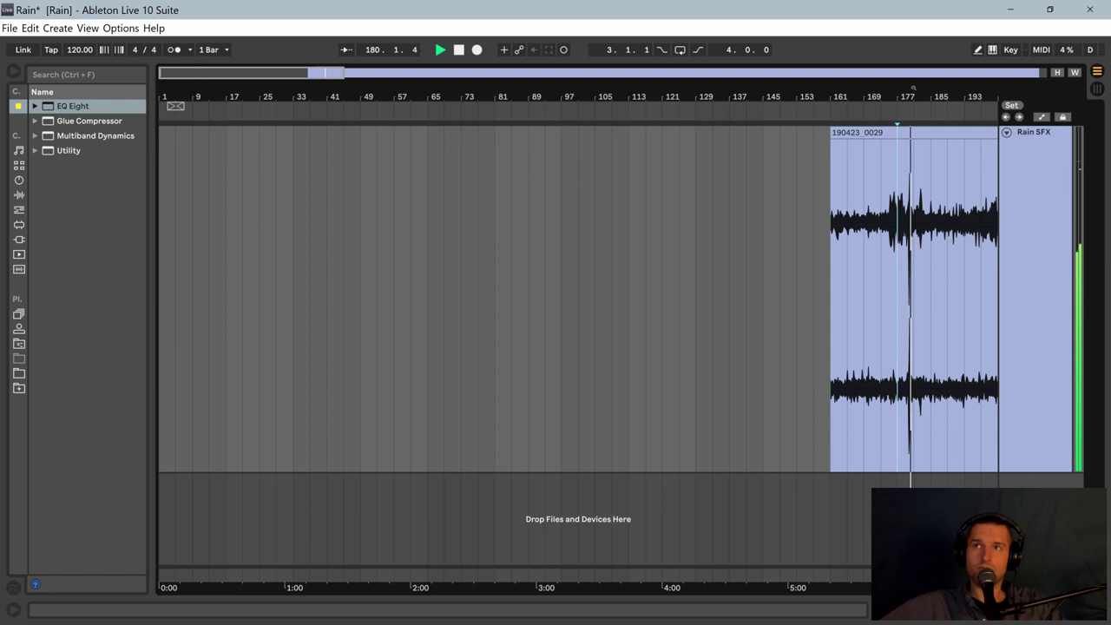
drag(831, 133, 161, 198)
key(space)
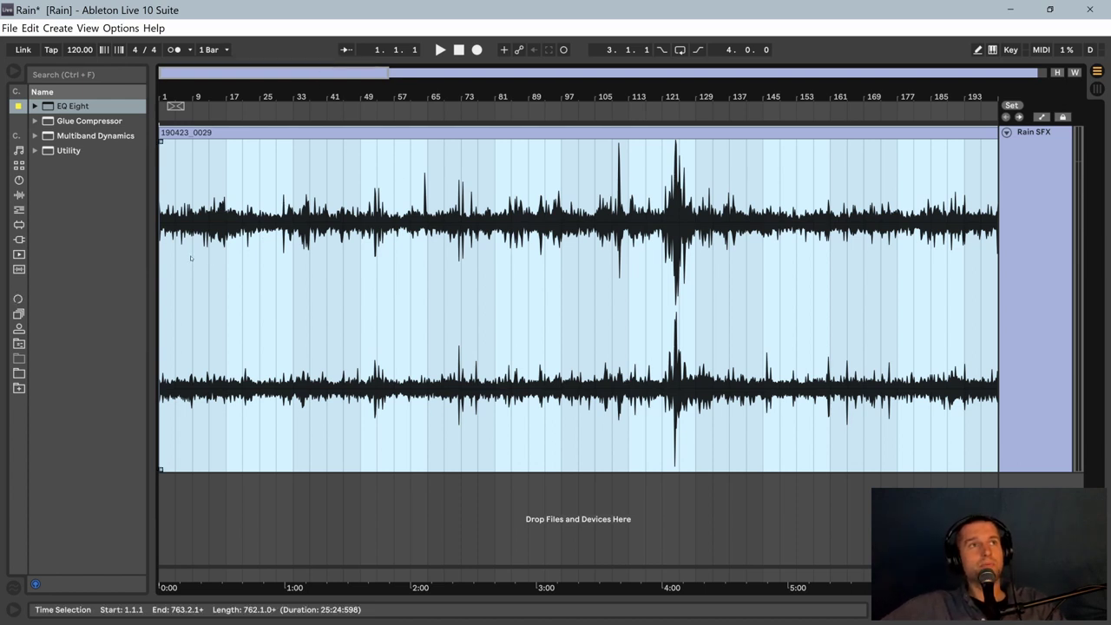
Step: Play the rain clip, add EQ Eight to its track, and set band 1 to the steep low-cut filter
key(space)
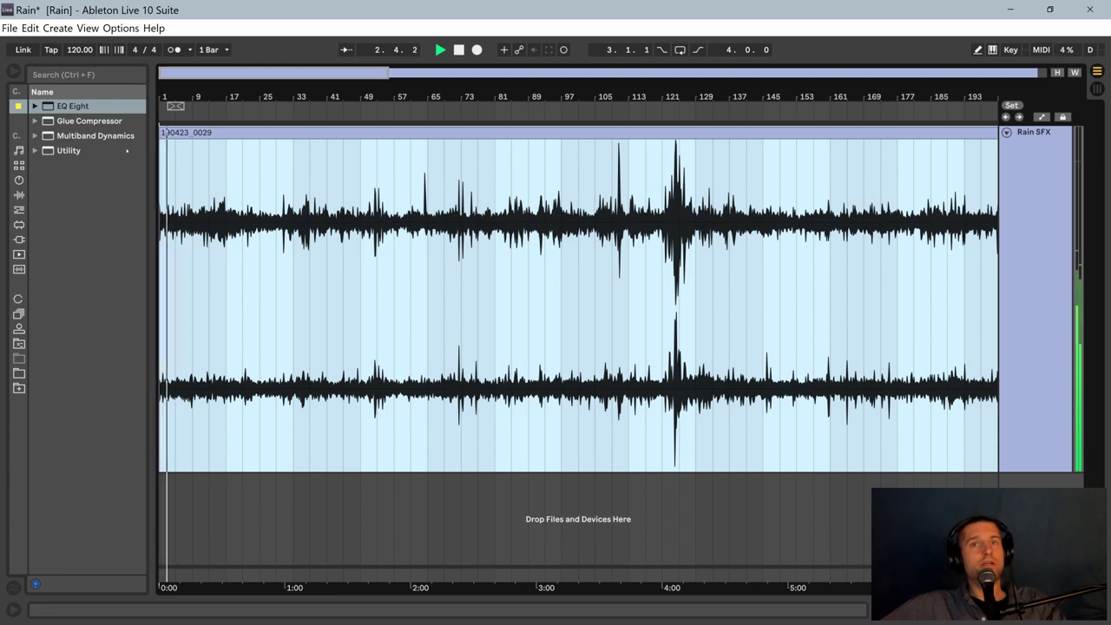
key(shift+Tab)
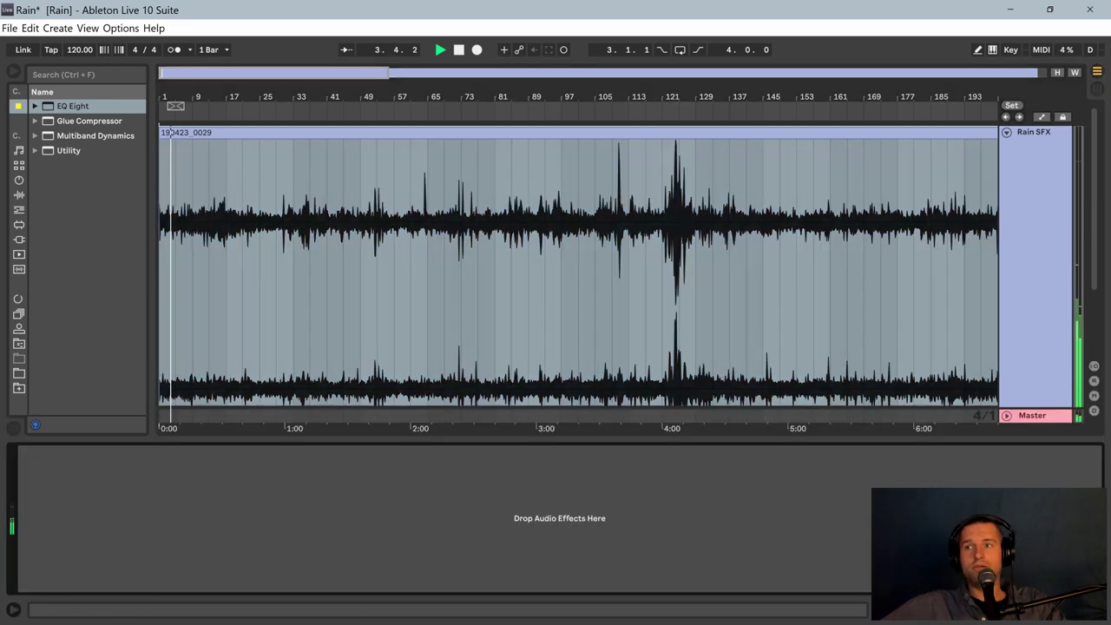
drag(67, 105, 90, 493)
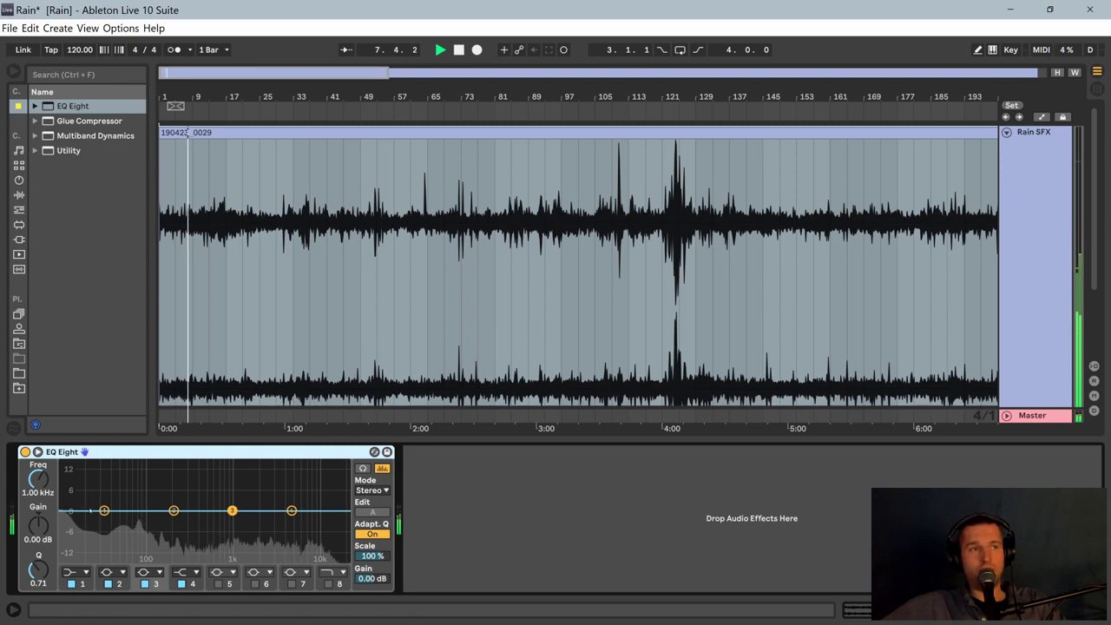
click(77, 572)
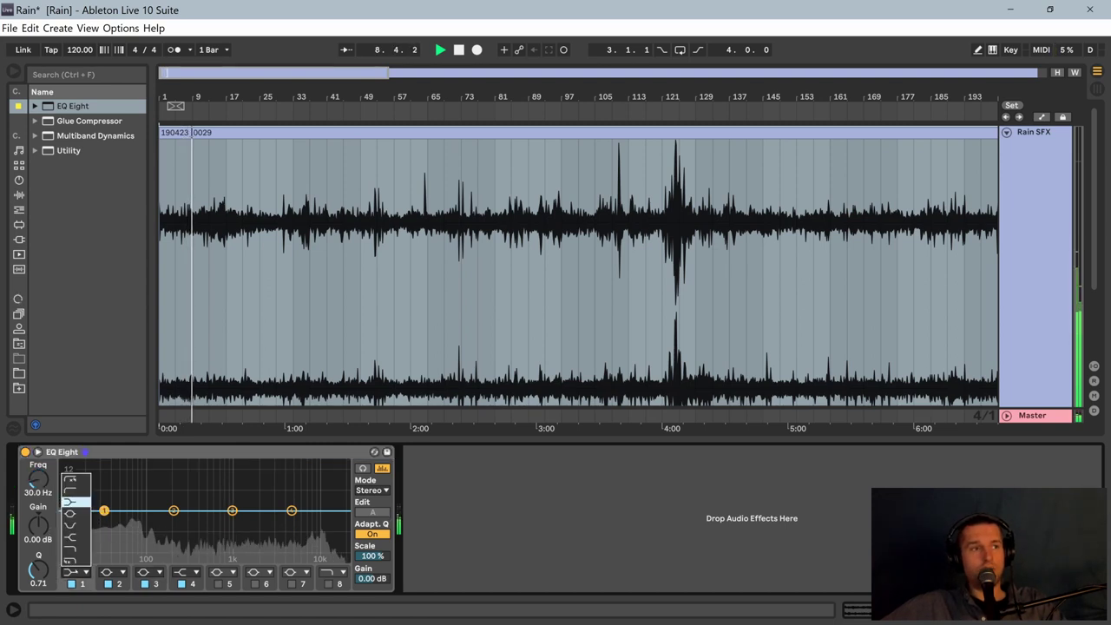
click(72, 479)
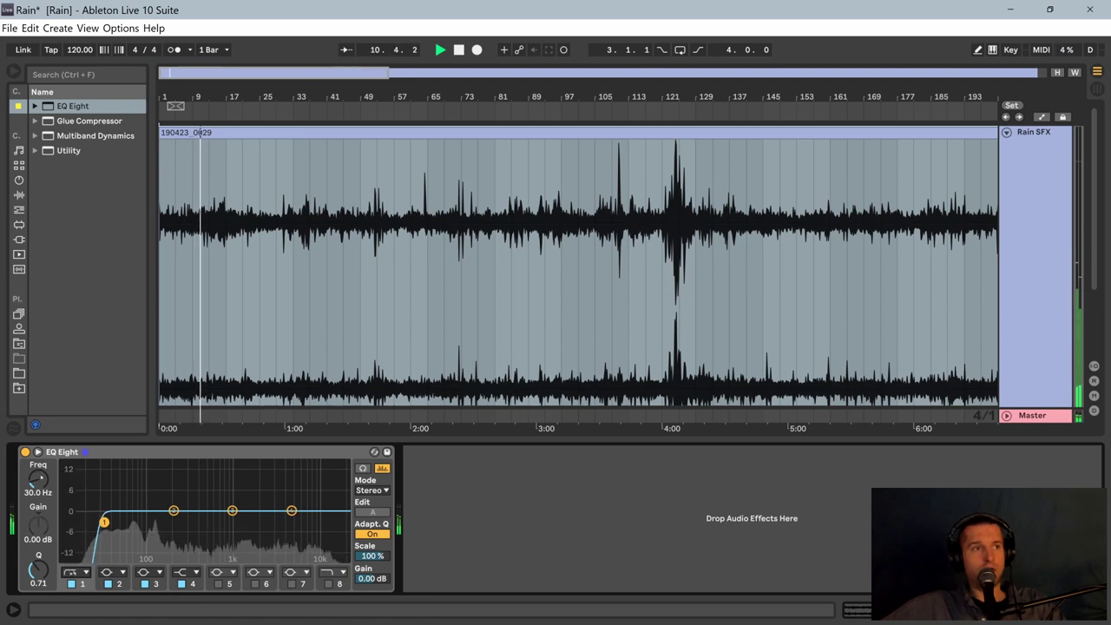
Step: Sweep the band 1 low-cut frequency by ear and set it to 130 Hz
drag(40, 481, 40, 476)
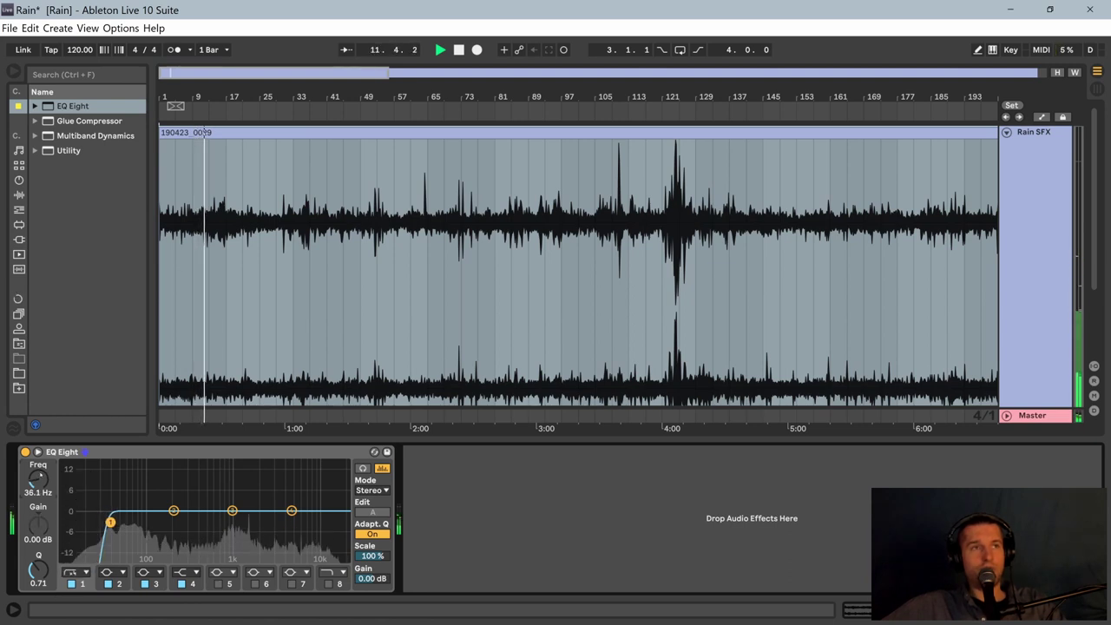
drag(110, 522, 187, 522)
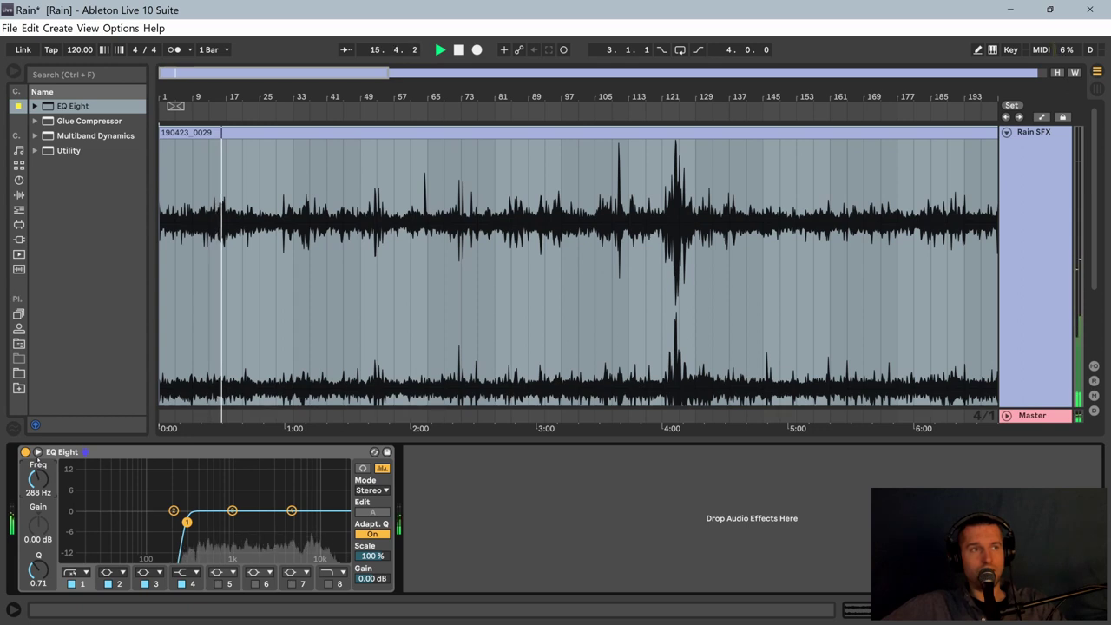
drag(38, 478, 37, 493)
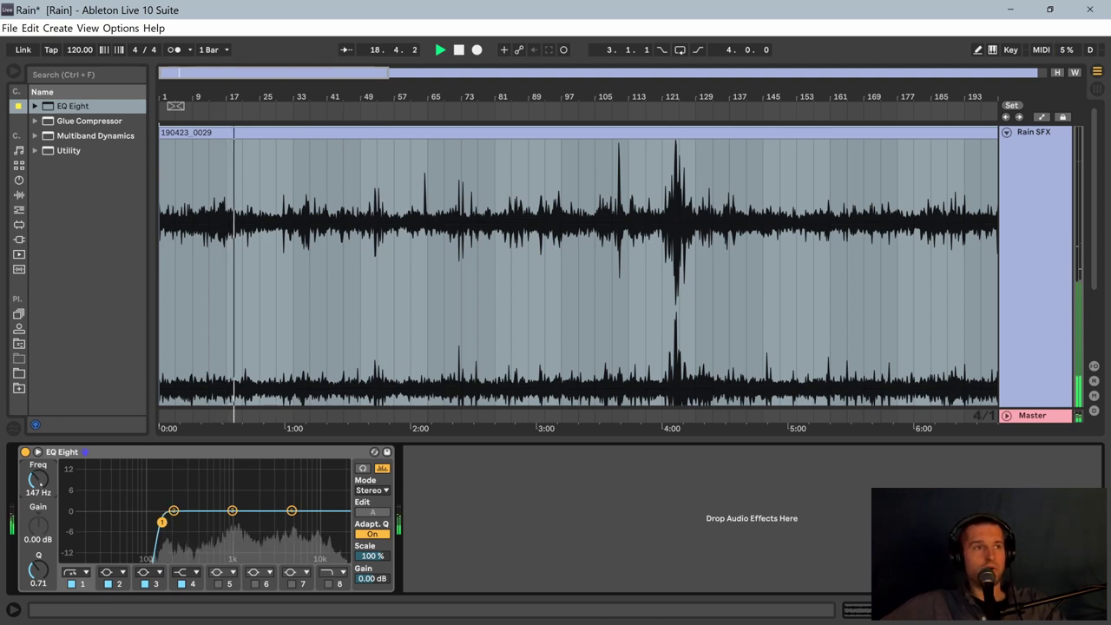
drag(161, 521, 159, 521)
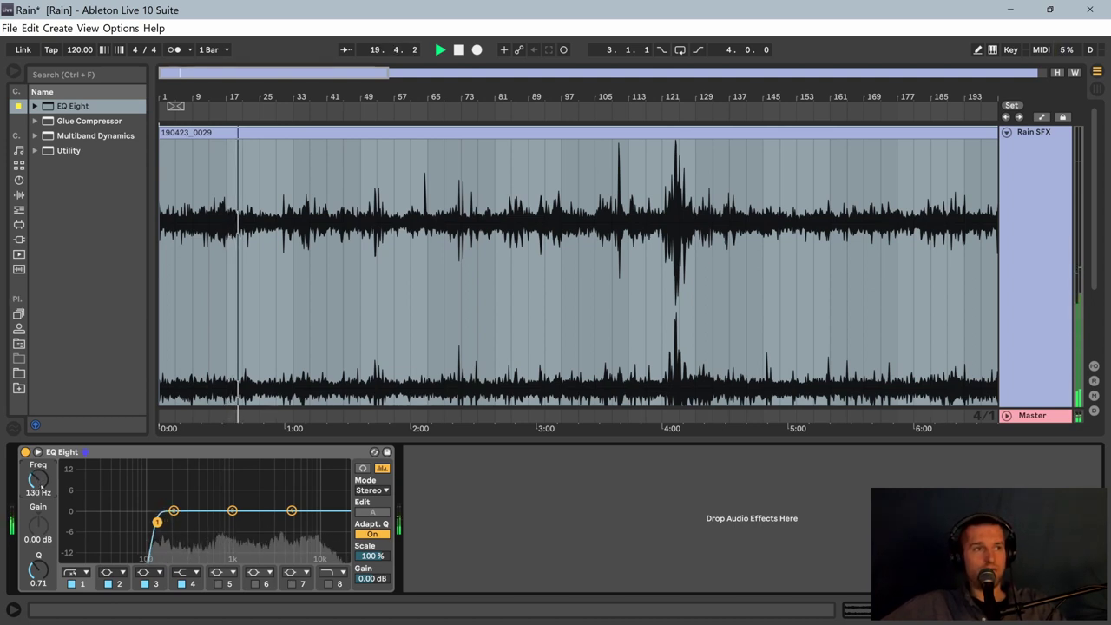
drag(40, 484, 42, 483)
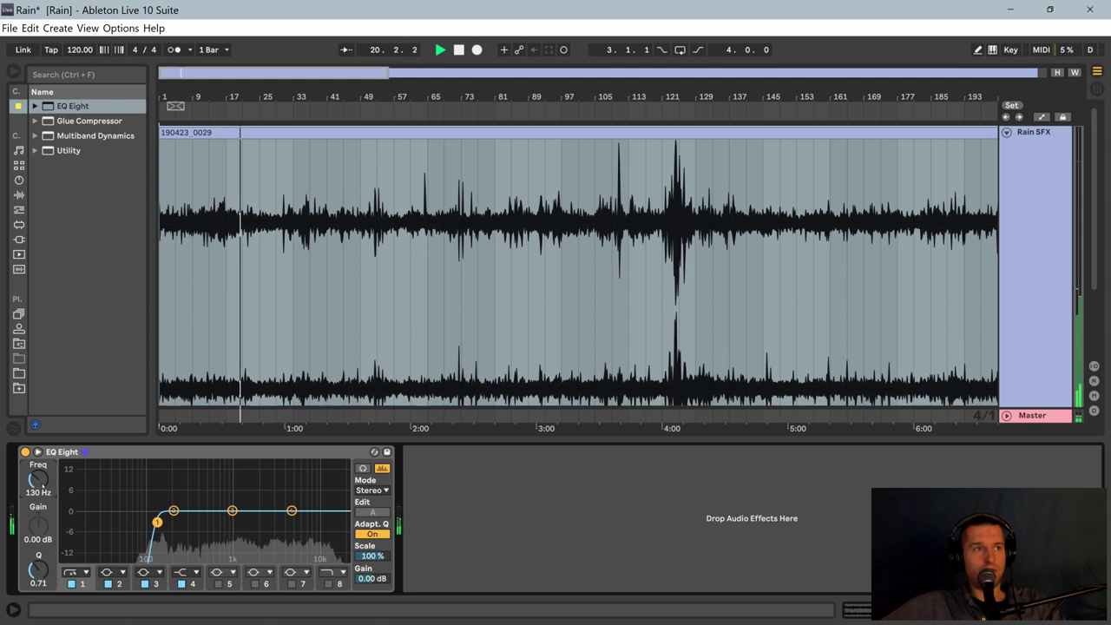
Step: Collapse the EQ Eight device and hide the device view to give the arrangement more room
double_click(144, 453)
click(144, 456)
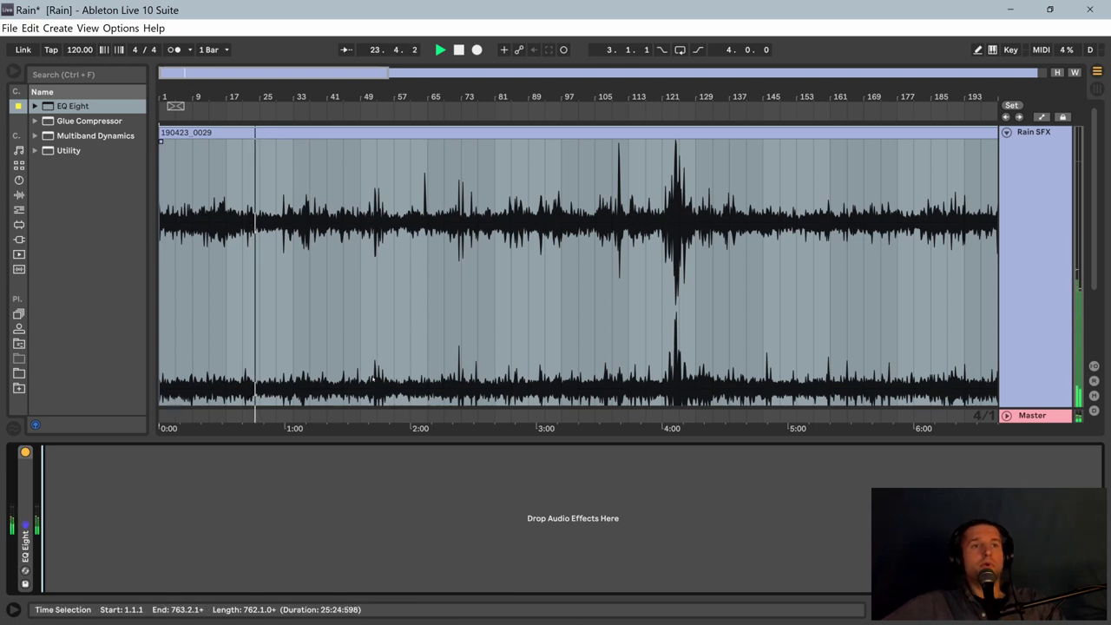
drag(558, 441, 558, 556)
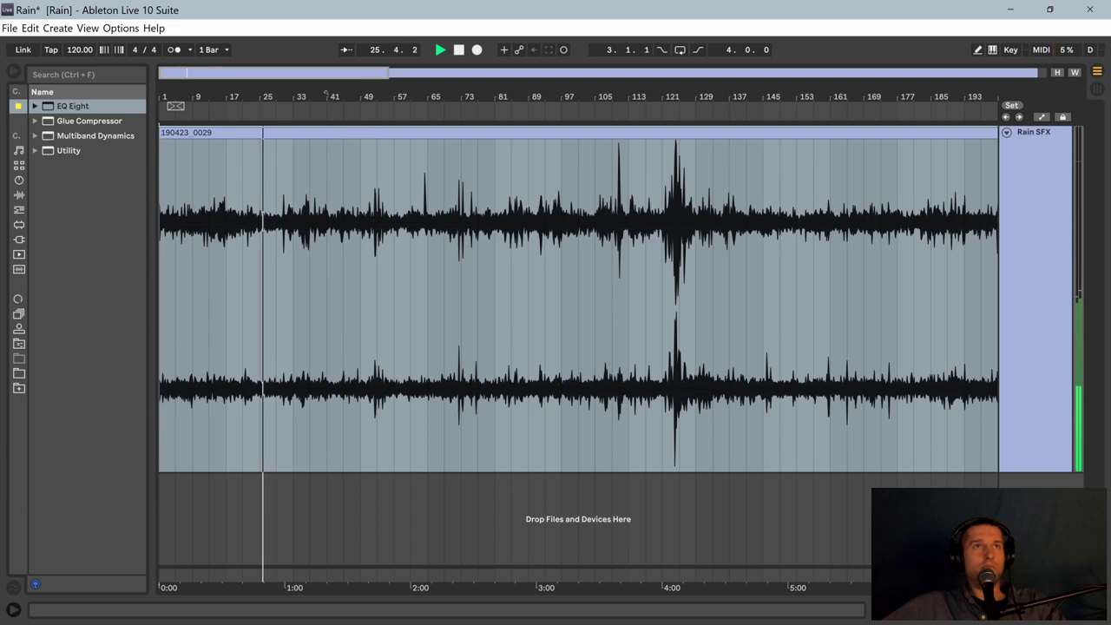
Step: Zoom in on the rain clip and audition its louder passages and peaks from bars 32, 34, 36, 44 and 52
drag(326, 92, 349, 180)
scroll(348, 181, up, 4)
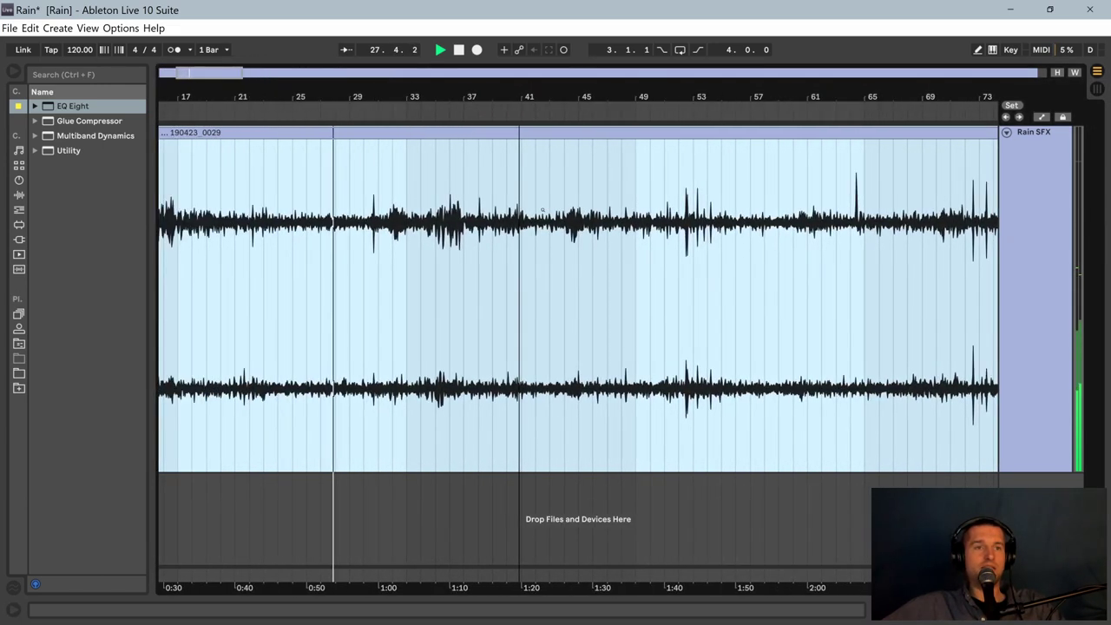
drag(542, 211, 757, 210)
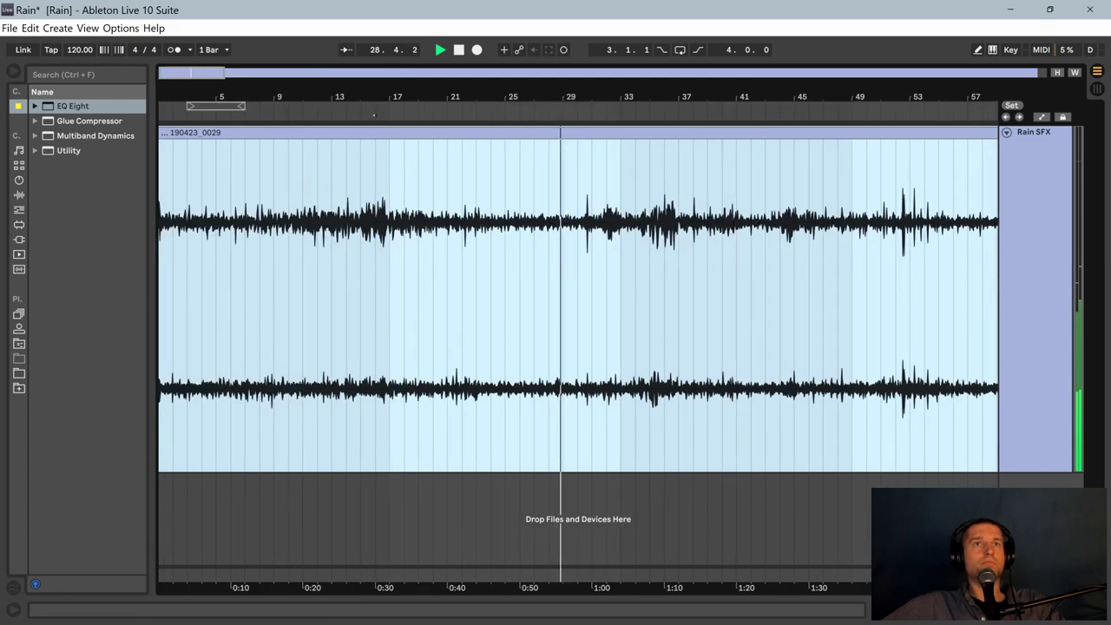
click(608, 242)
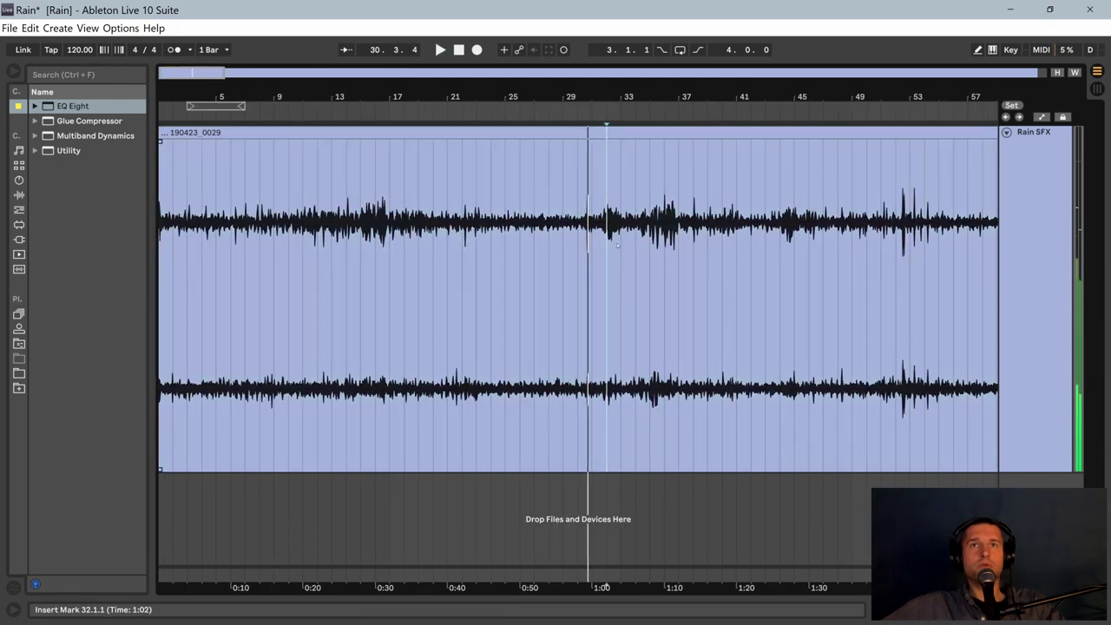
click(636, 246)
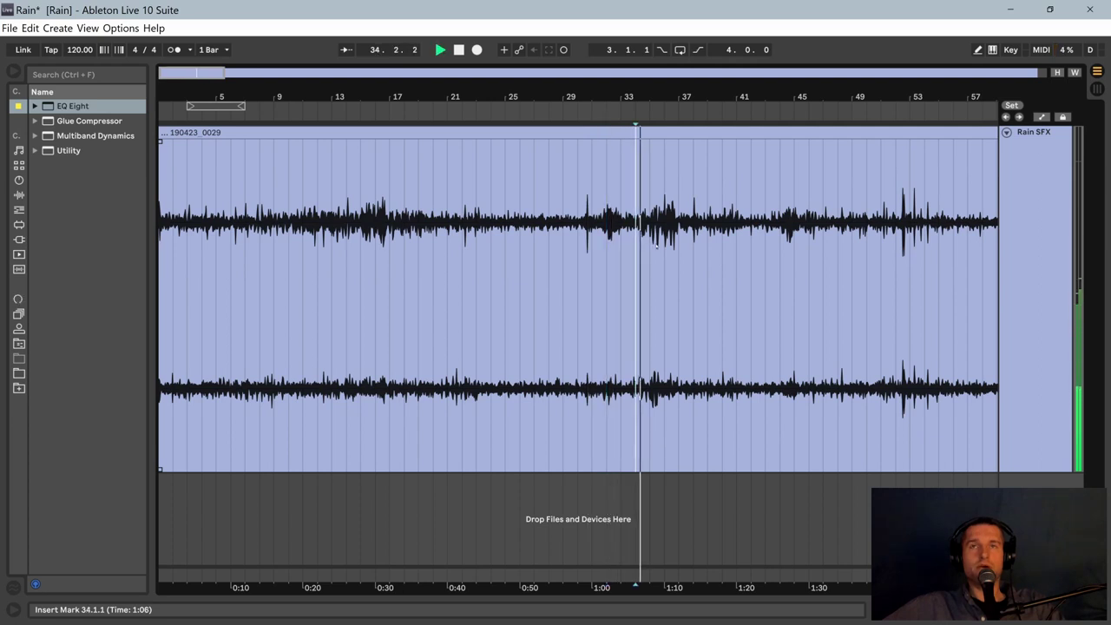
click(650, 246)
click(669, 244)
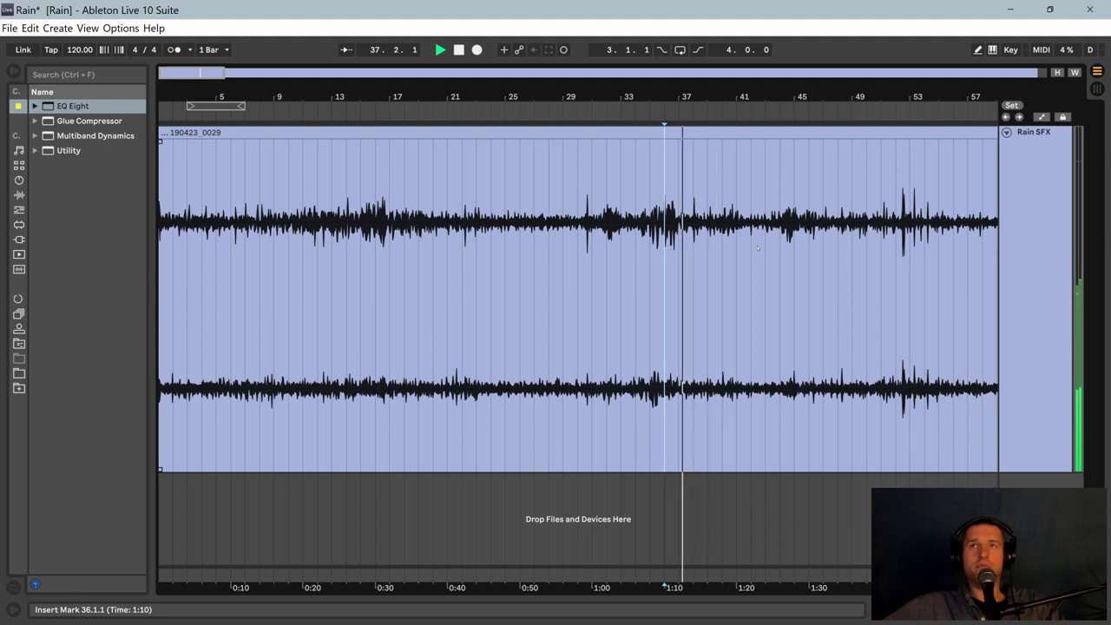
click(784, 240)
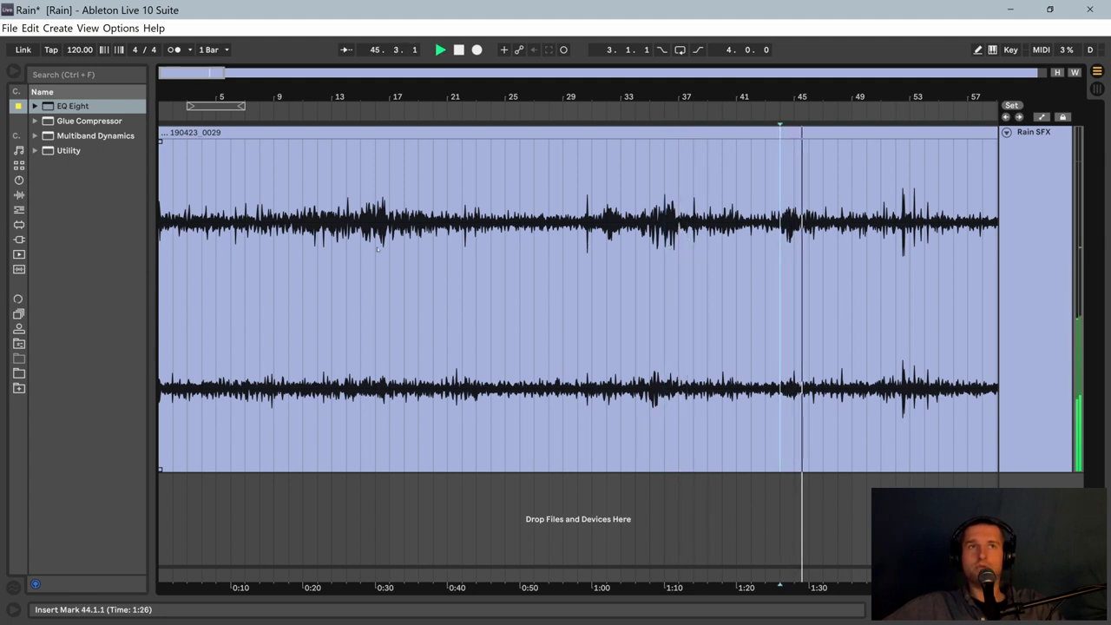
click(901, 236)
drag(865, 97, 558, 280)
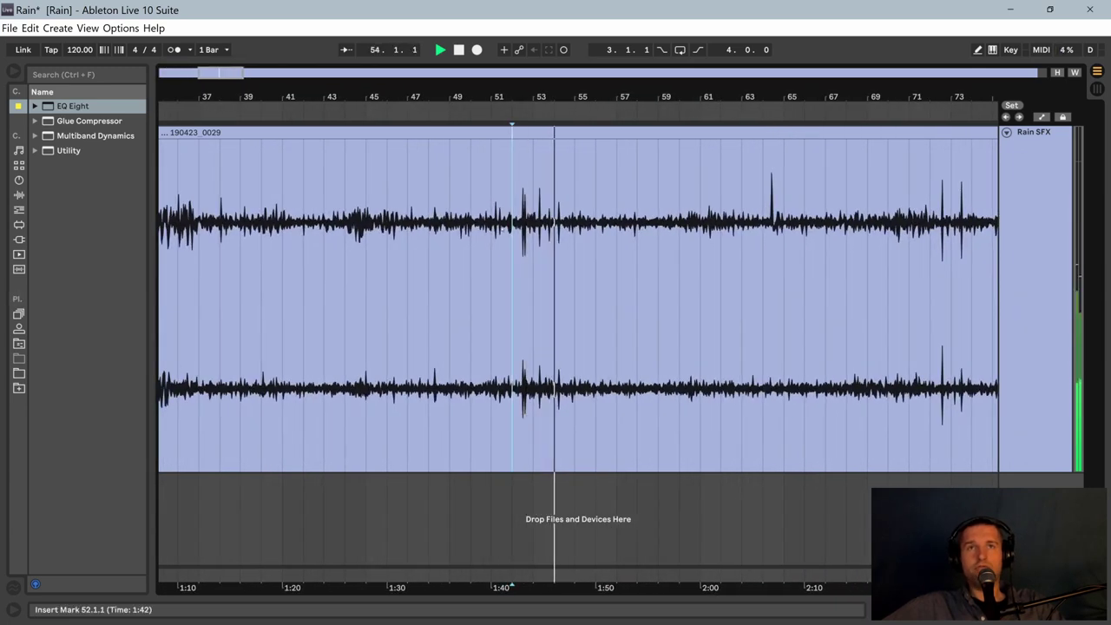
key(space)
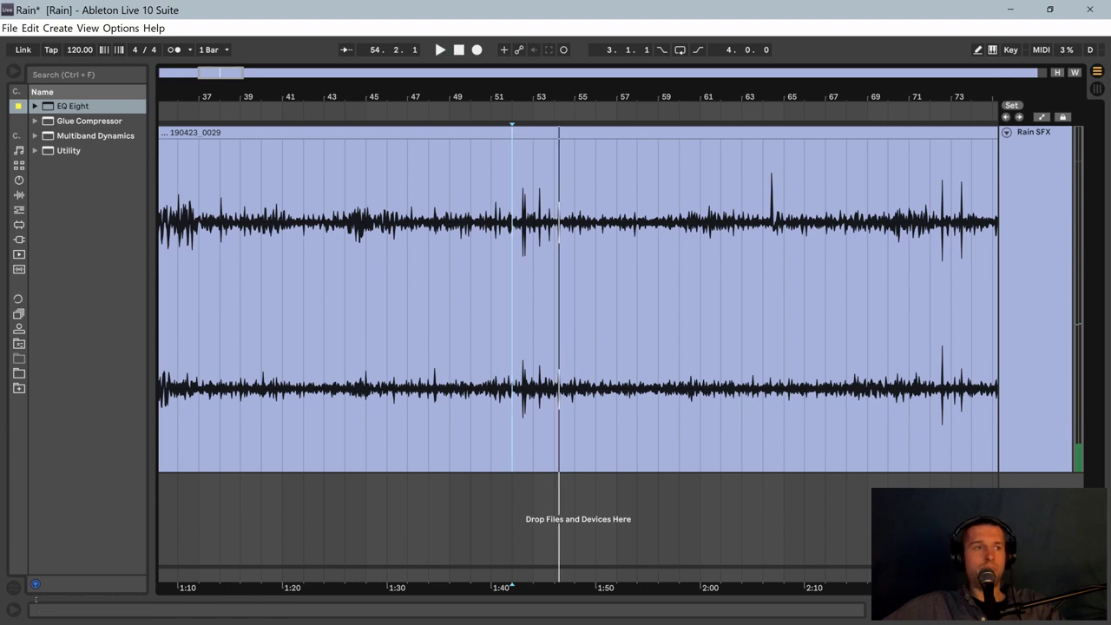
Step: Show the device view, bypass EQ Eight to audition the peaks from bar 52 unfiltered, and reactivate the device
click(12, 609)
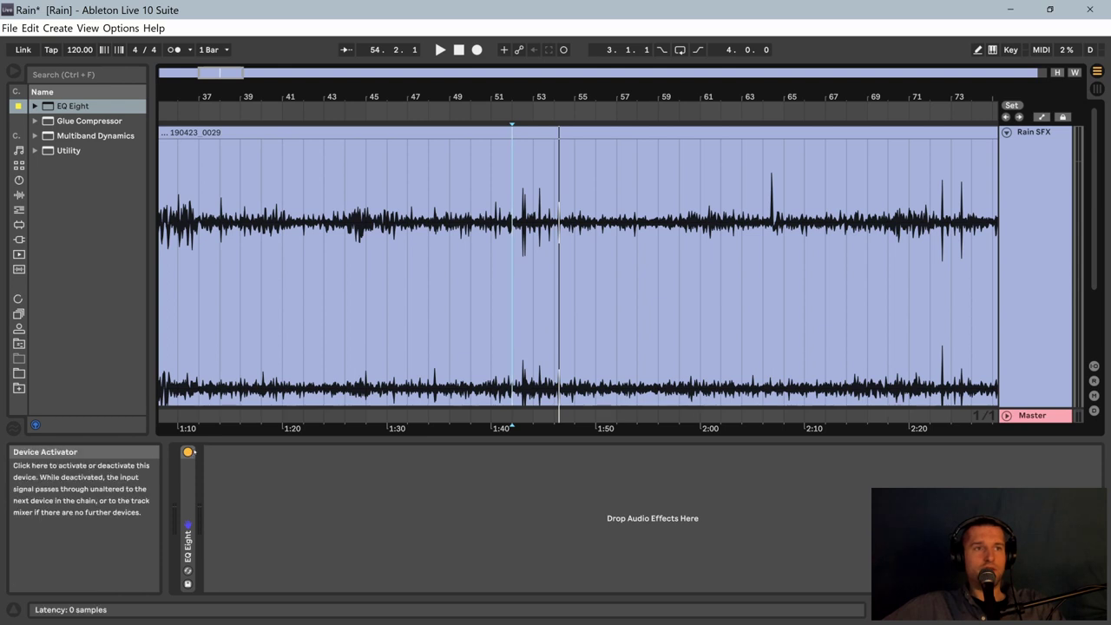
click(188, 452)
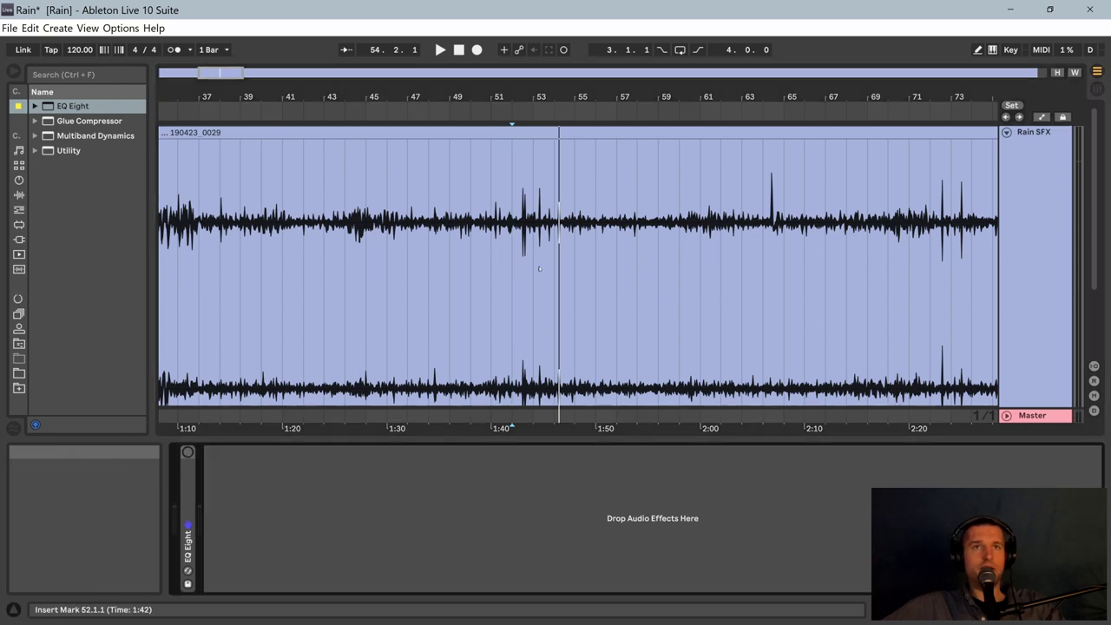
key(space)
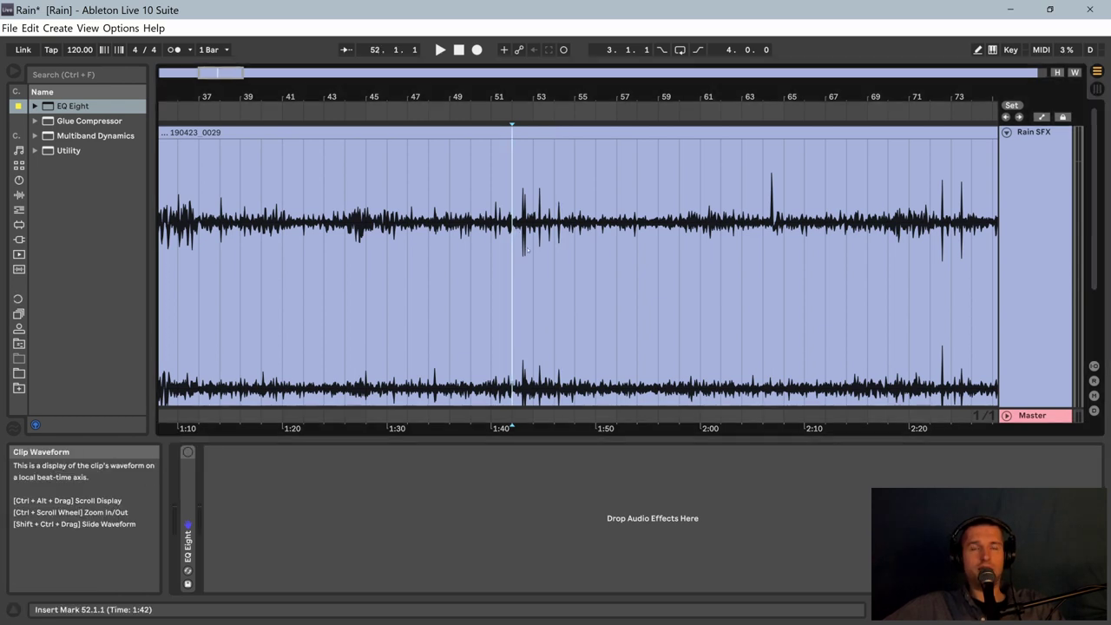
key(space)
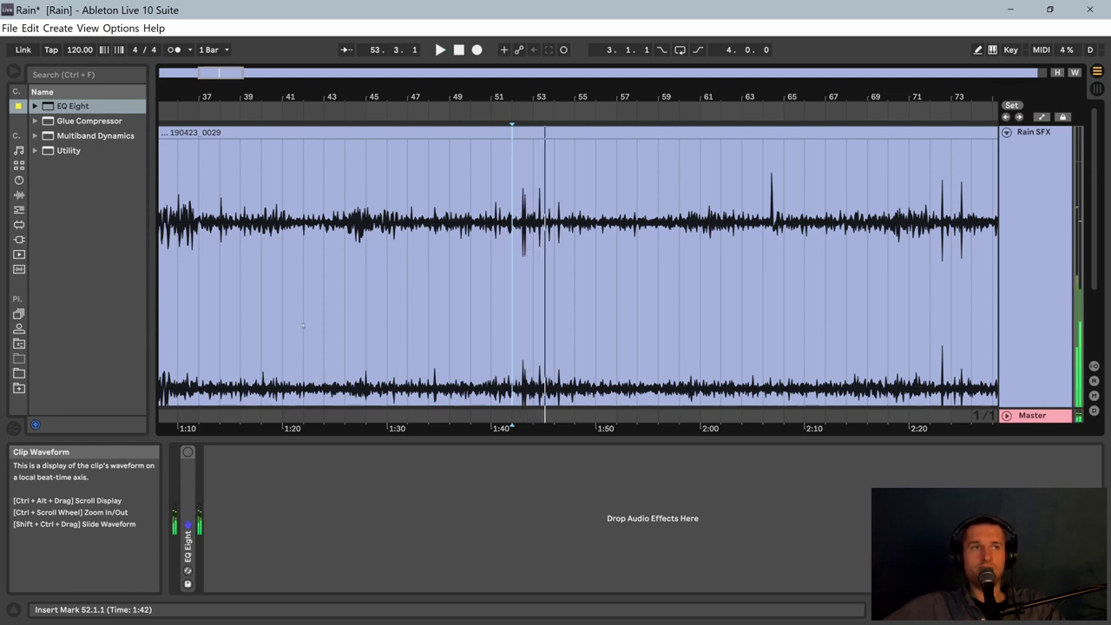
click(187, 452)
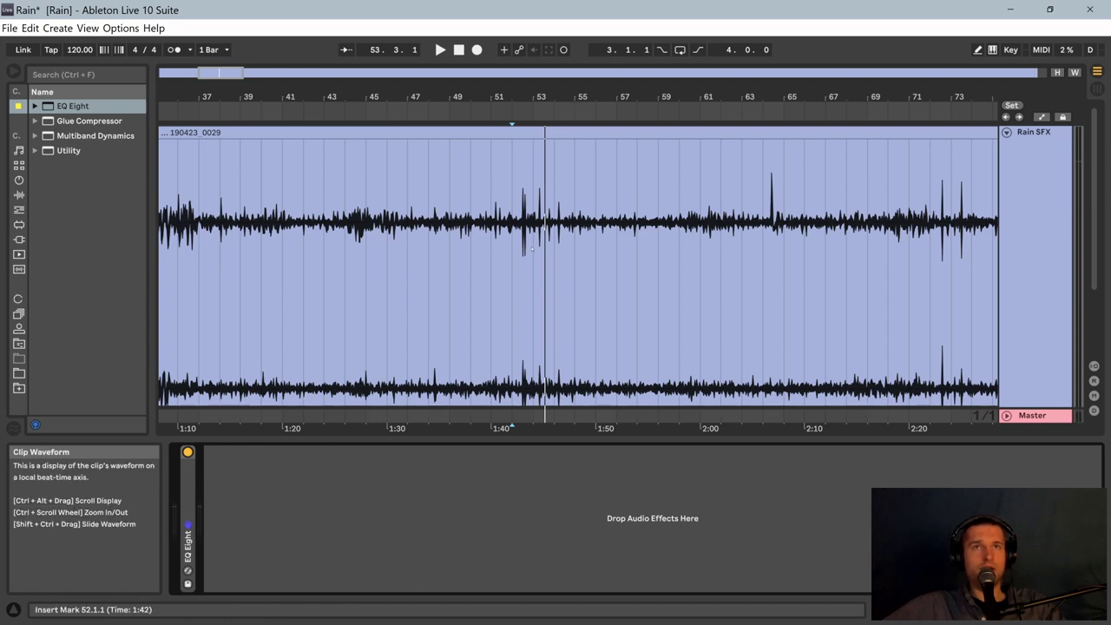
Step: Hide the info view and the device view, and audition the peak just after bar 64
click(768, 239)
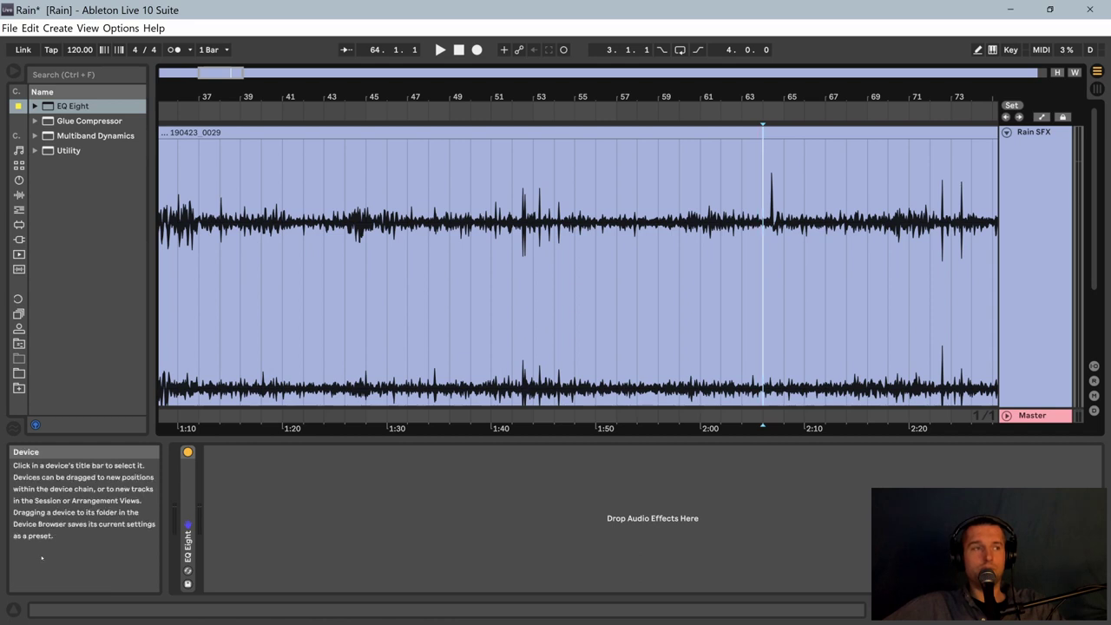
click(13, 609)
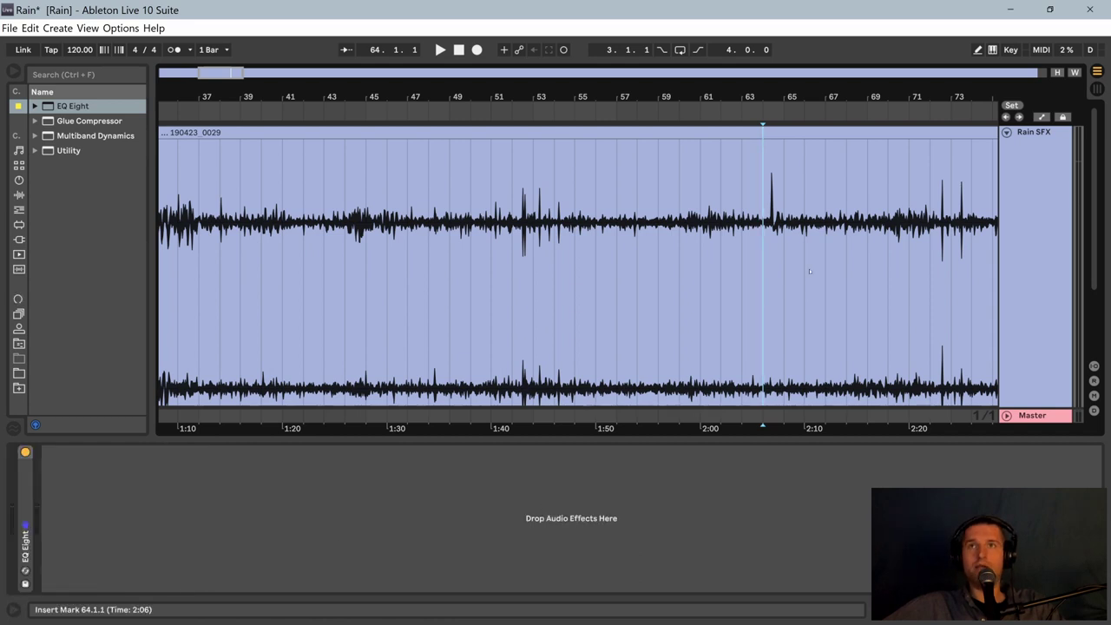
key(space)
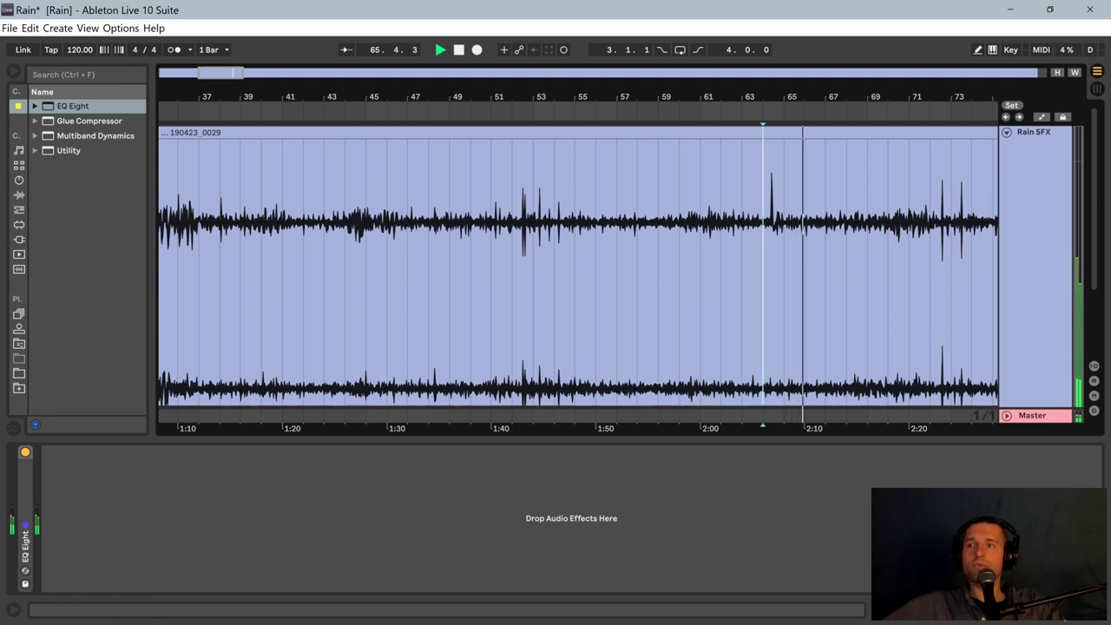
key(ctrl+alt+l)
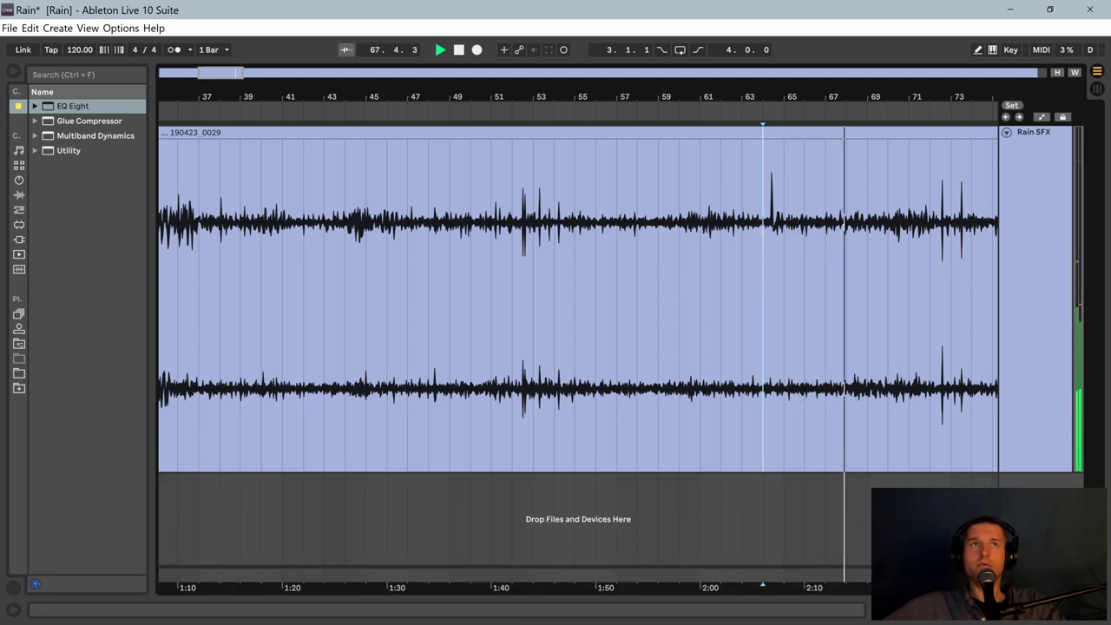
Step: Audition the recording from bars 73, 82 and 104 with Follow temporarily switched on
key(ctrl+f)
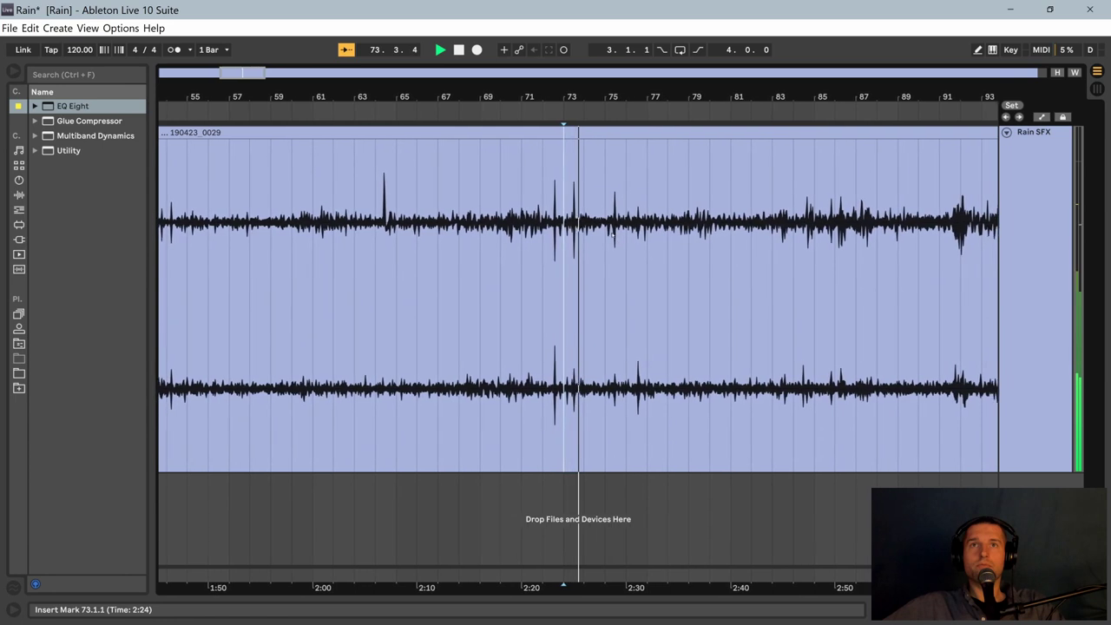
click(612, 235)
click(643, 236)
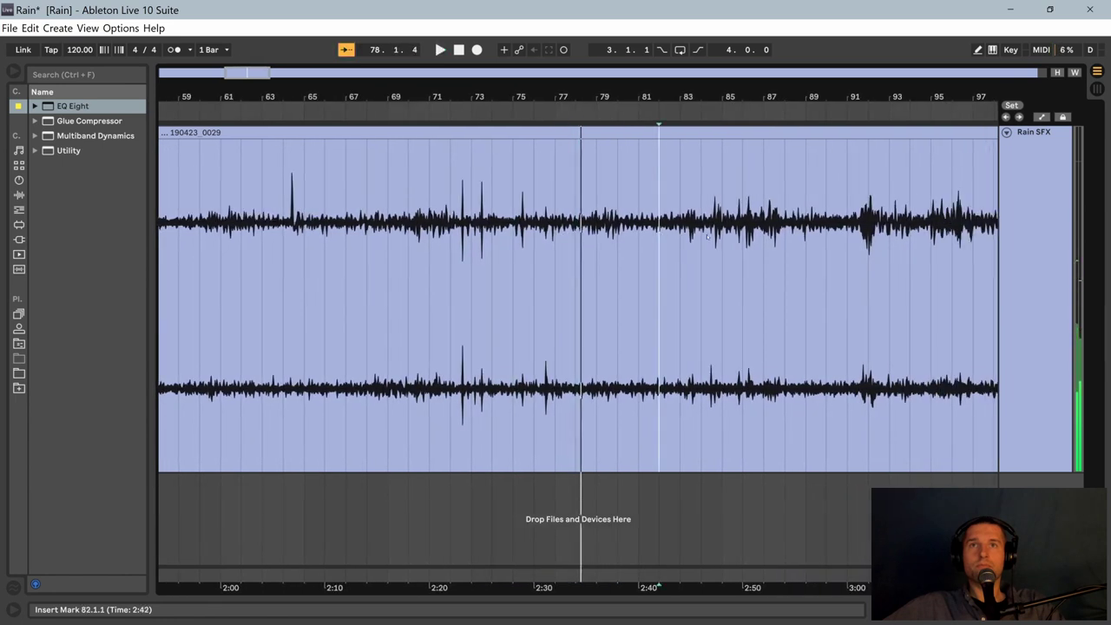
key(space)
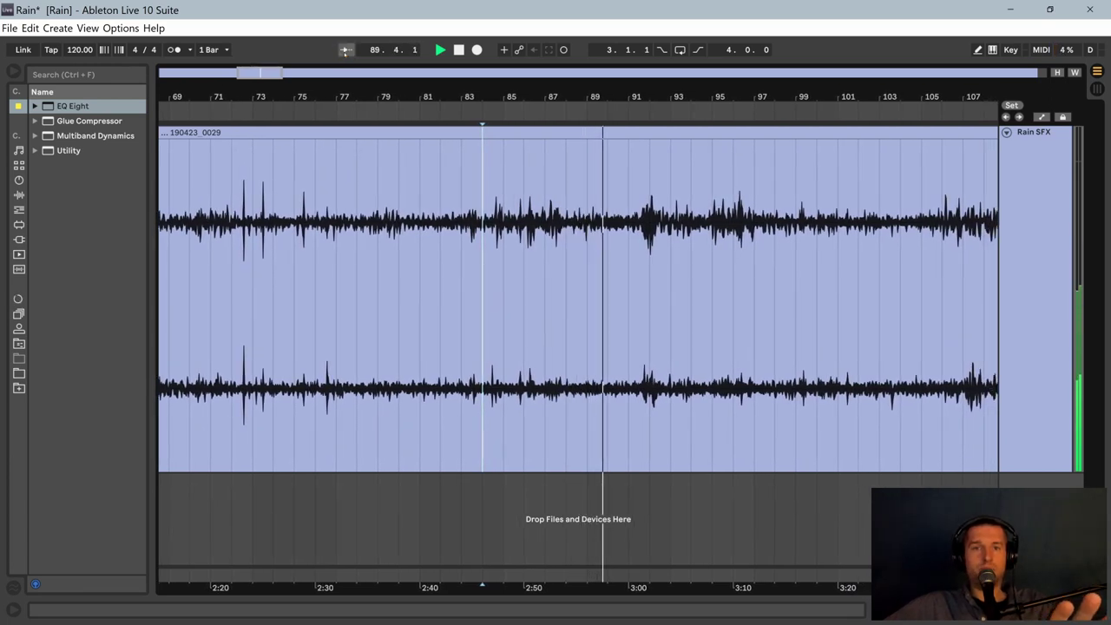
click(346, 50)
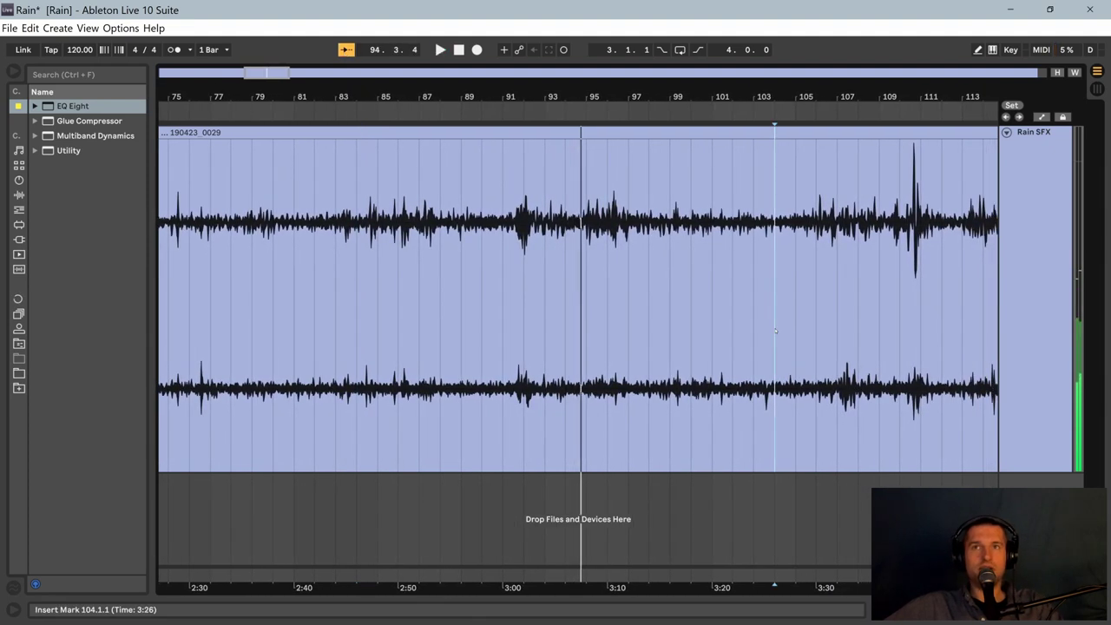
key(space)
key(space)
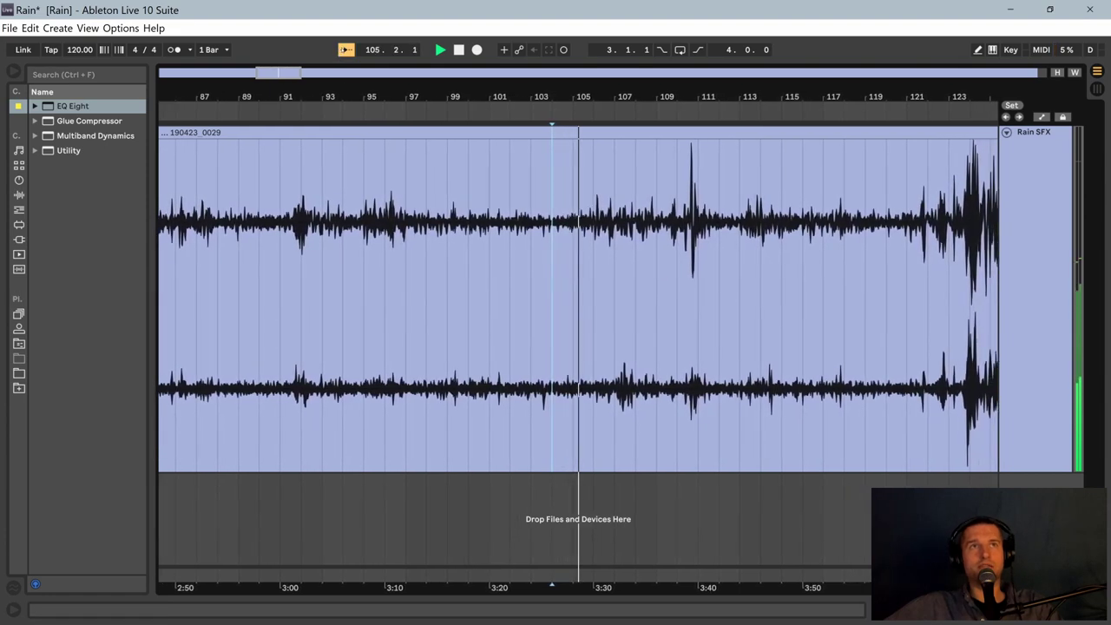
click(344, 50)
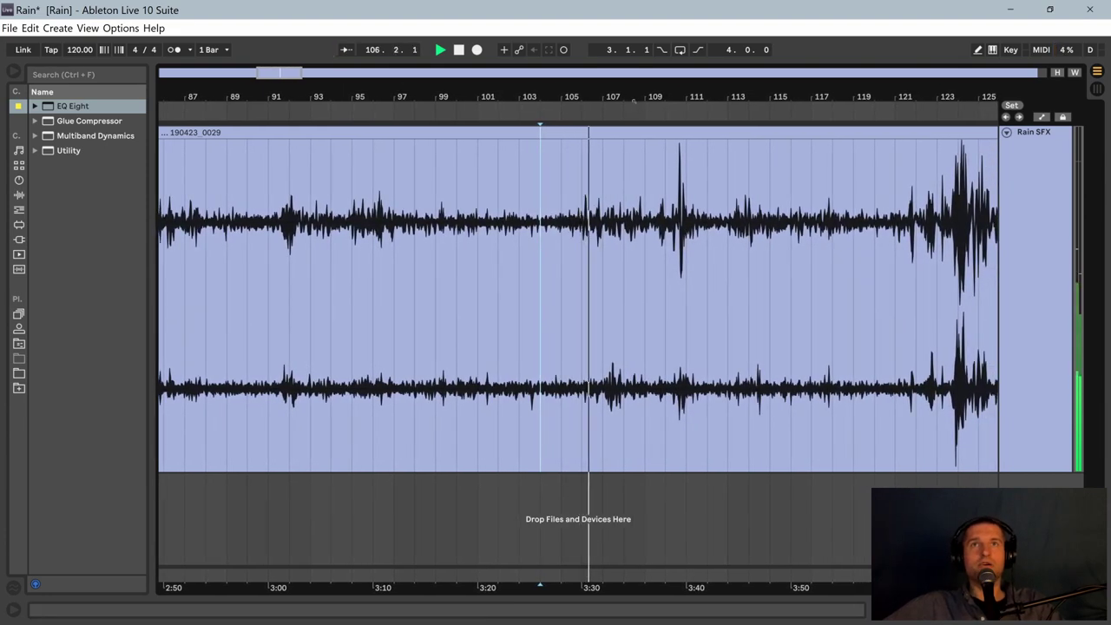
Step: Audition the rain clip from bars 113, 103, 96, 91 and 84, working backwards to find where the disturbed passage begins
drag(564, 103, 343, 127)
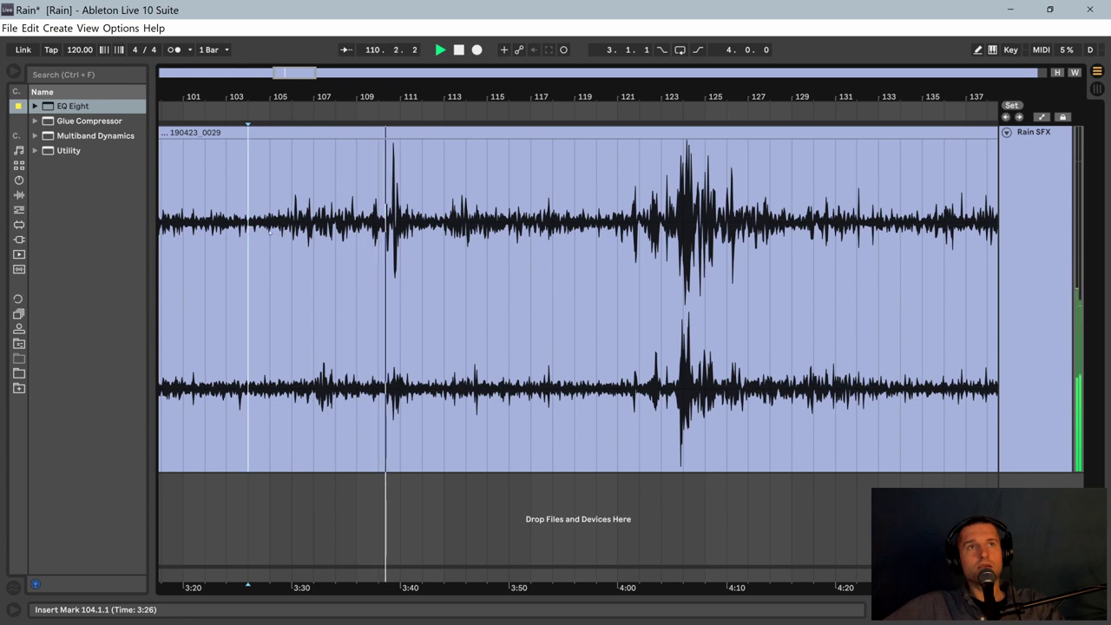
click(292, 236)
click(444, 234)
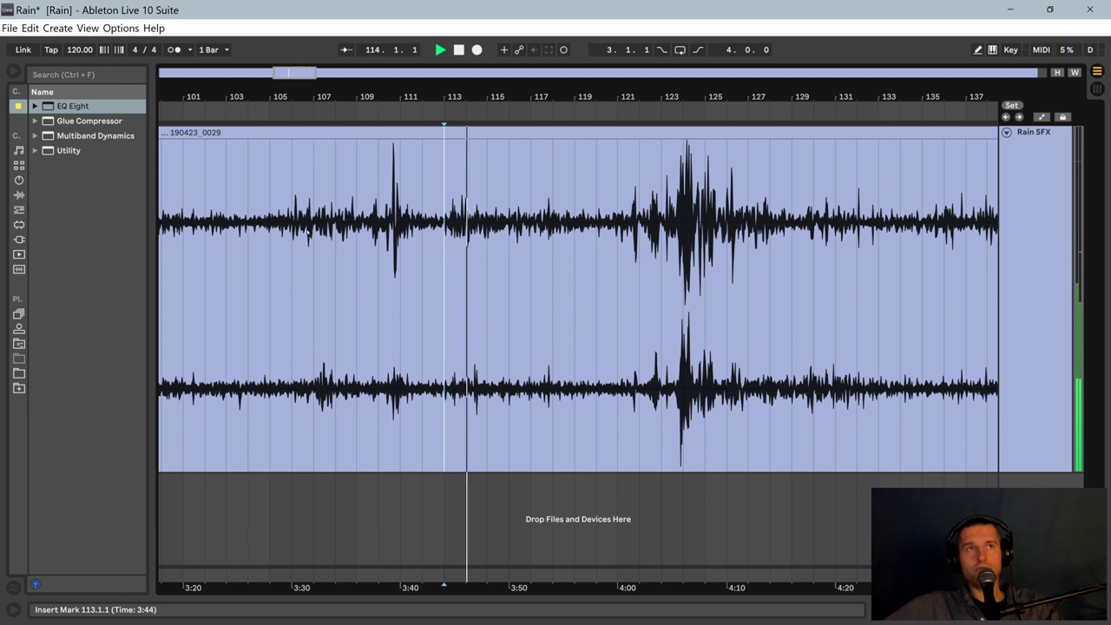
click(230, 226)
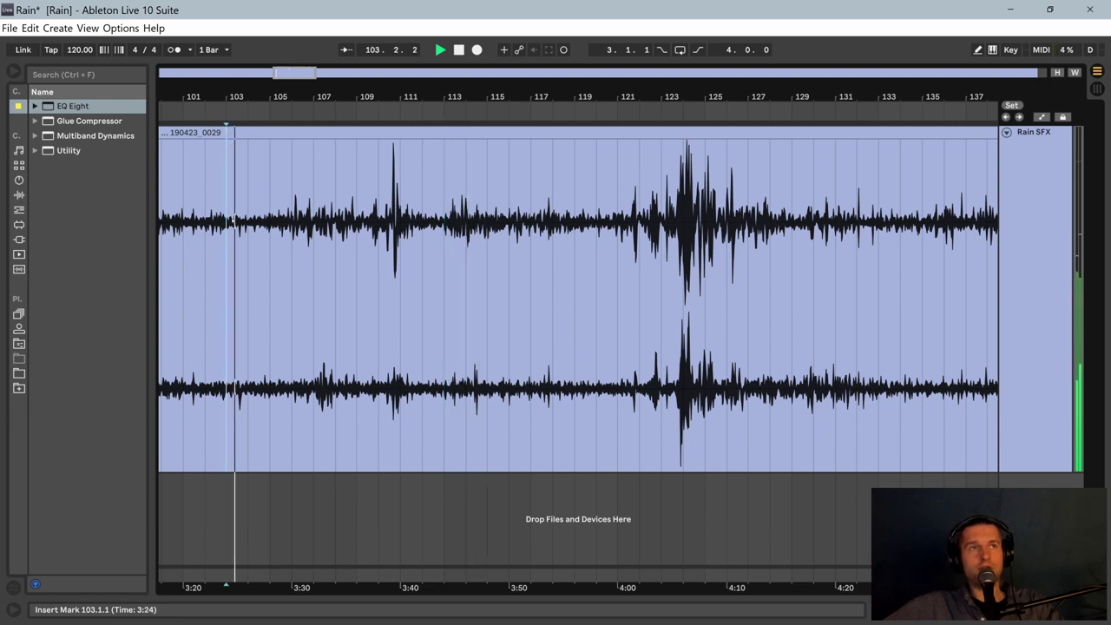
drag(229, 150, 544, 252)
click(544, 251)
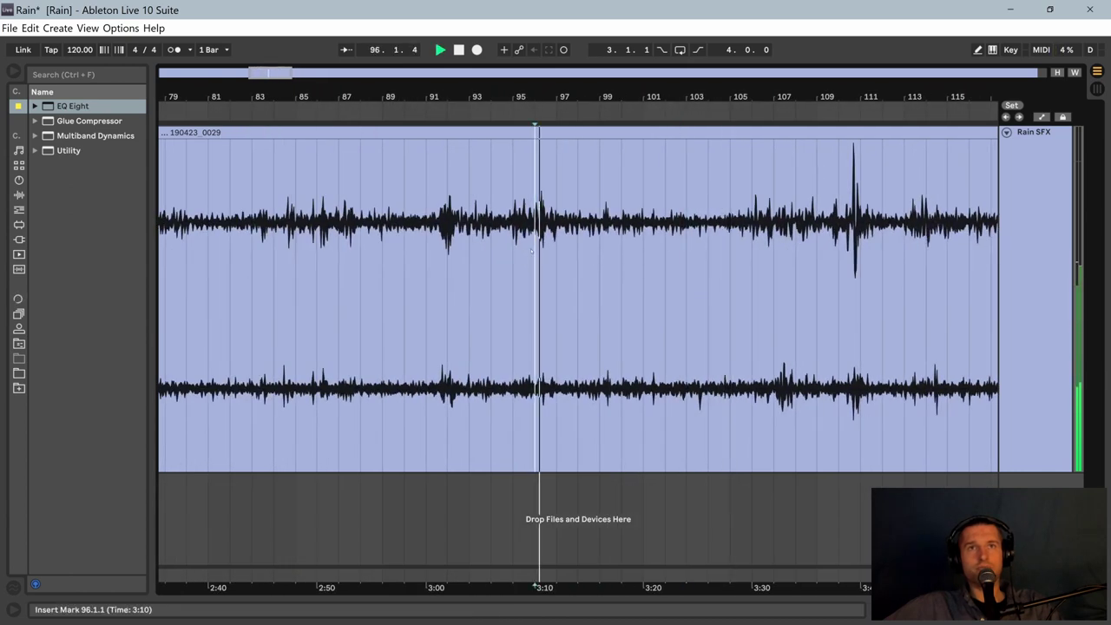
click(431, 255)
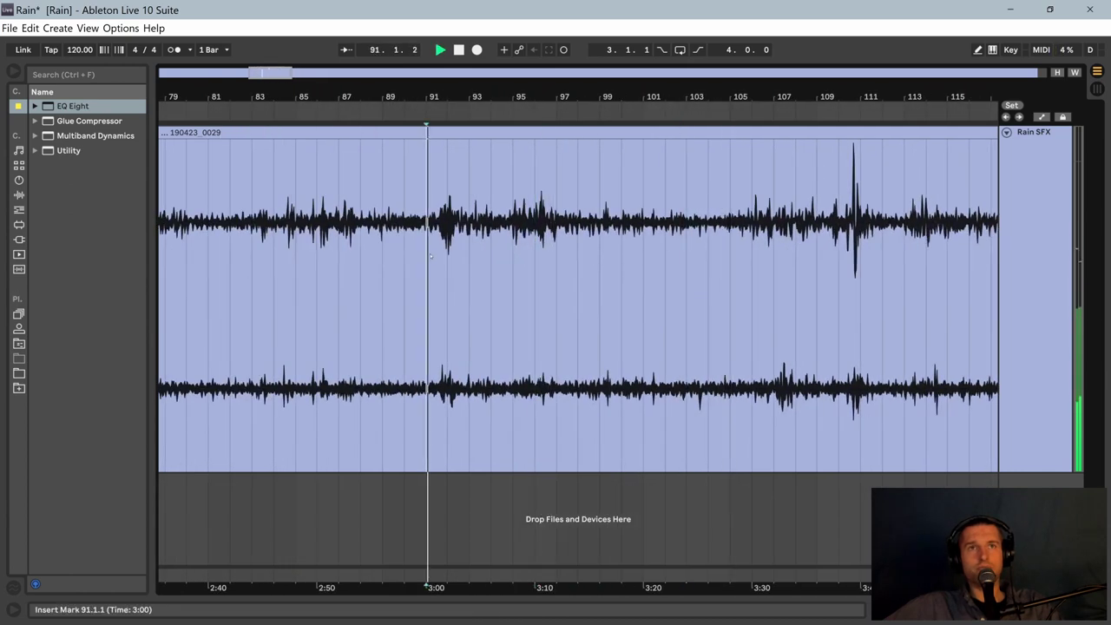
click(340, 252)
click(276, 247)
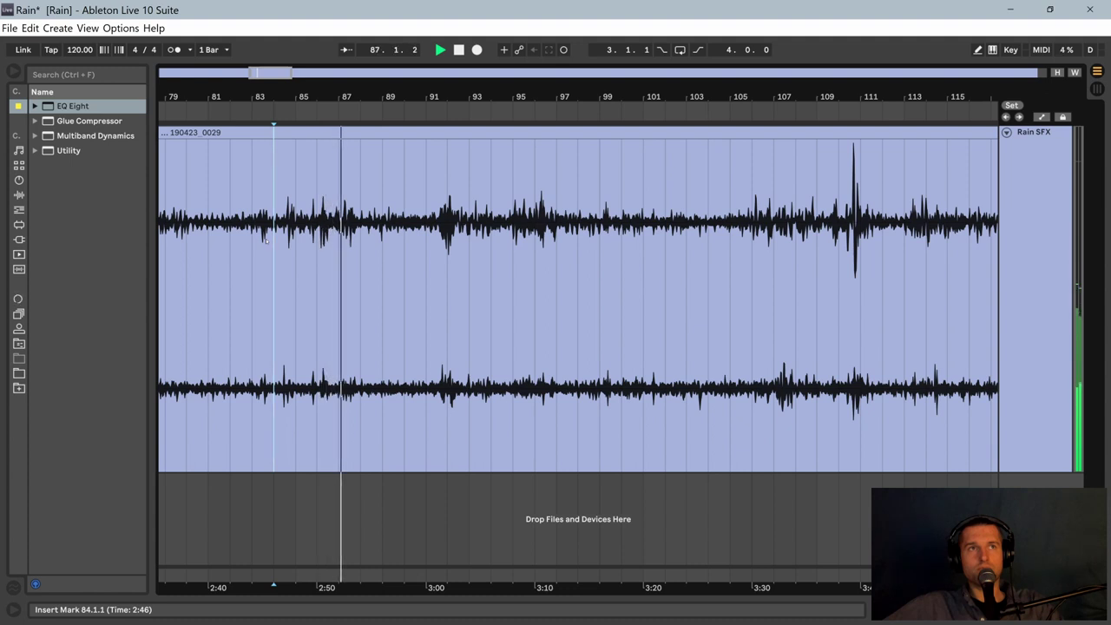
Step: Audition briefly from bar 83 and add a locator at bar 84 to mark the start of the unwanted passage
click(260, 246)
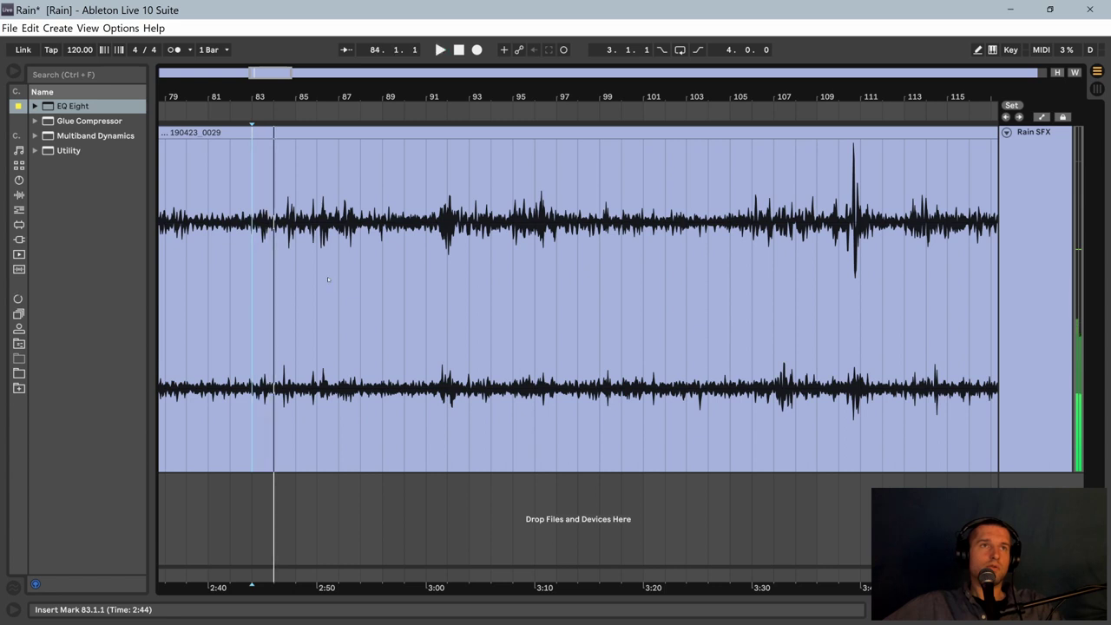
right_click(261, 116)
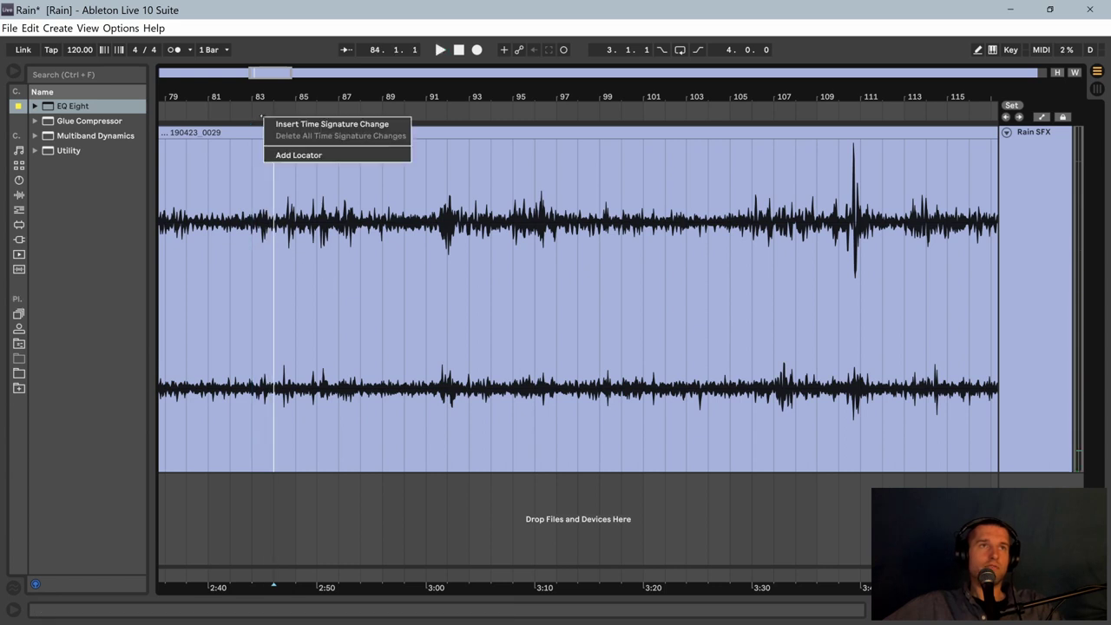
click(298, 154)
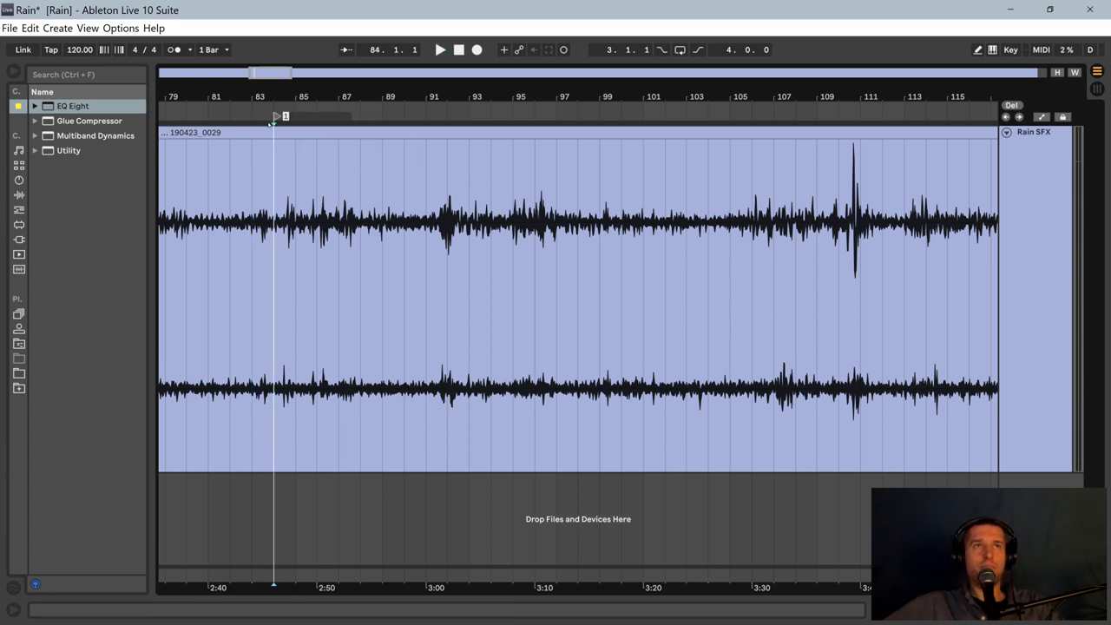
Step: Audition short snippets of the rain clip after the locator, including from bars 92 and 101
key(space)
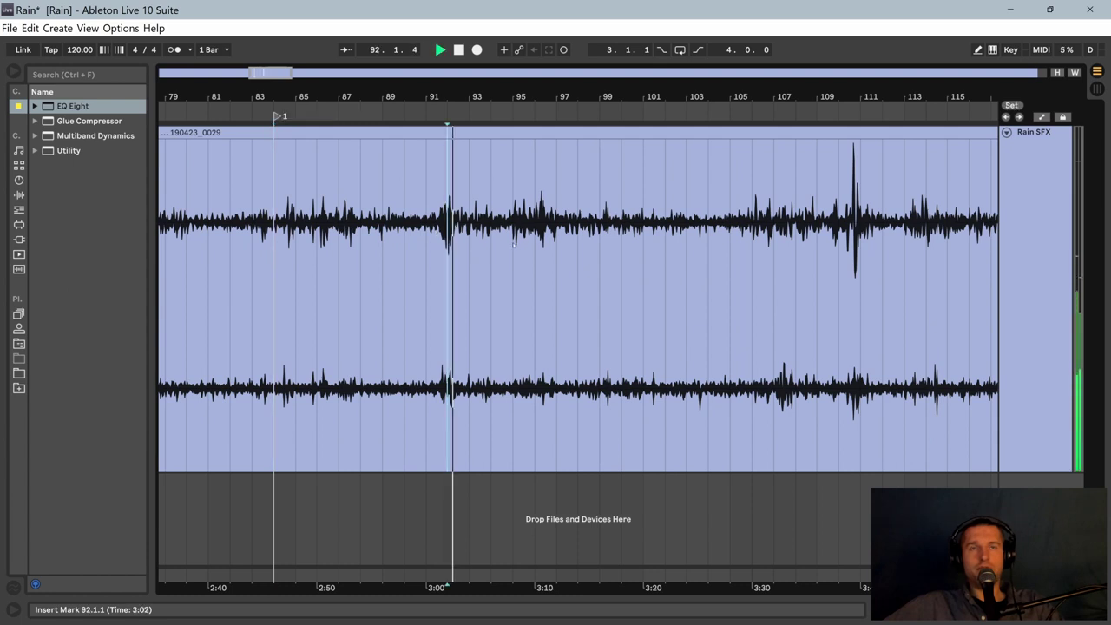
click(491, 230)
key(space)
key(space)
click(532, 234)
key(space)
key(space)
click(556, 232)
key(space)
key(space)
click(599, 232)
click(643, 233)
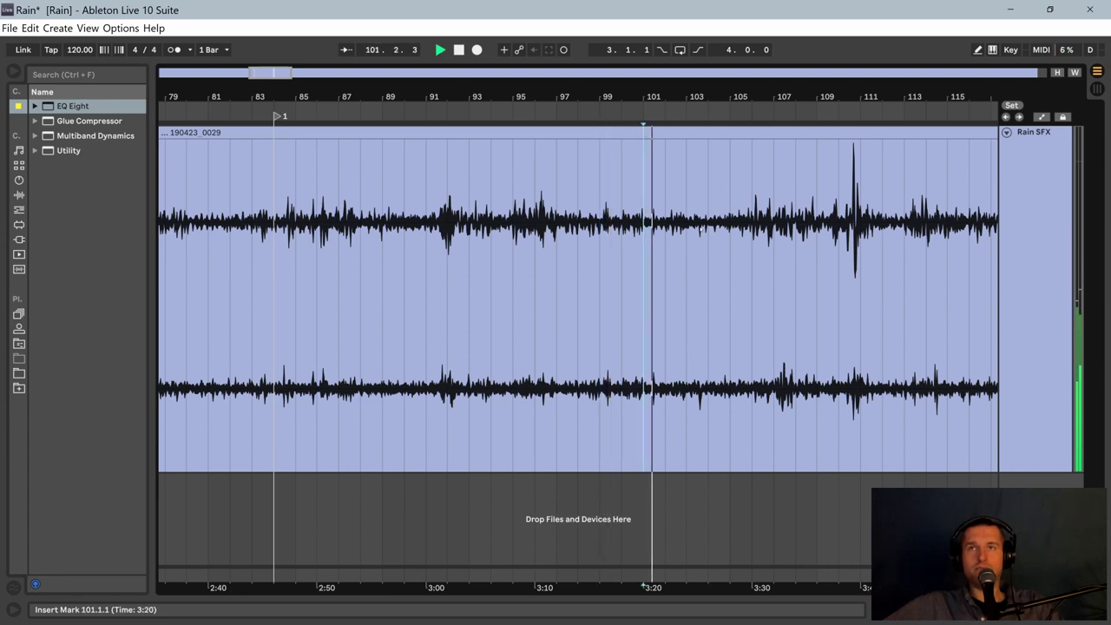
Step: Audition the rain clip from bars 106 and 110 to check the tall peak near bar 111
click(709, 233)
click(749, 231)
key(space)
key(space)
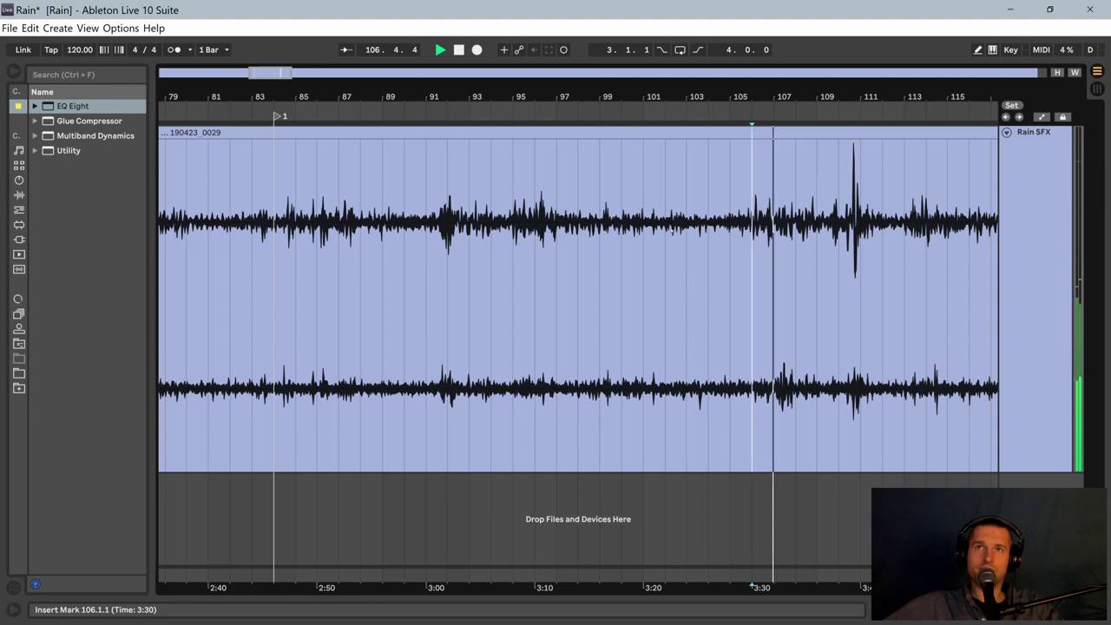
click(839, 233)
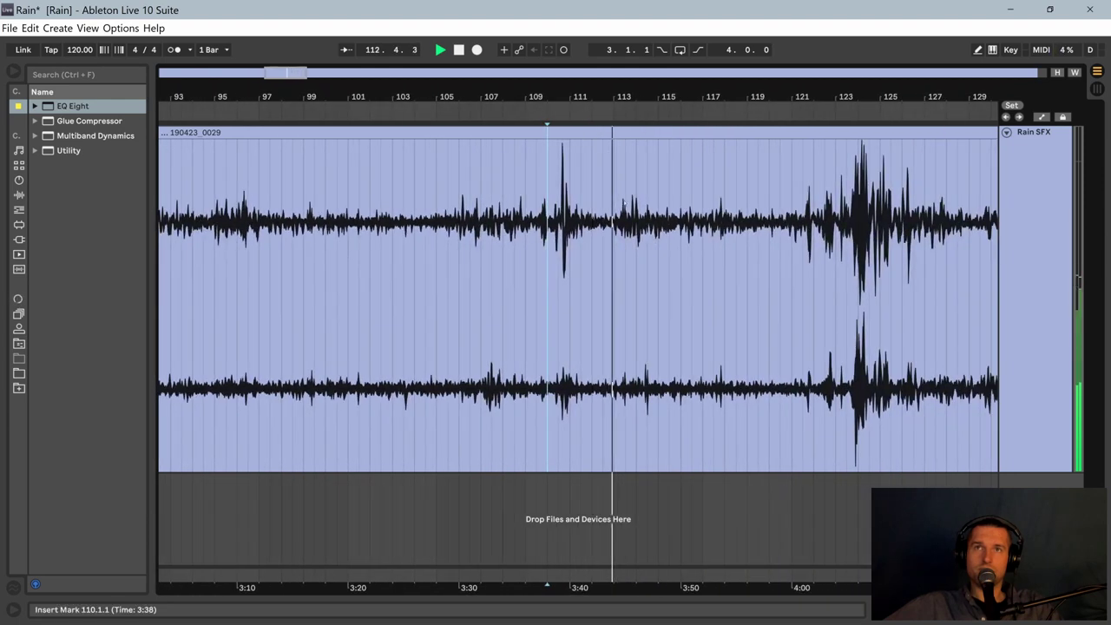
Step: Audition short snippets of the rain clip between bars 116 and 119
click(681, 228)
key(space)
key(space)
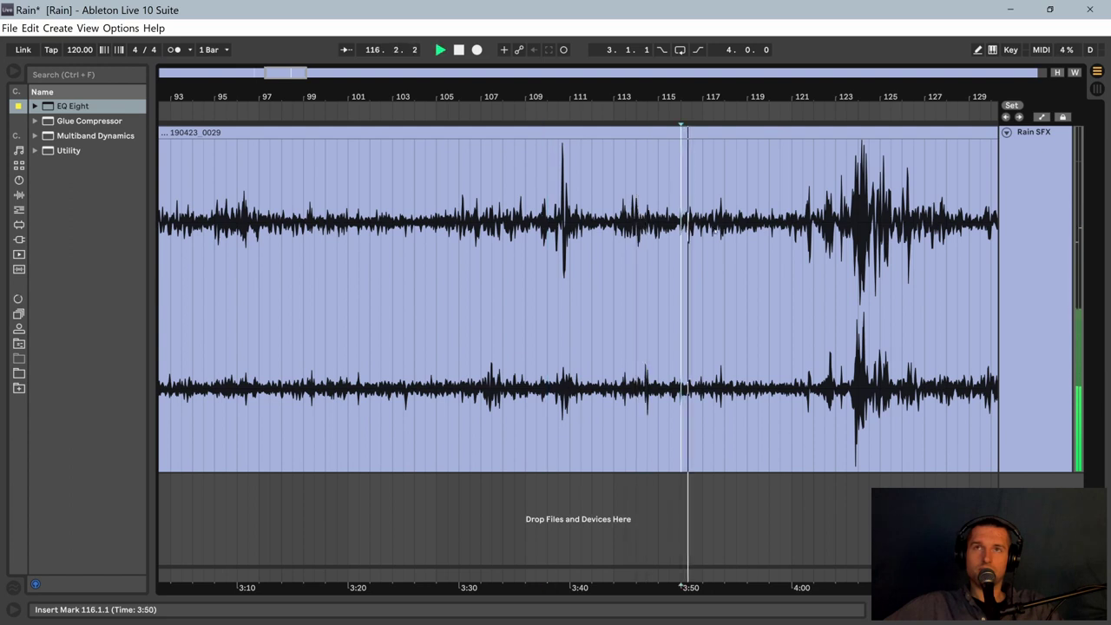
click(715, 232)
key(space)
click(746, 232)
key(space)
key(space)
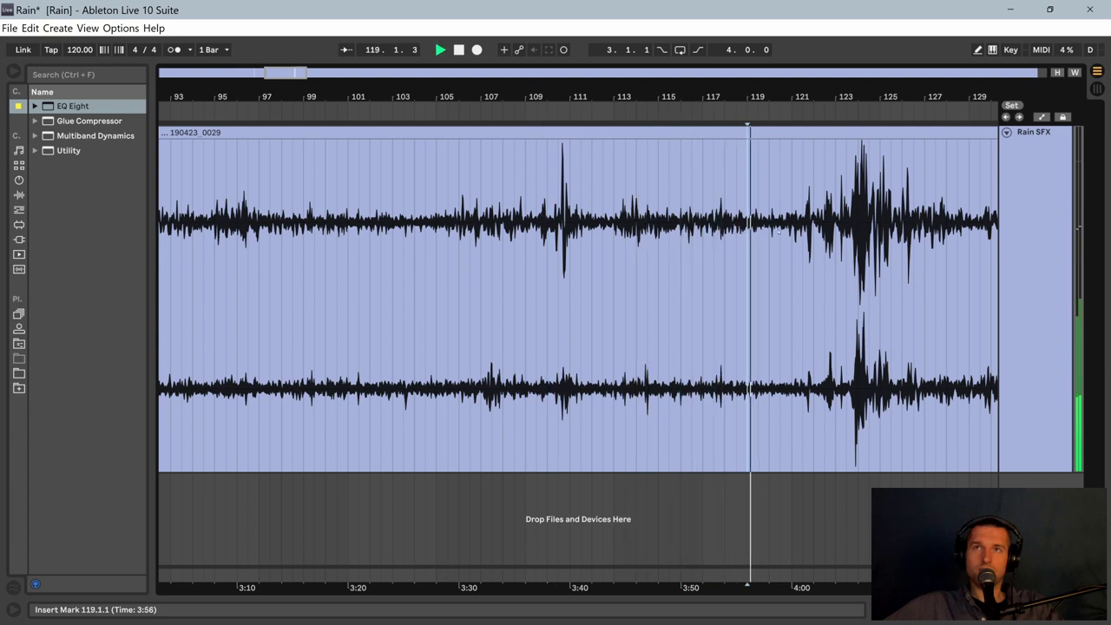
Step: Audition the loud burst from bar 123 and the quieter passages from bars 129 and 134
click(781, 233)
key(space)
key(space)
click(847, 233)
key(space)
key(space)
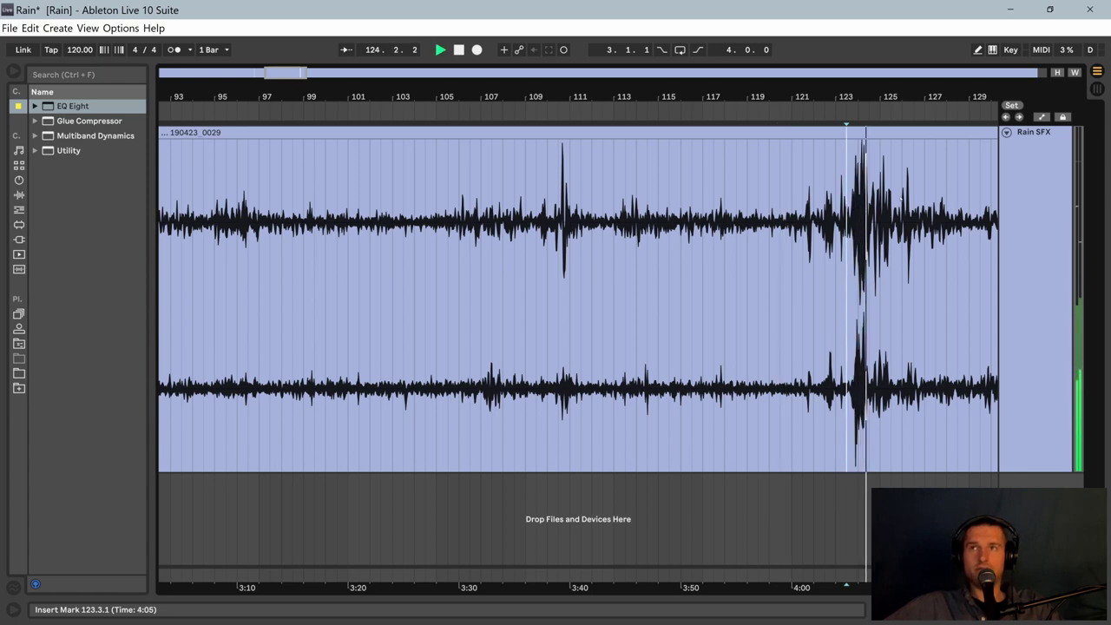
click(692, 227)
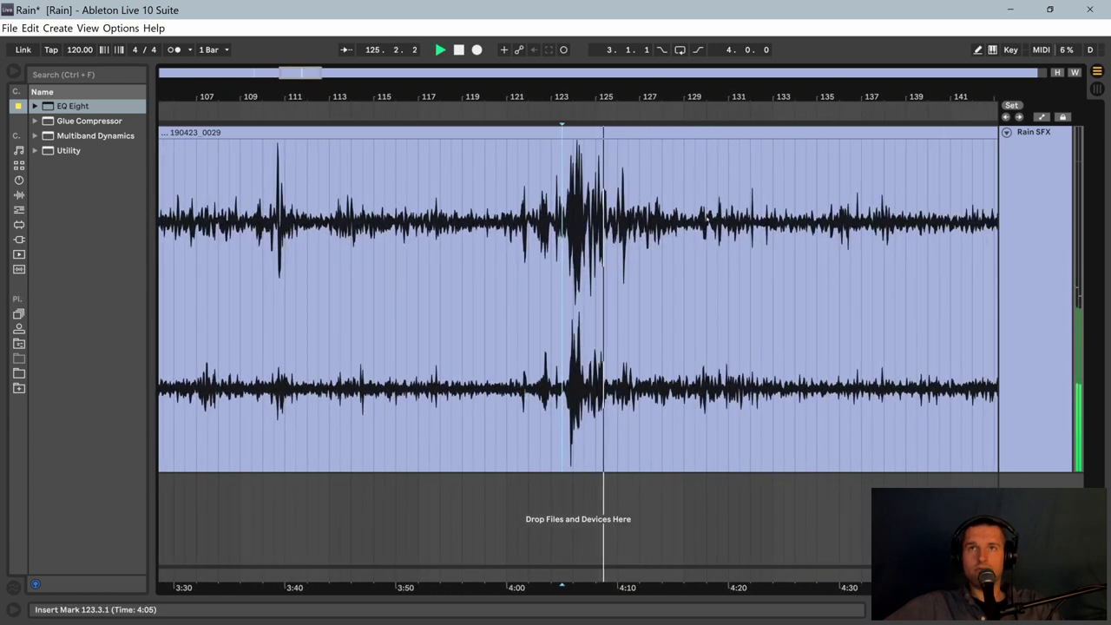
key(space)
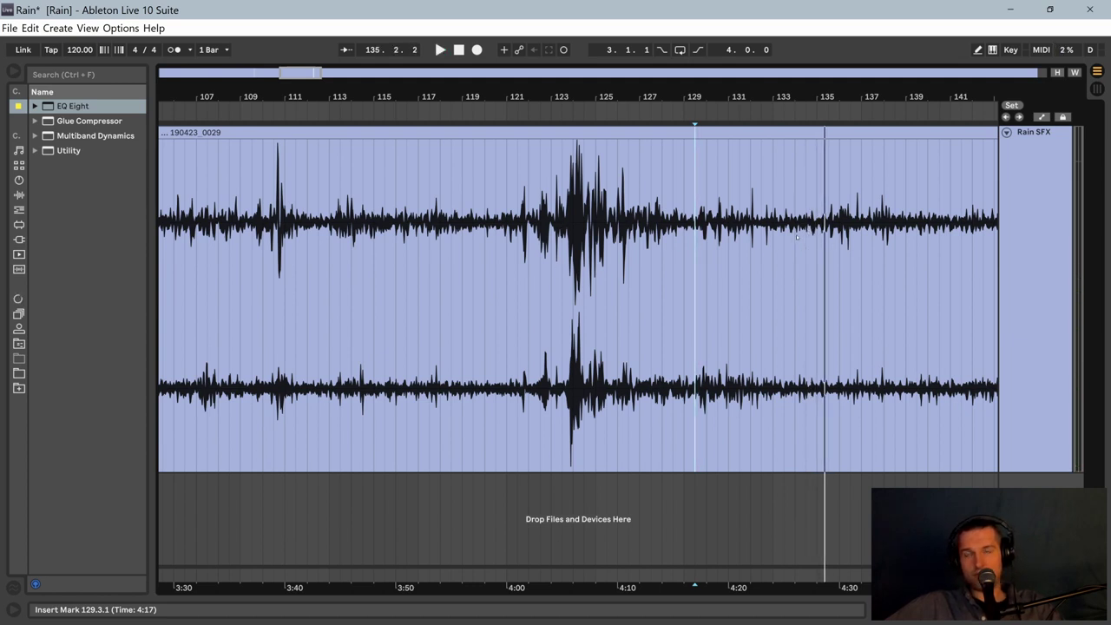
key(space)
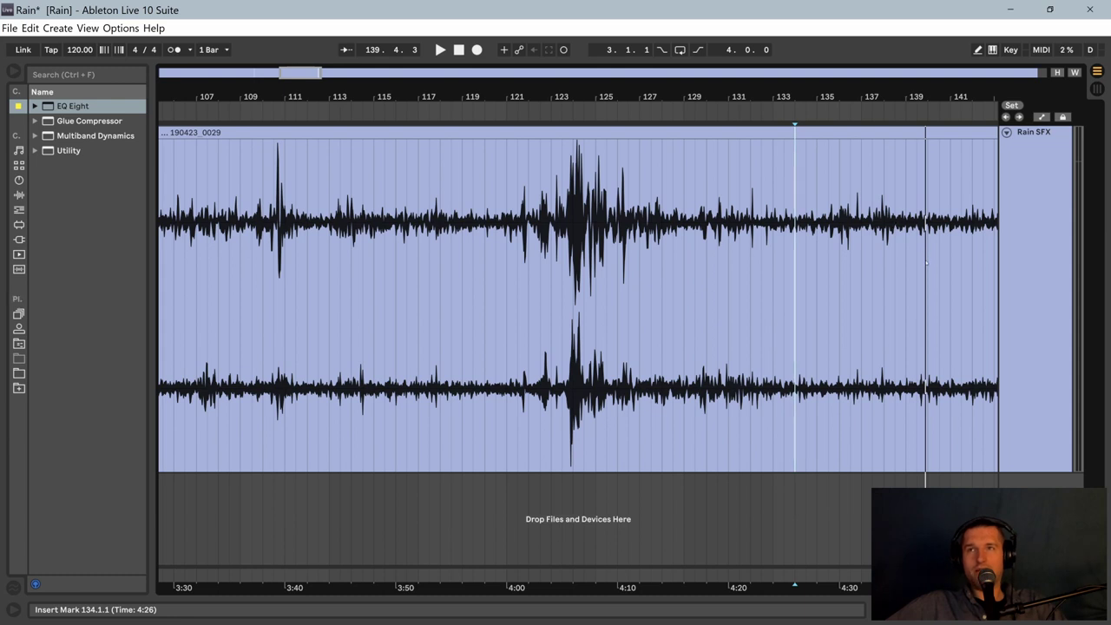
Step: Delete the section of the rain clip from the locator at bar 84 to bar 140
drag(926, 263, 273, 332)
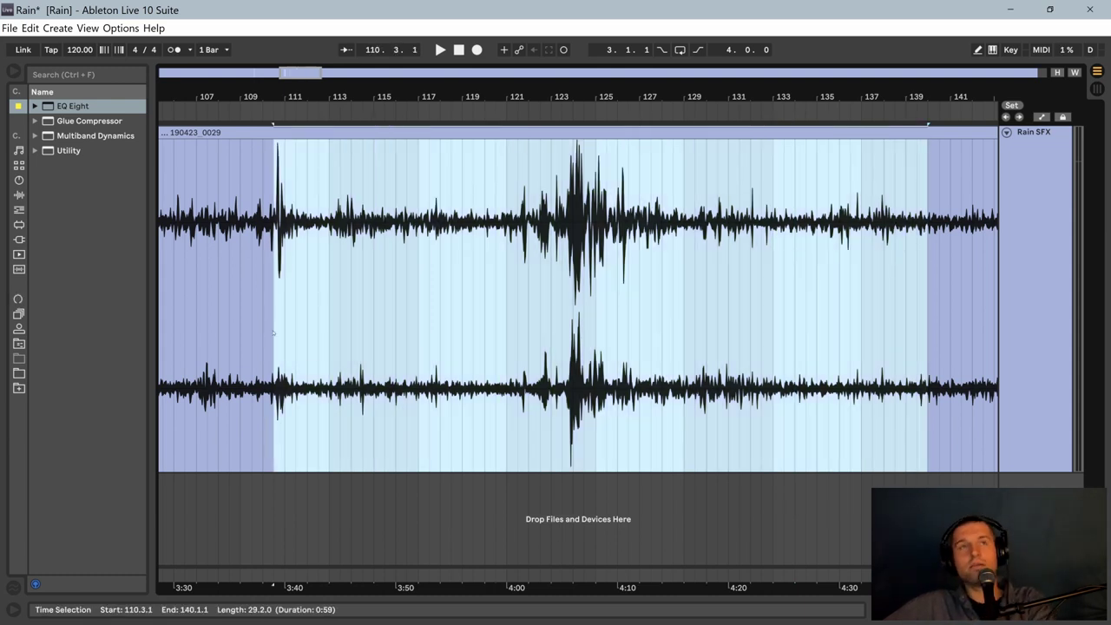
key(Delete)
drag(270, 98, 185, 126)
Step: Turn off the arrangement's snap grid and try placing the insert marker freely at several points in the gap
right_click(273, 295)
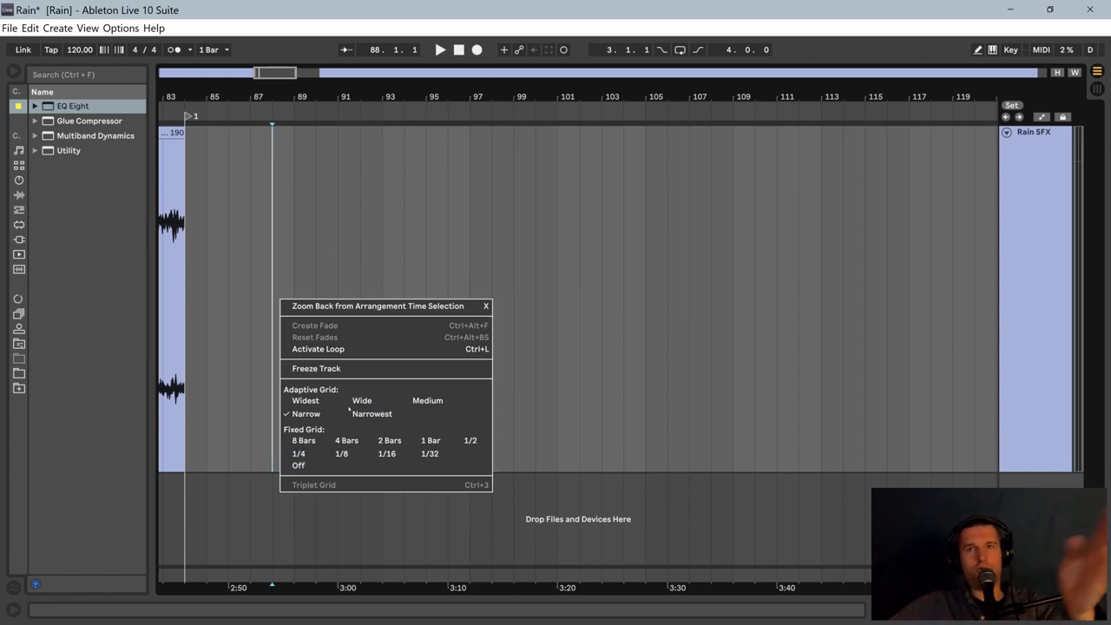
click(295, 466)
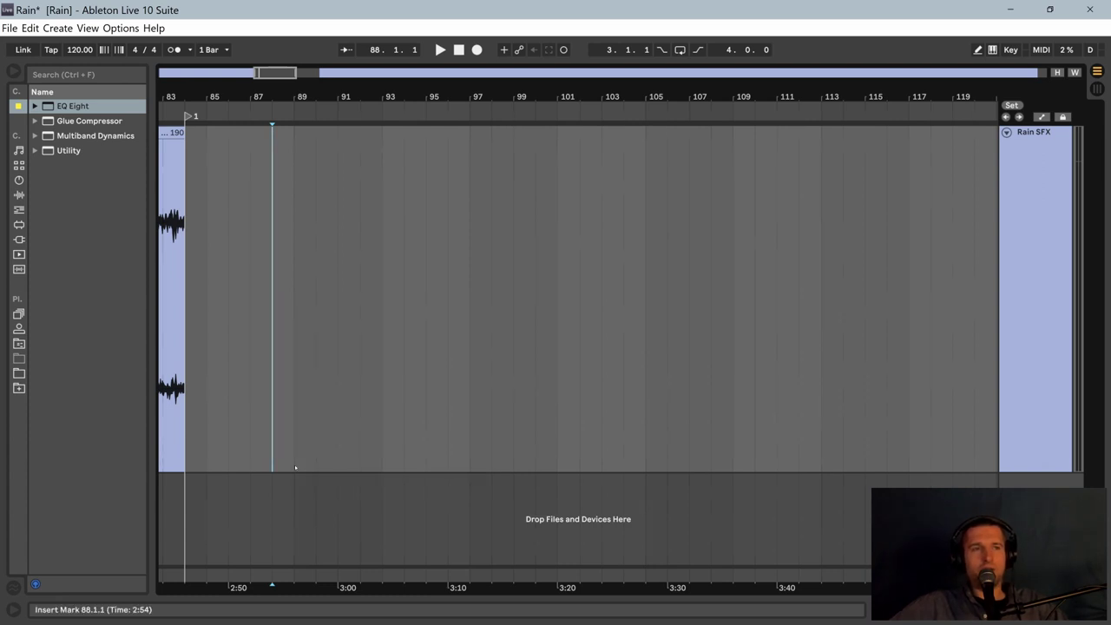
click(316, 184)
click(334, 224)
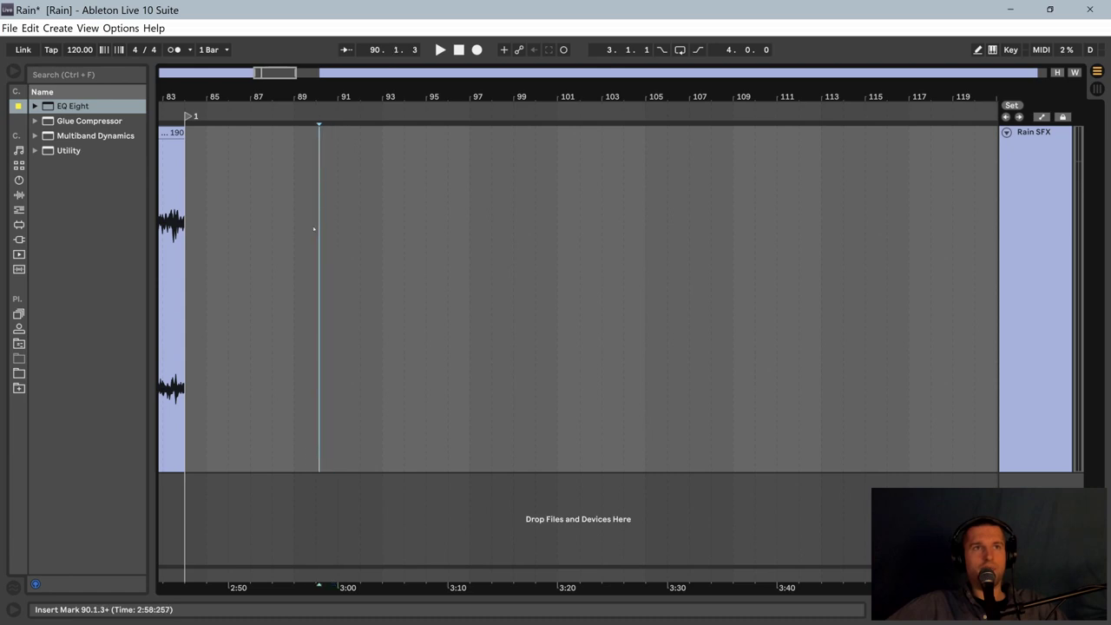
click(312, 229)
click(299, 232)
click(291, 234)
click(273, 239)
click(259, 243)
click(250, 247)
click(246, 249)
click(364, 278)
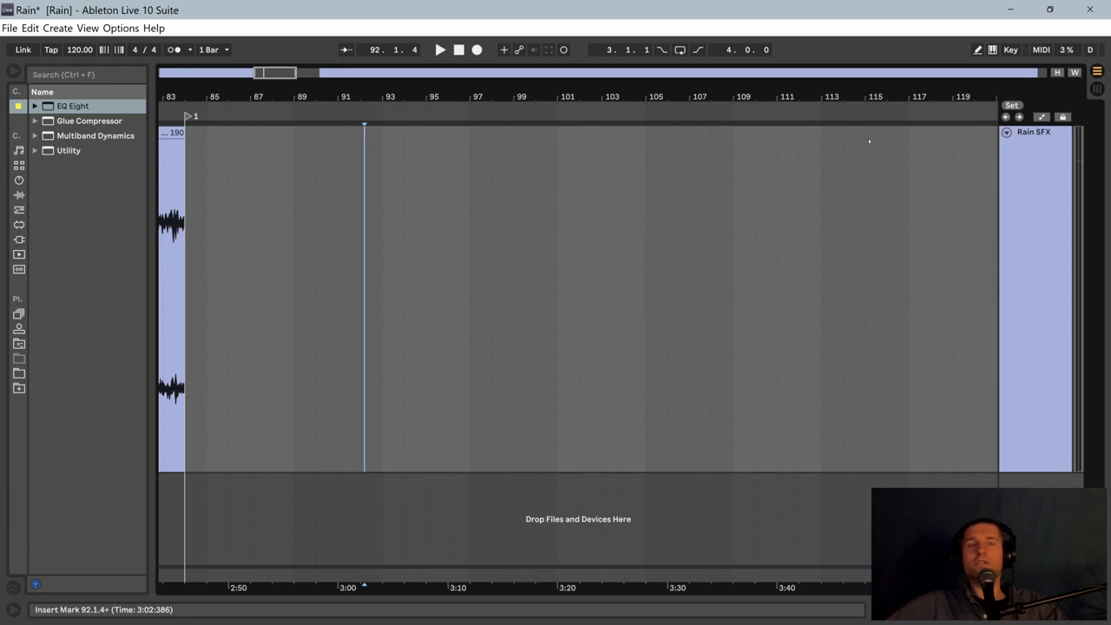
scroll(815, 223, down, 4)
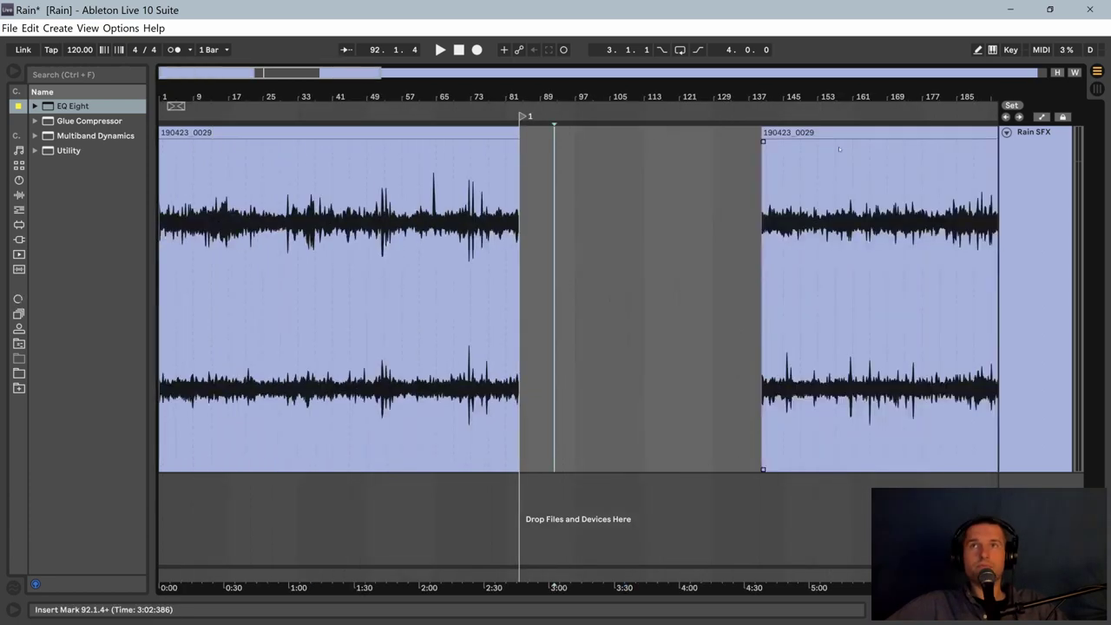
Step: Try moving the later rain clip back to bar 81, crossfading it up to the locator and auditioning the joint
drag(838, 143, 583, 222)
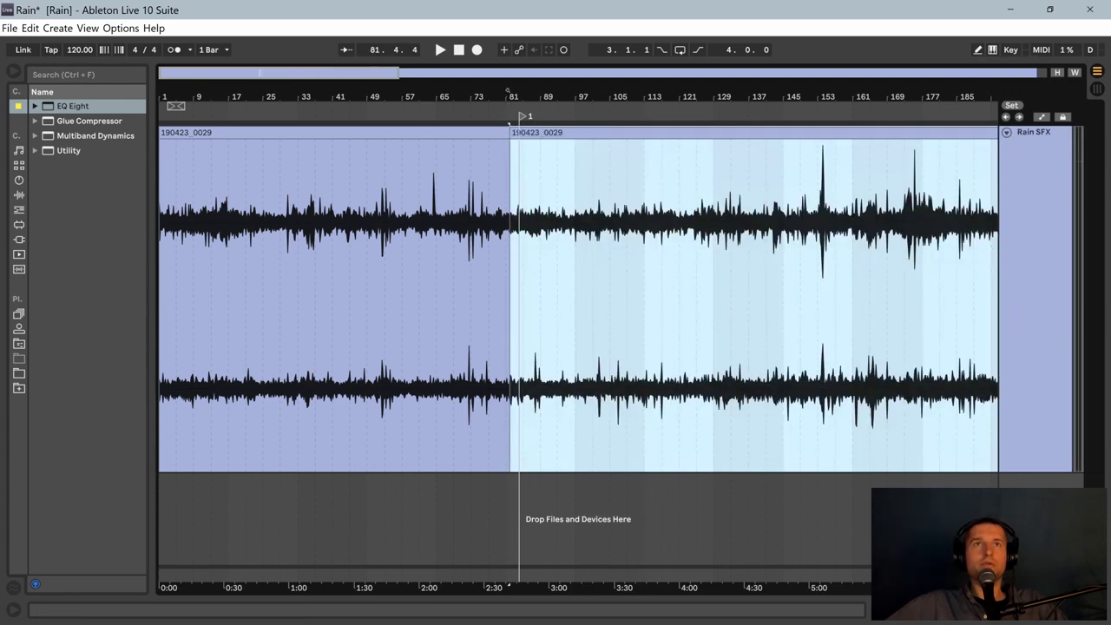
key(plus)
key(plus)
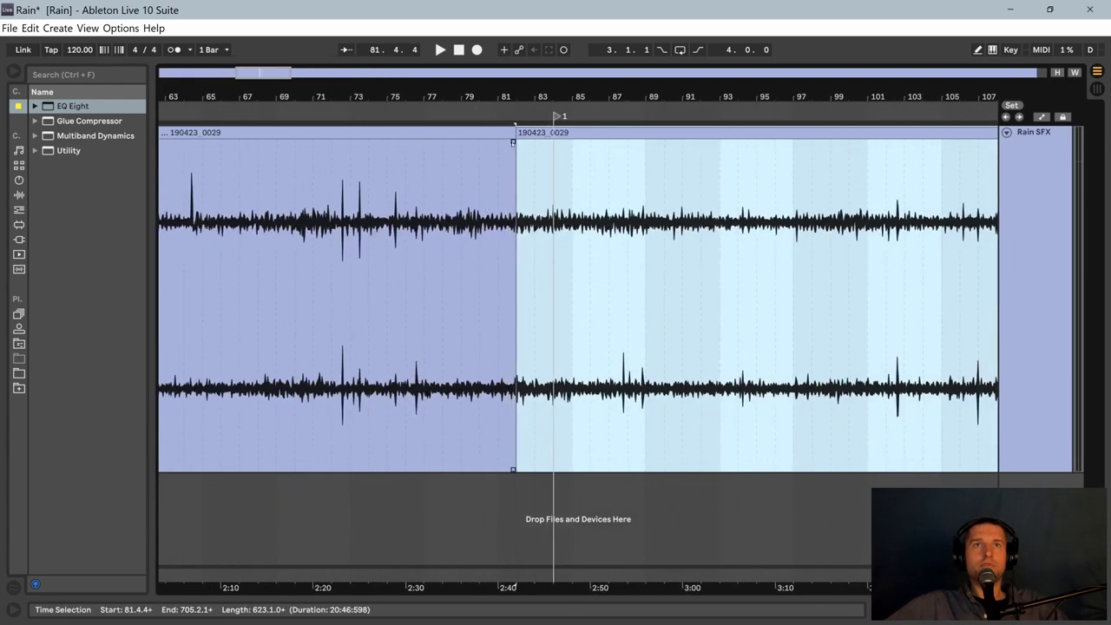
drag(513, 142, 553, 141)
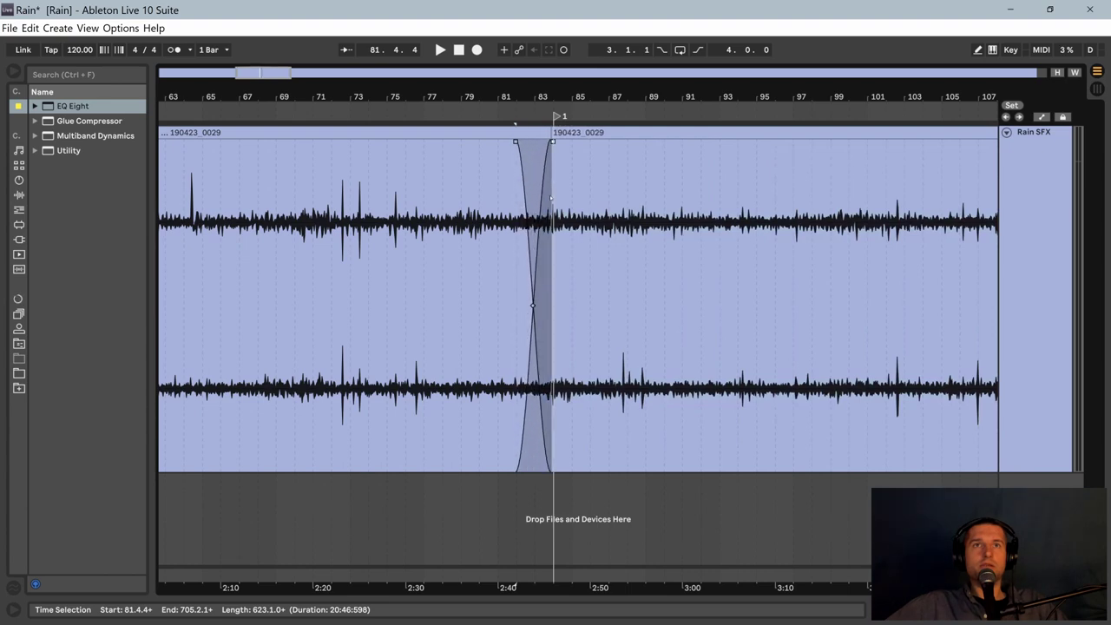
click(516, 244)
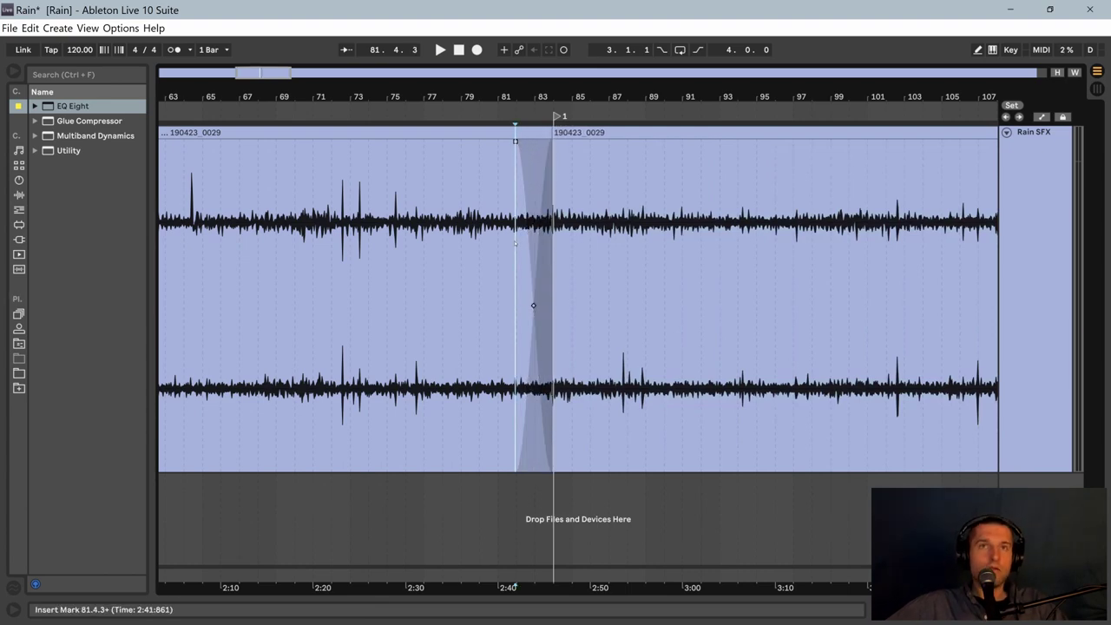
key(space)
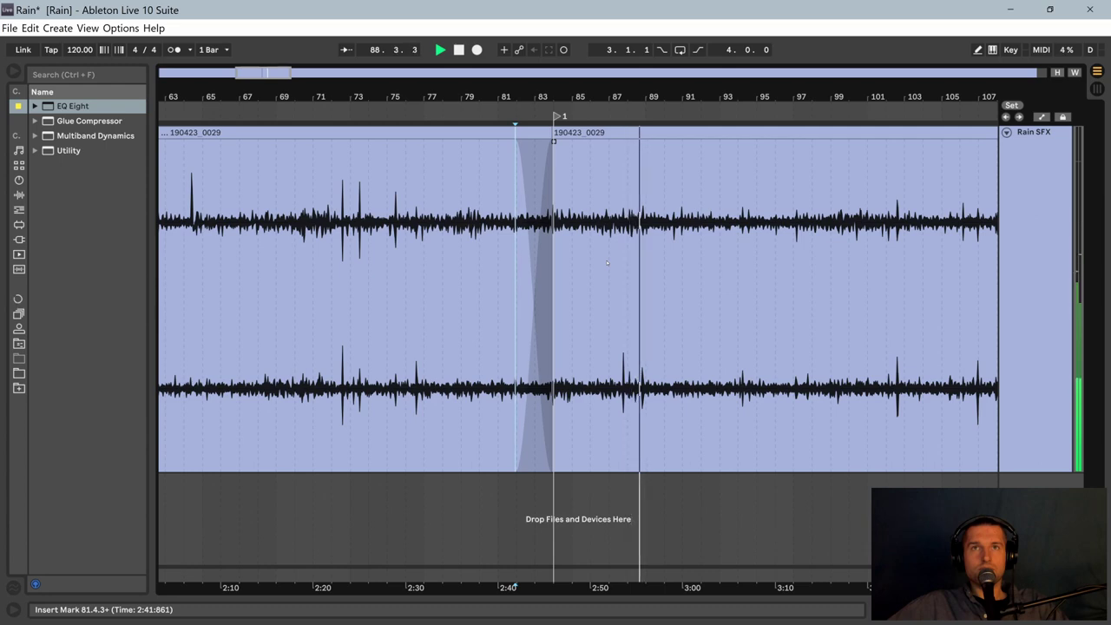
key(space)
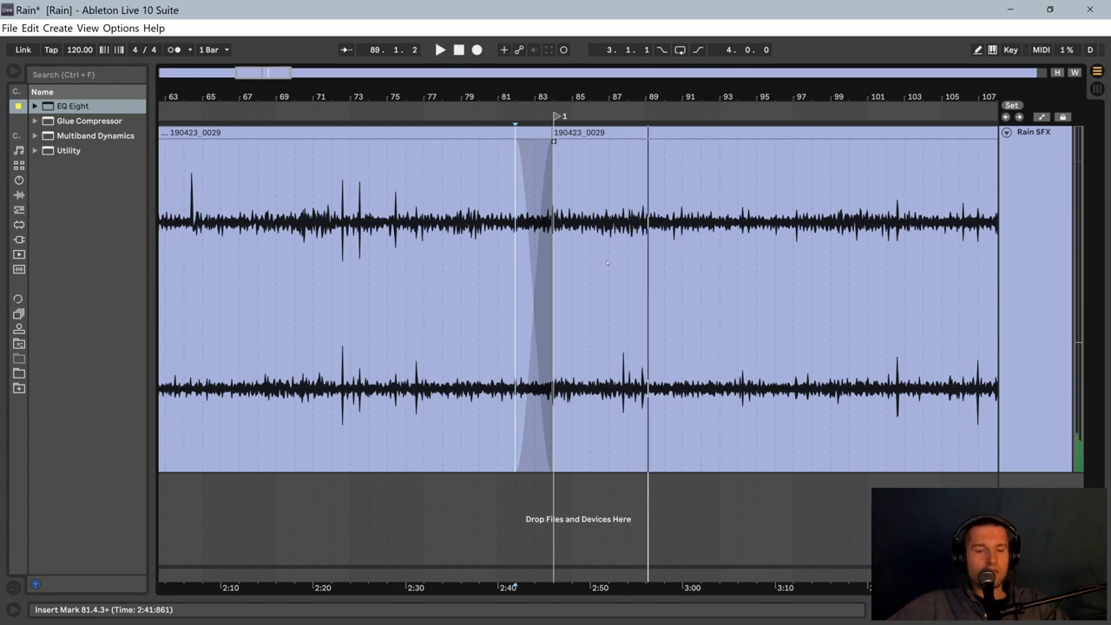
Step: Undo the crossfade and the clip move to restore the gap after the locator
key(ctrl+z)
key(ctrl+z)
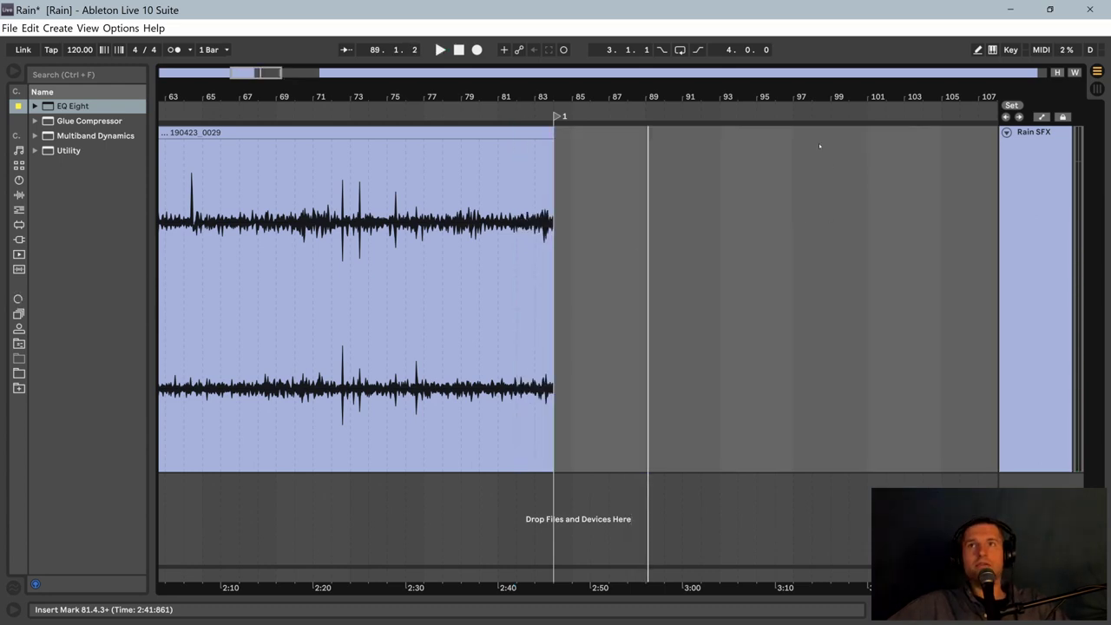
key(ctrl+z)
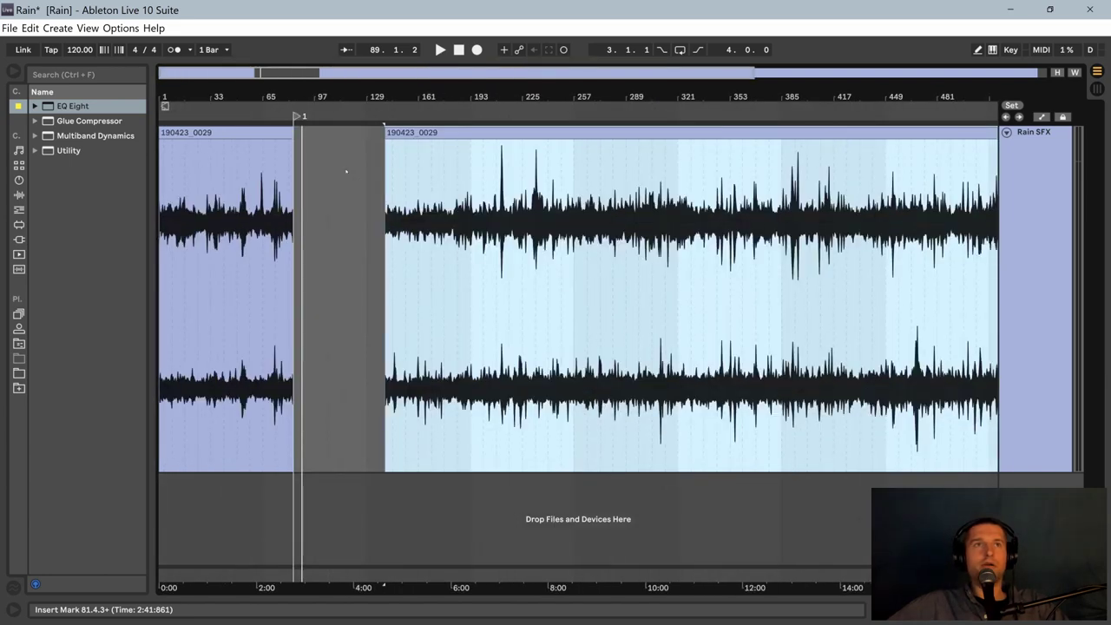
Step: Close the gap by moving the later rain clip back to bar 77, and crossfade the joint up to about bar 81
drag(384, 126, 289, 132)
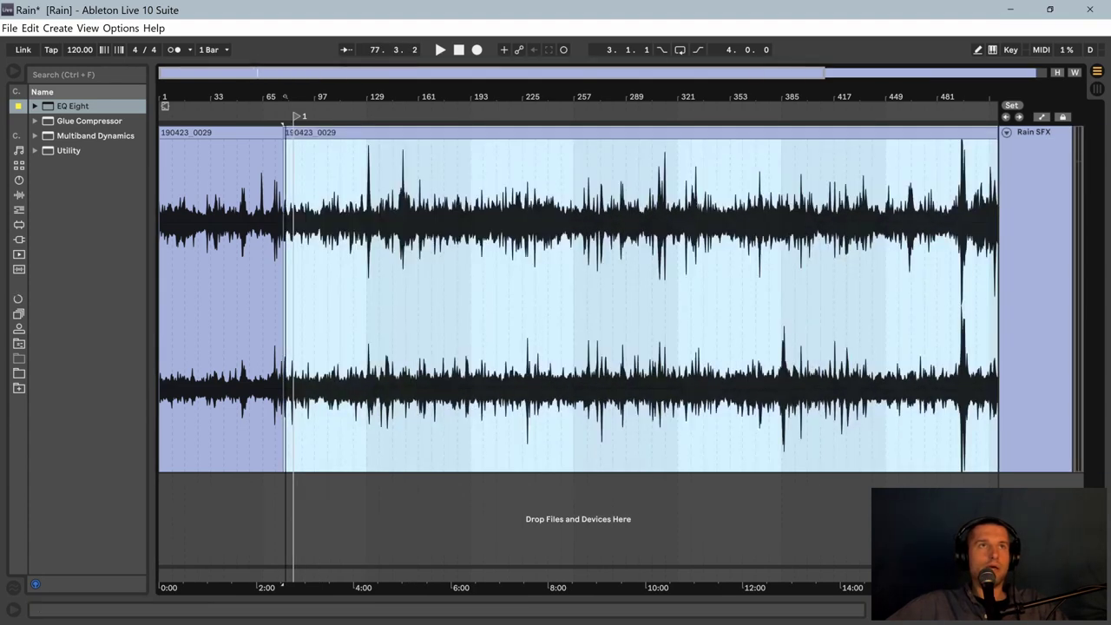
scroll(283, 122, up, 5)
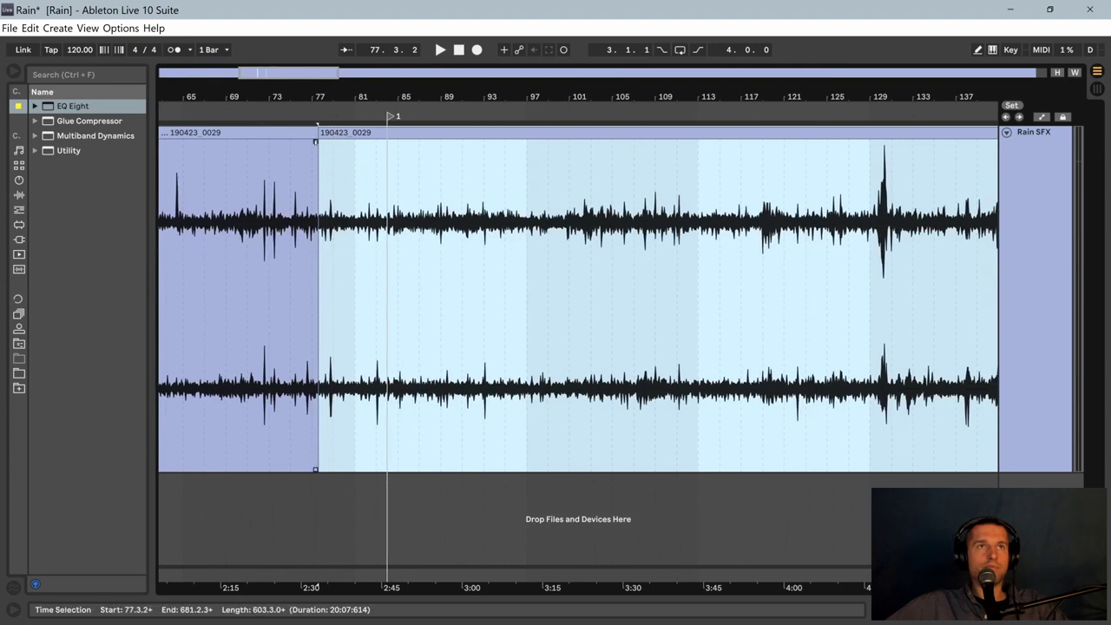
drag(316, 141, 363, 141)
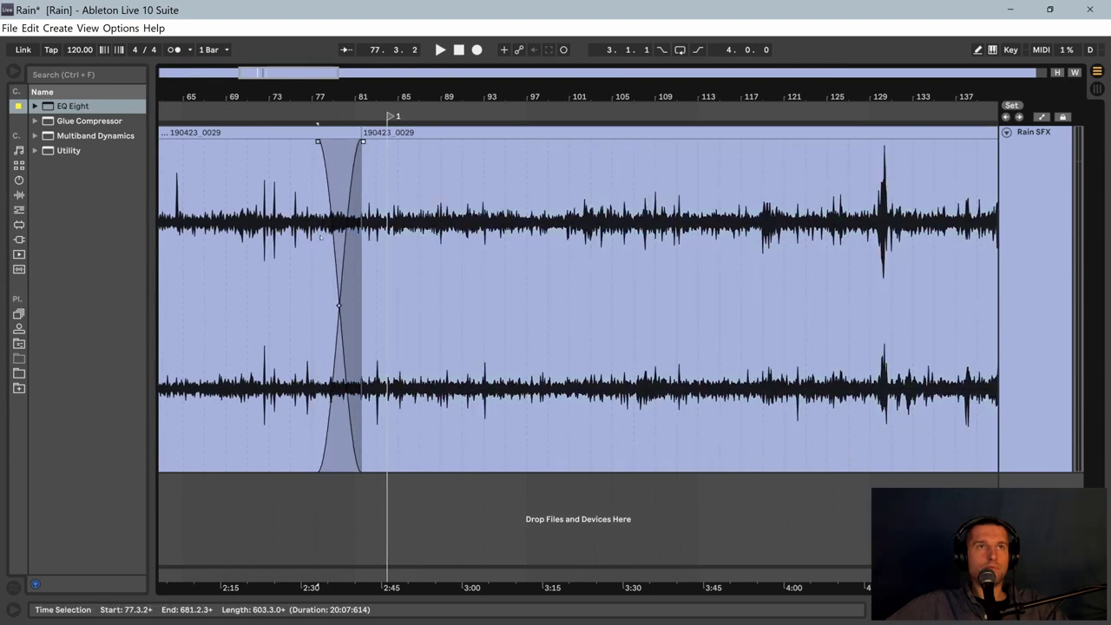
Step: Audition the crossfade from bar 77 and short passages of the rain clip between bars 88 and 99
click(320, 236)
key(space)
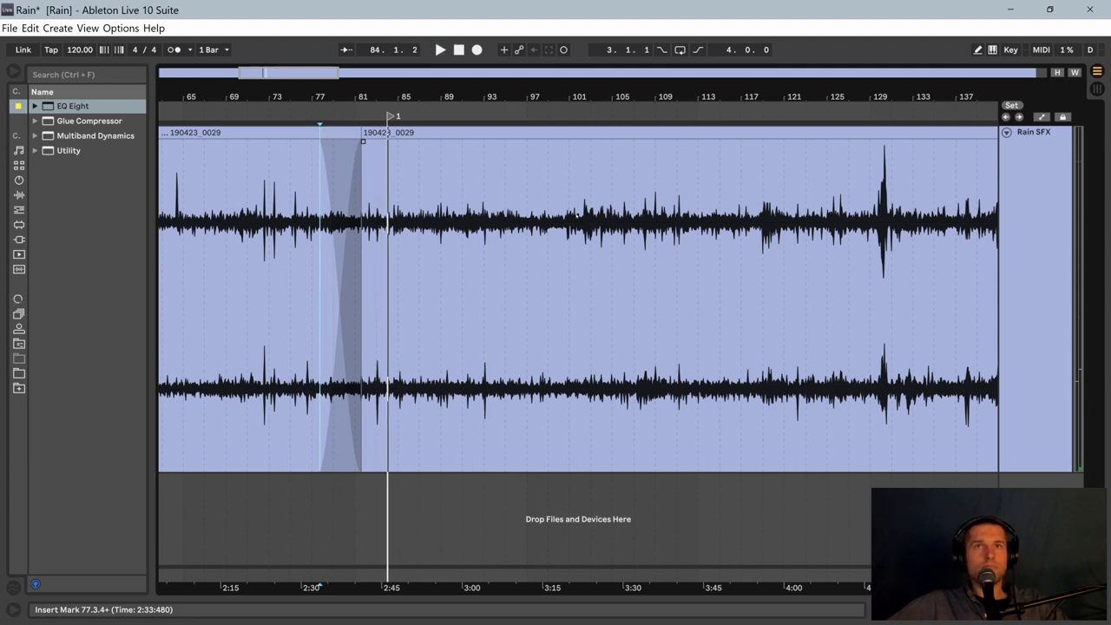
click(530, 237)
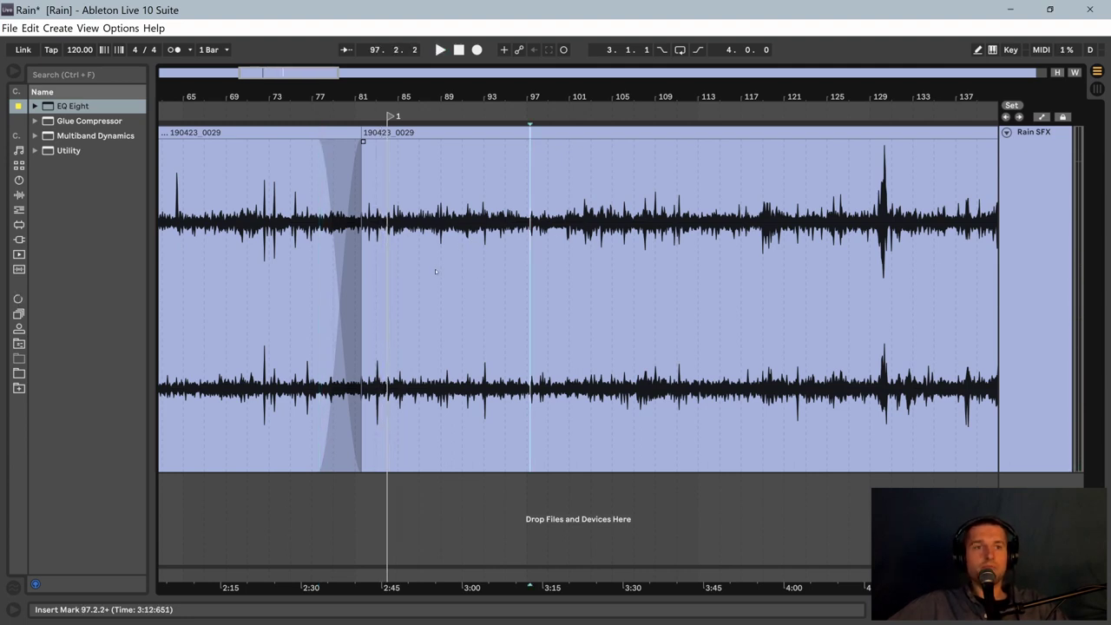
key(space)
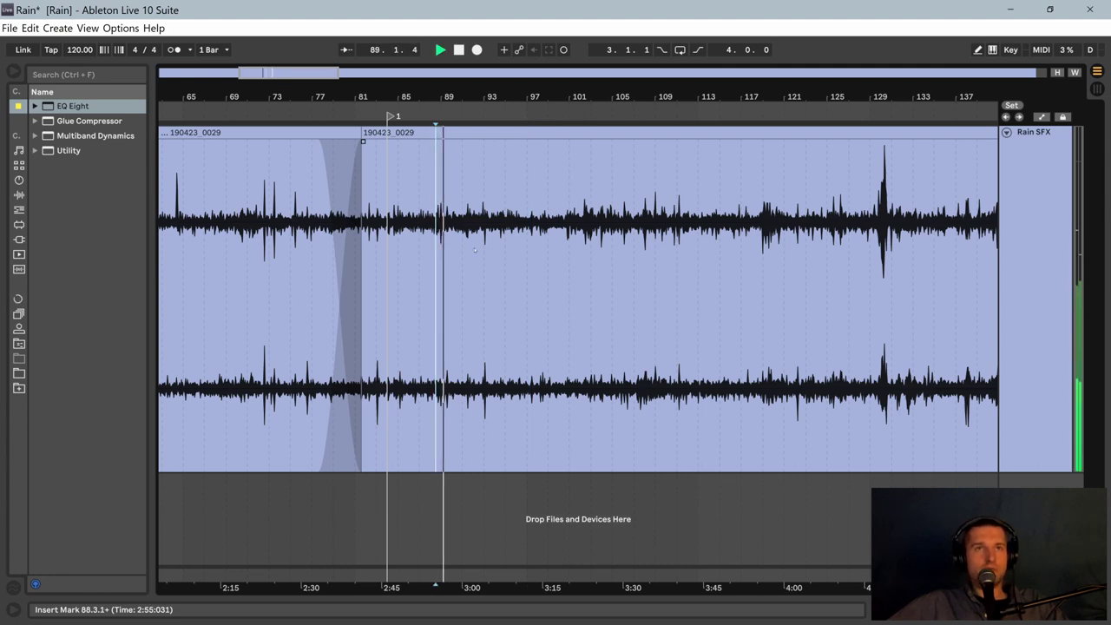
key(space)
click(475, 250)
click(500, 247)
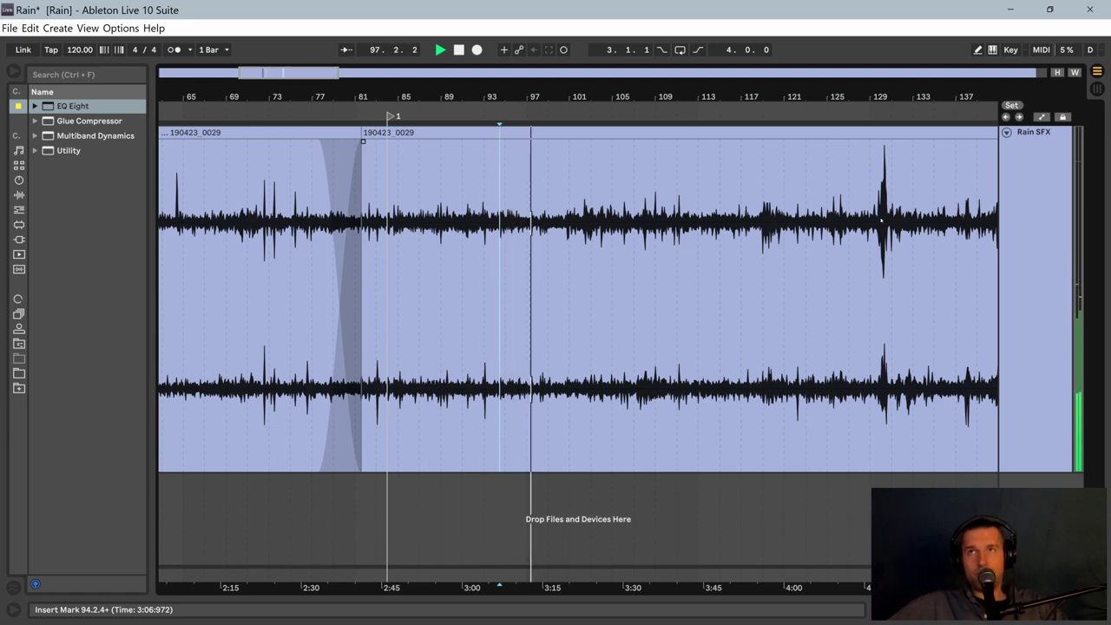
click(557, 251)
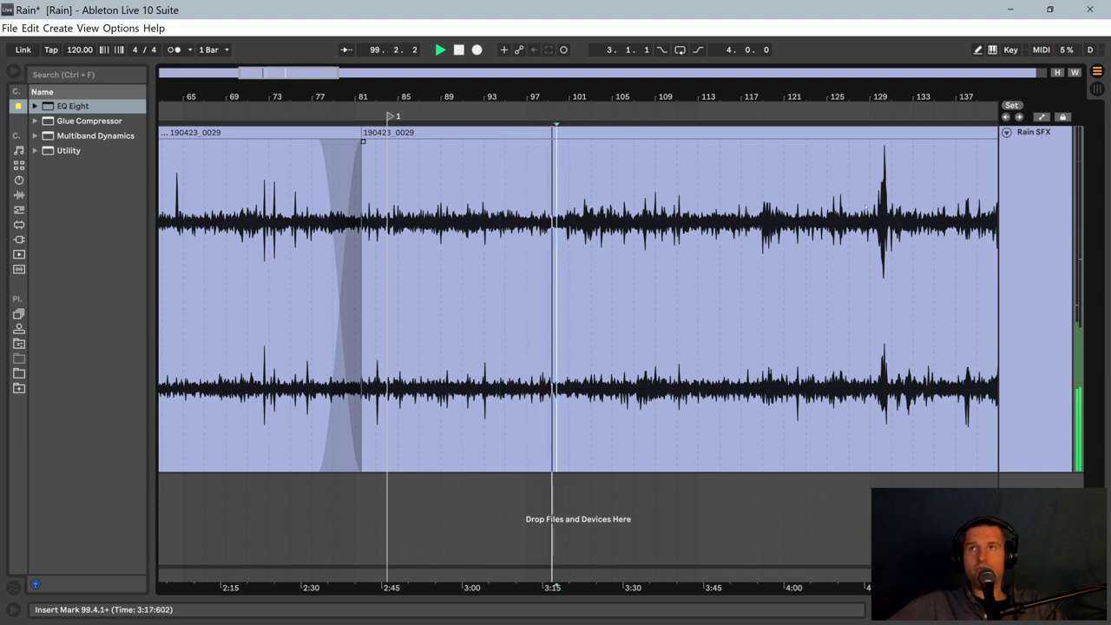
Step: Audition short snippets of the rain clip from about bar 101 to bar 119
click(579, 249)
key(space)
key(space)
click(599, 249)
key(space)
key(space)
click(630, 249)
click(661, 249)
click(681, 249)
click(717, 247)
click(743, 241)
click(766, 243)
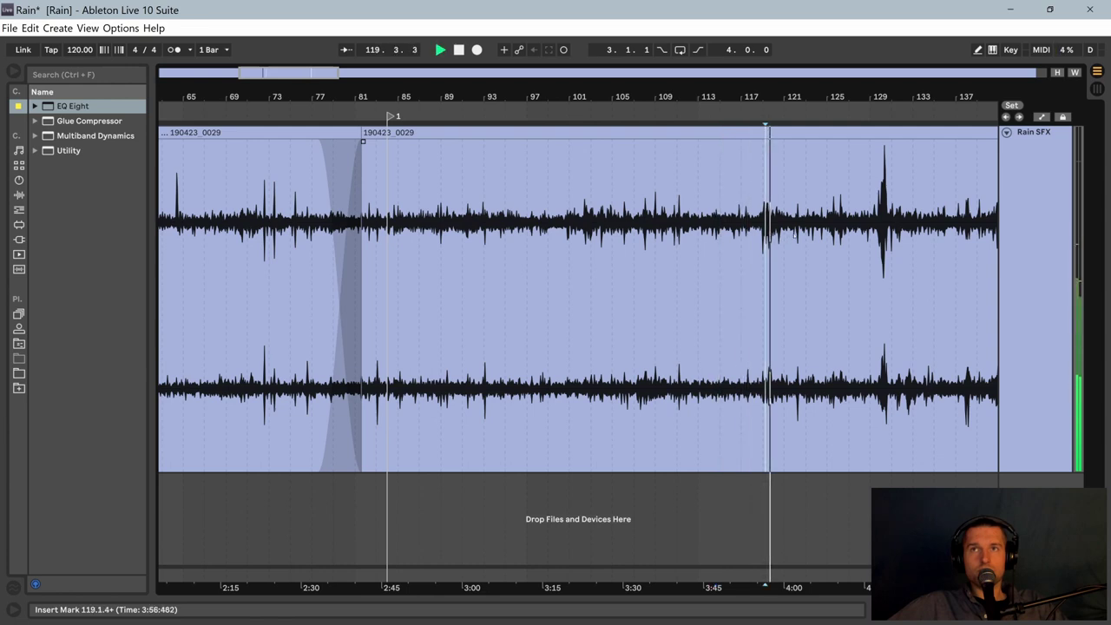
Step: Audition the passages around the loud burst near bar 129, from about bar 122 to bar 136
click(804, 237)
click(834, 233)
key(space)
key(space)
click(859, 233)
key(space)
key(space)
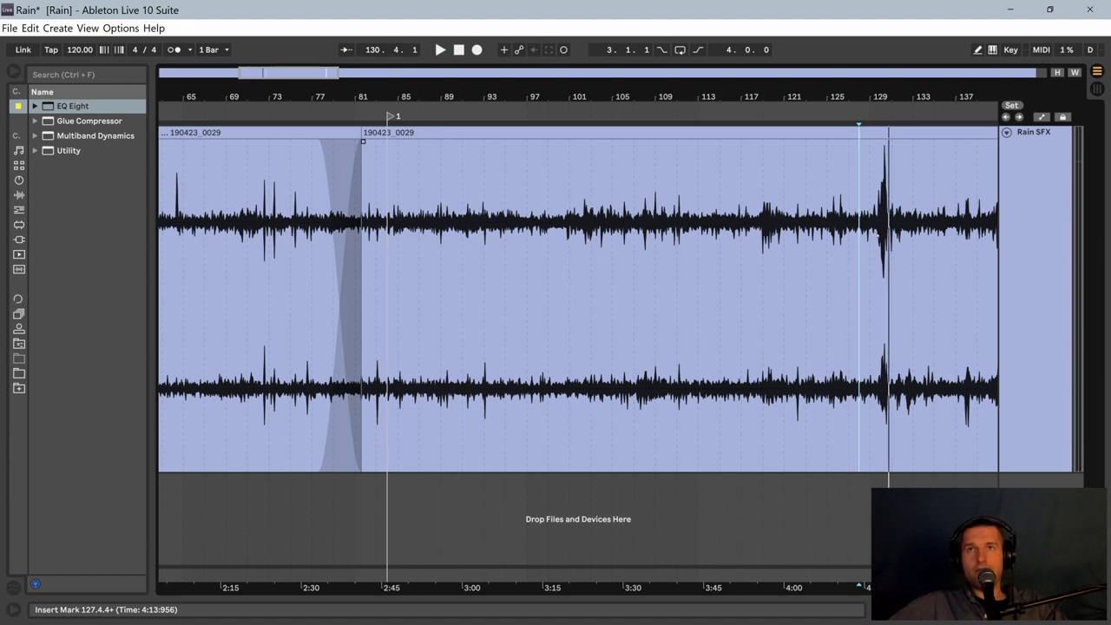
click(829, 242)
key(space)
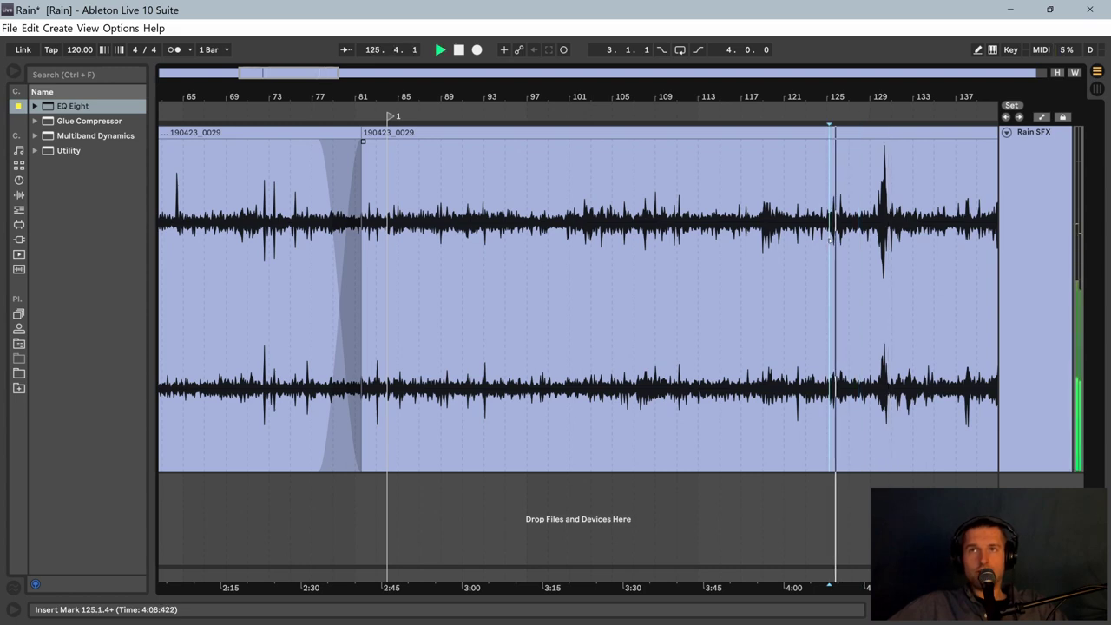
key(space)
click(921, 233)
click(950, 235)
Step: Delete the loud burst between bars 127 and 133 and close the gap by moving the later clip back to bar 125
drag(887, 96, 756, 259)
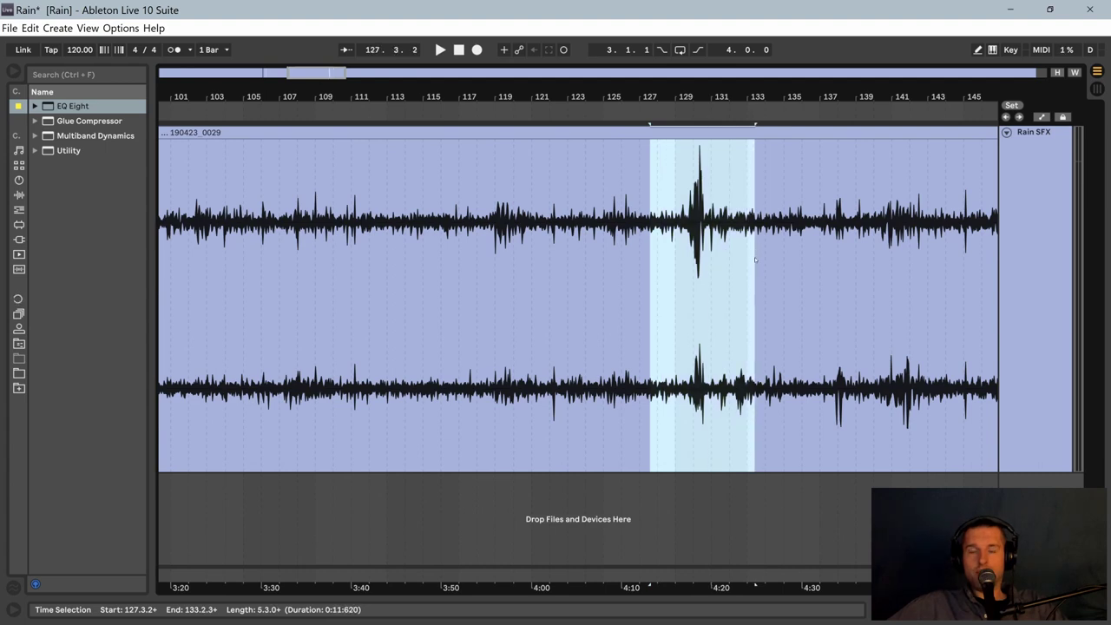
key(Delete)
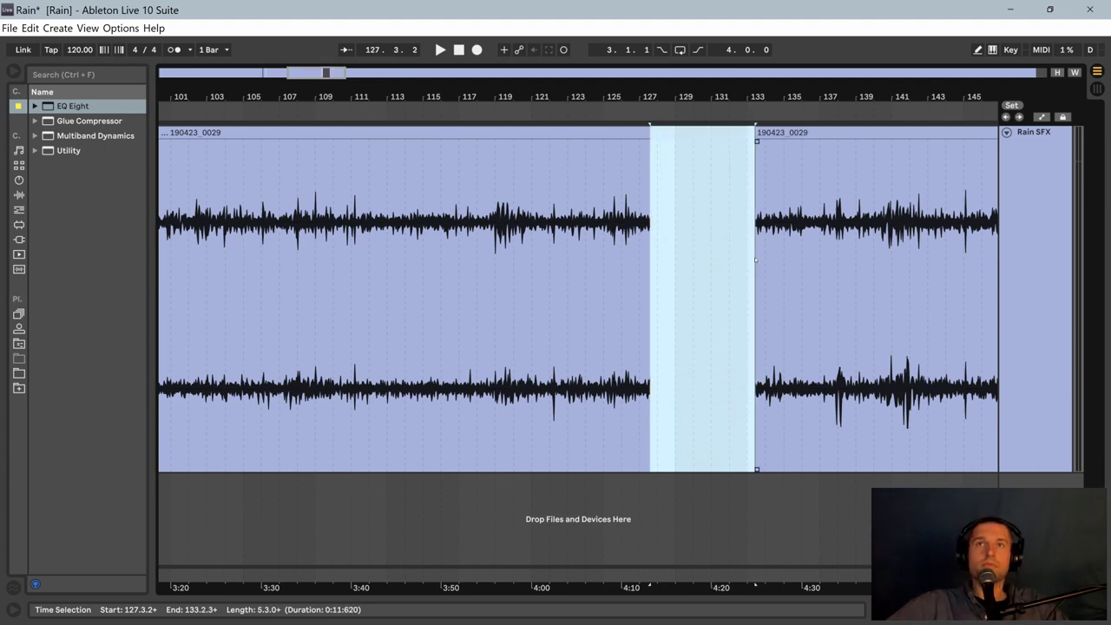
drag(807, 137, 658, 172)
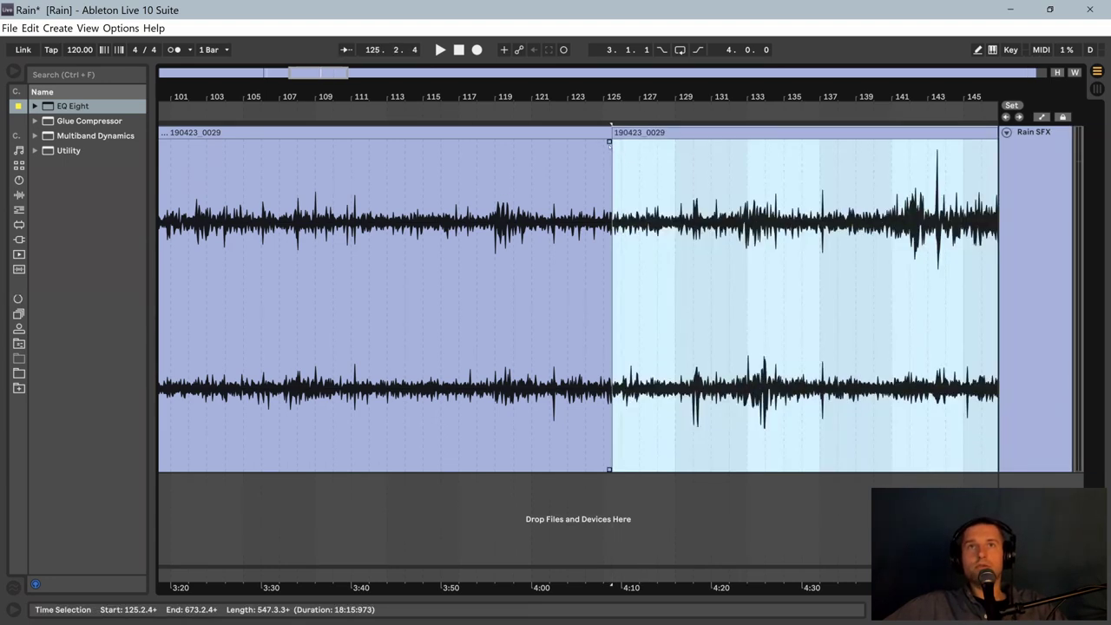
Step: Crossfade the new joint from bar 125 to about bar 128 and audition the transition
drag(611, 143, 665, 181)
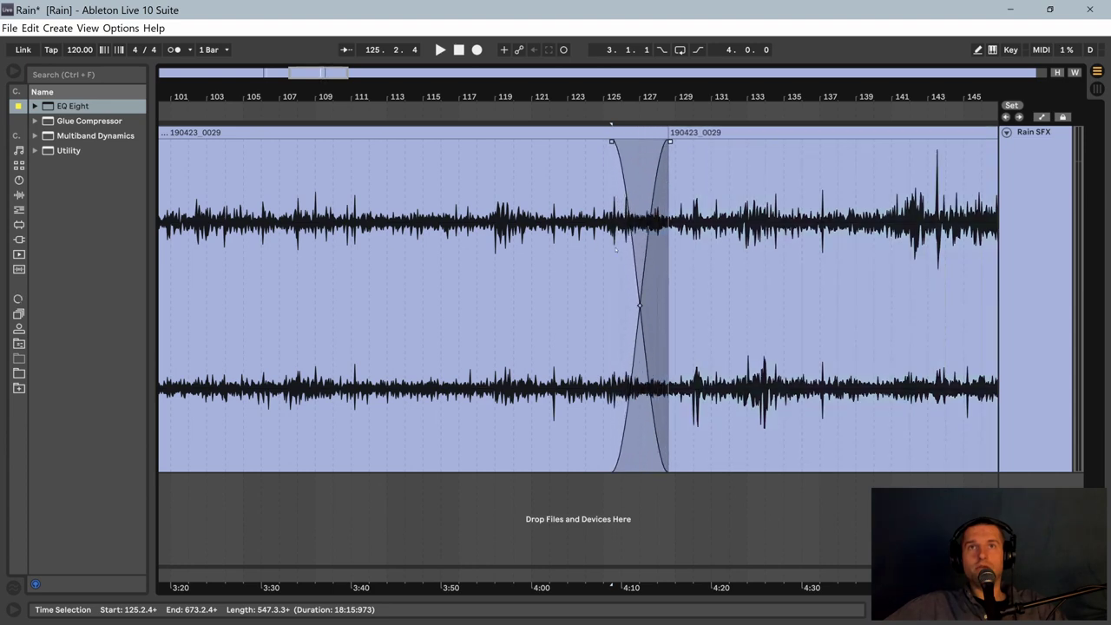
click(615, 249)
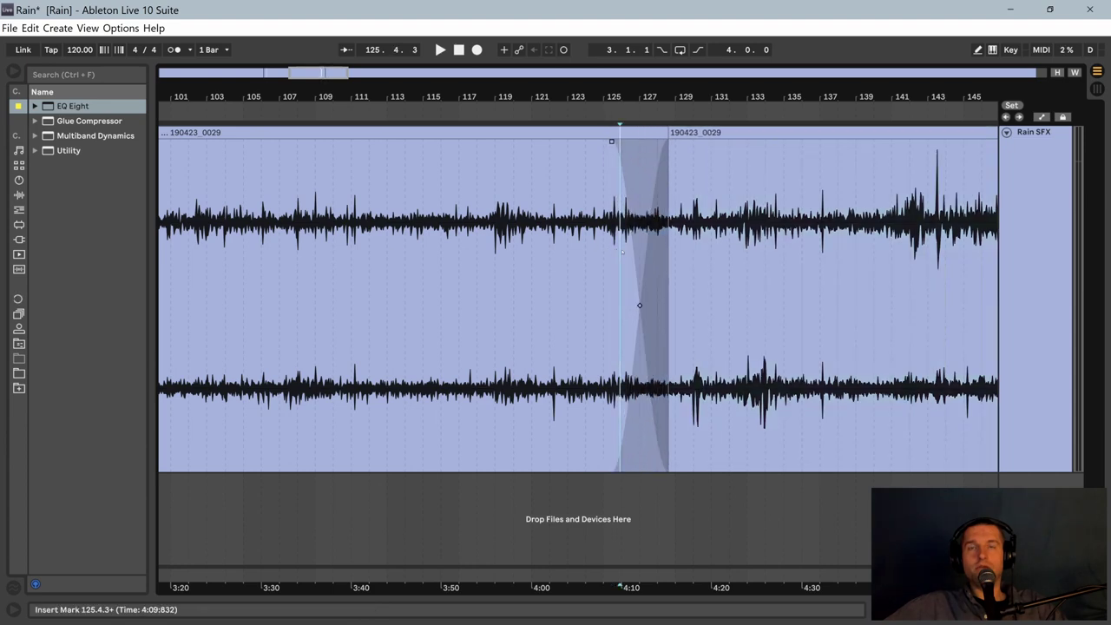
key(space)
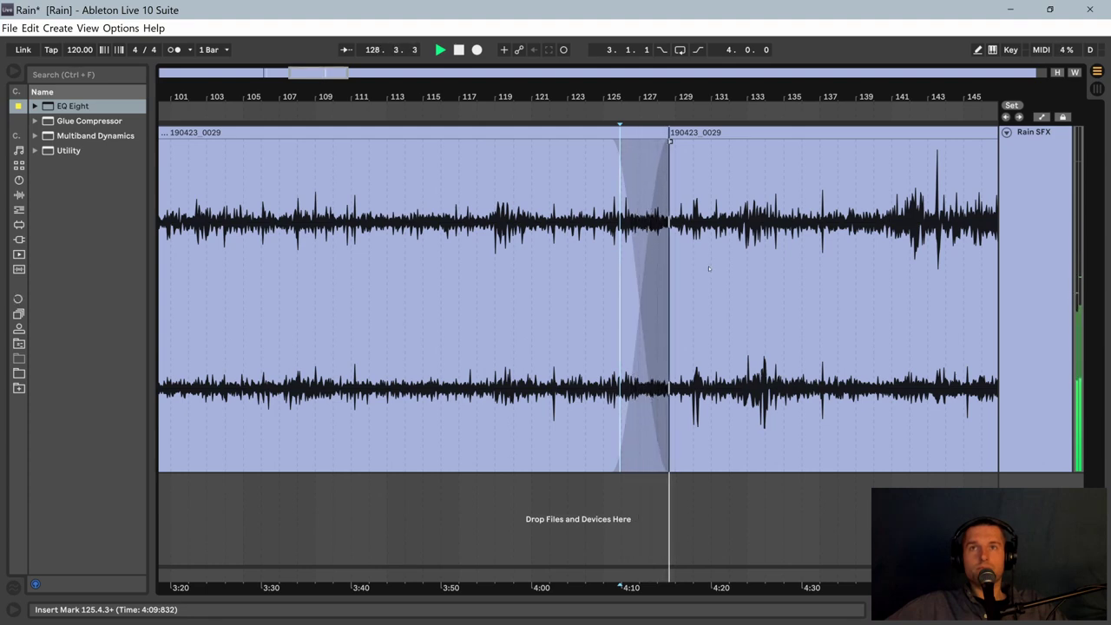
Step: Audition the rain after the second crossfade, from bar 131 to about bar 140
scroll(718, 276, down, 3)
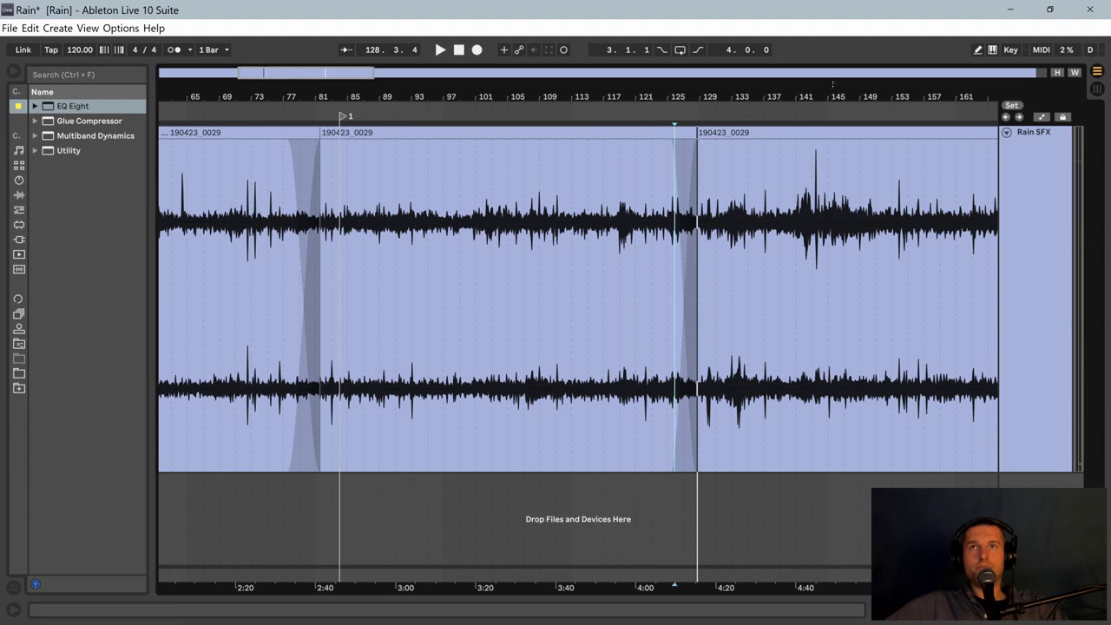
drag(842, 95, 513, 95)
click(387, 217)
key(space)
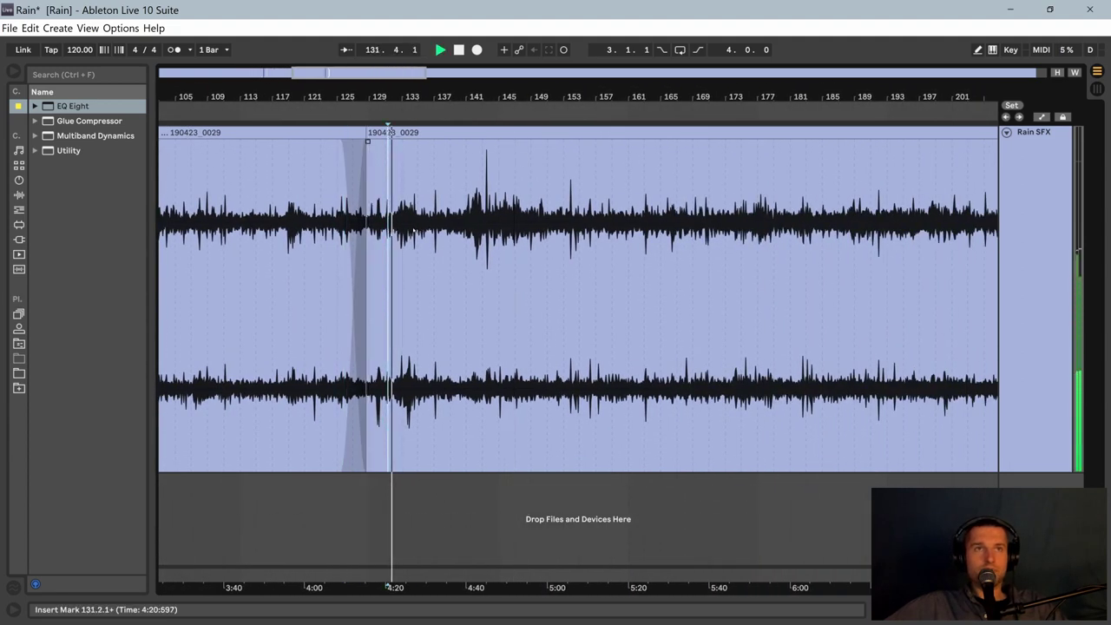
click(414, 217)
key(space)
key(space)
click(458, 234)
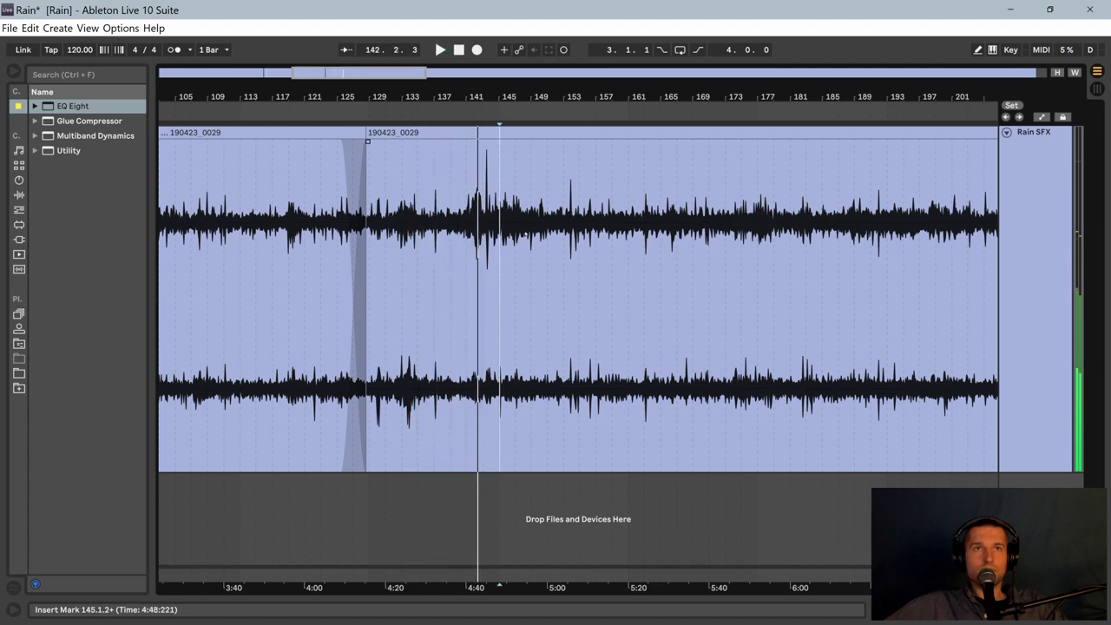
Step: Audition short snippets of the rain clip between bars 145 and 174
click(499, 233)
click(524, 234)
click(548, 232)
click(574, 231)
click(609, 233)
key(space)
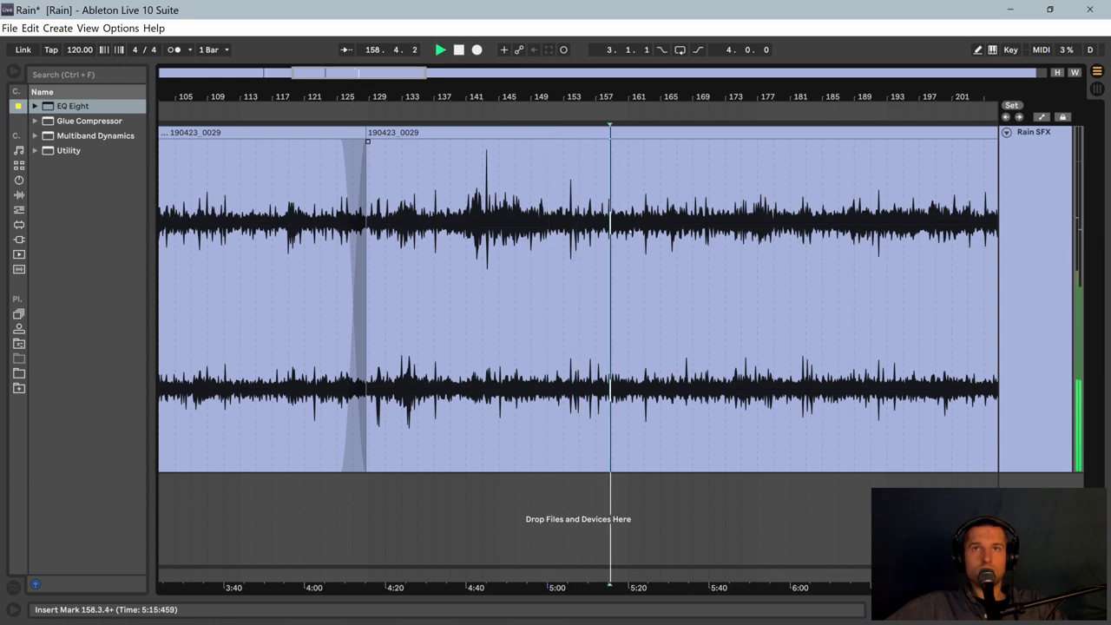
key(space)
click(629, 232)
click(649, 233)
click(679, 233)
click(704, 232)
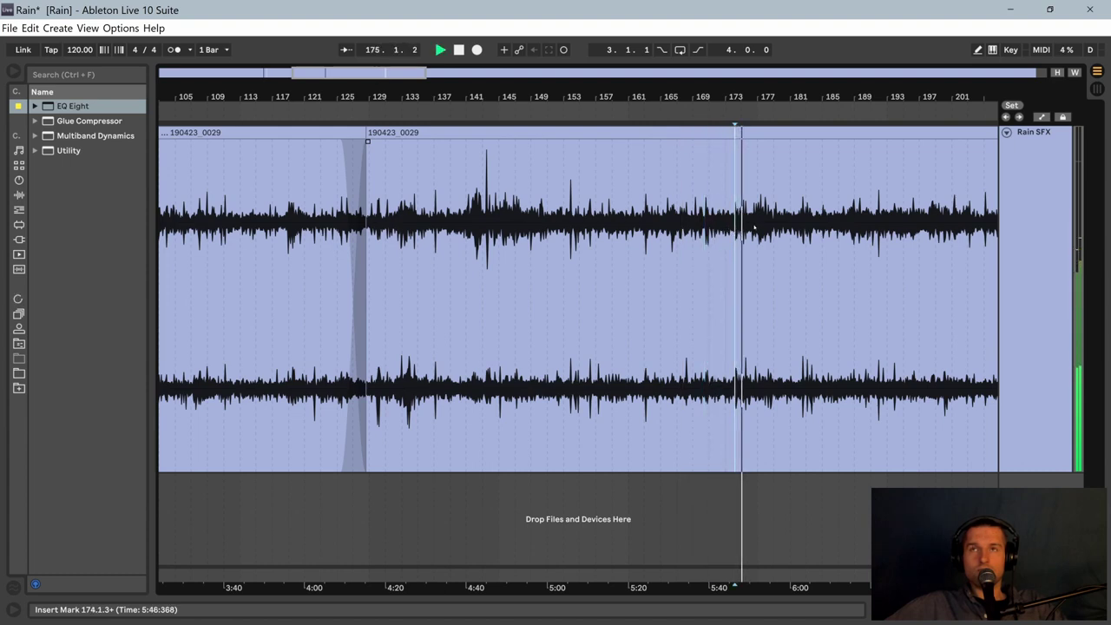
Step: Audition short snippets of the rain clip from about bar 177 to bar 193
click(761, 233)
key(space)
key(space)
click(789, 230)
key(space)
key(space)
key(space)
click(859, 228)
key(space)
key(space)
click(885, 227)
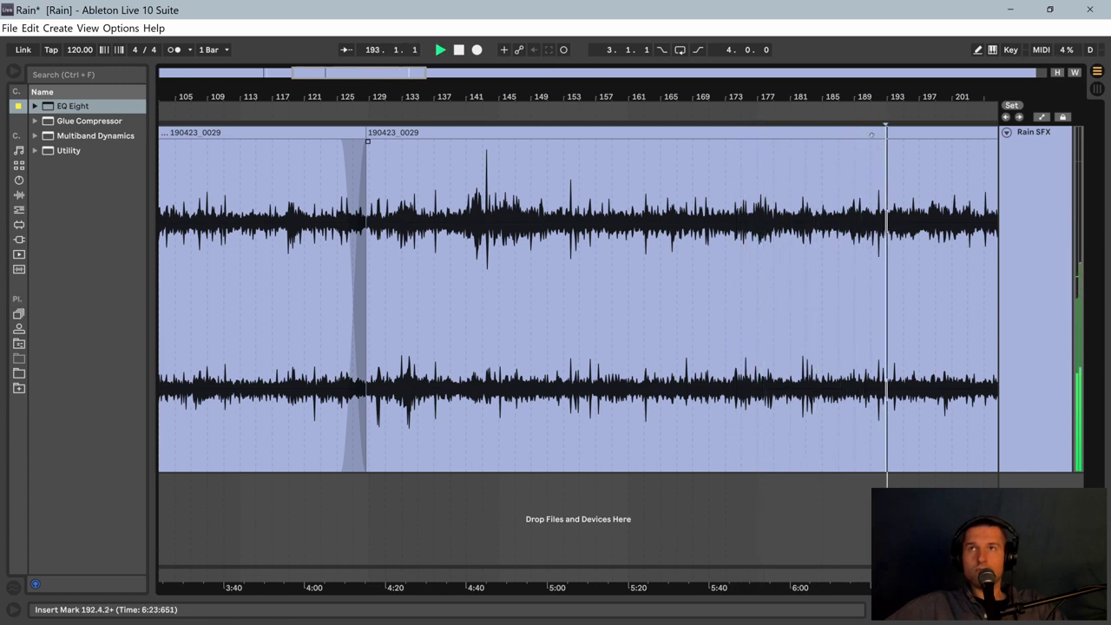
Step: Audition the rain clip at successive points from bar 196 and continue listening from bar 205
drag(887, 96, 529, 154)
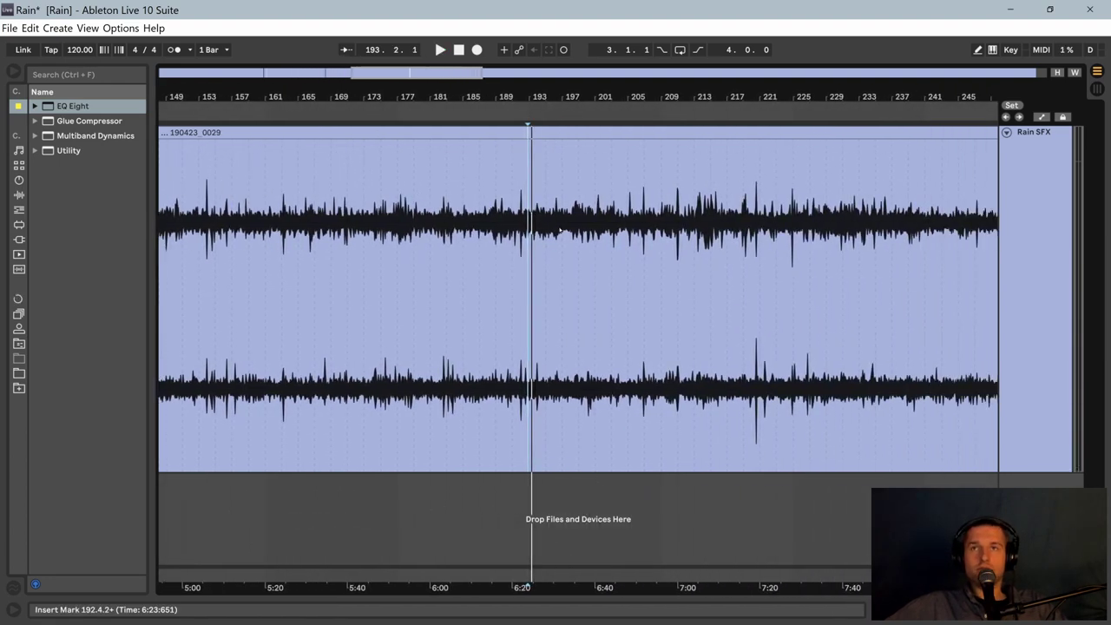
click(560, 230)
key(space)
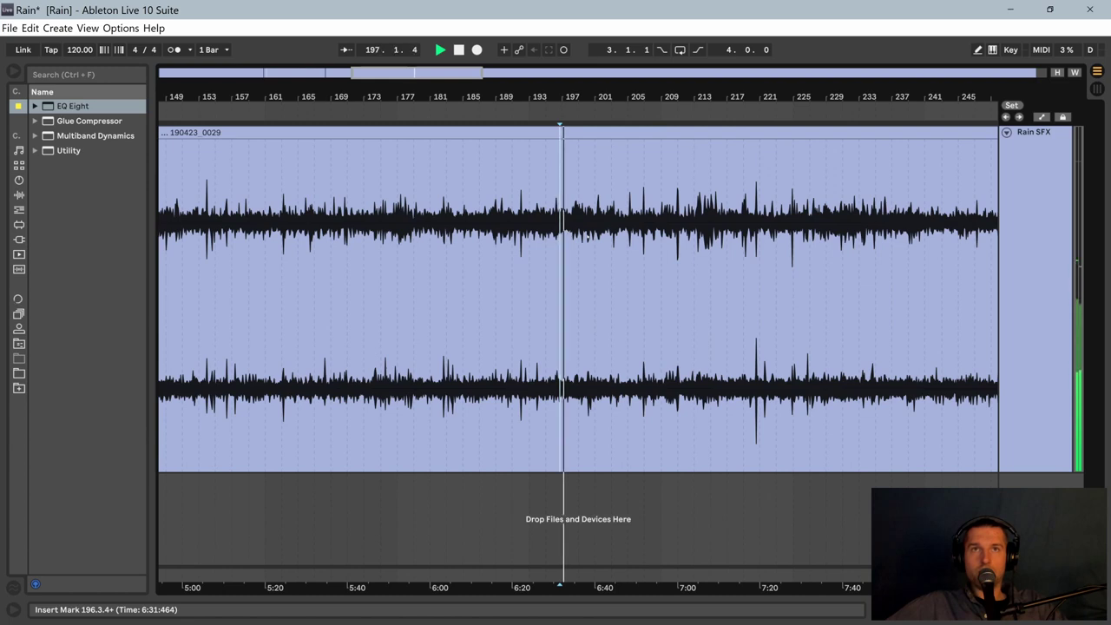
click(581, 232)
key(space)
key(space)
click(611, 228)
key(space)
key(space)
click(634, 227)
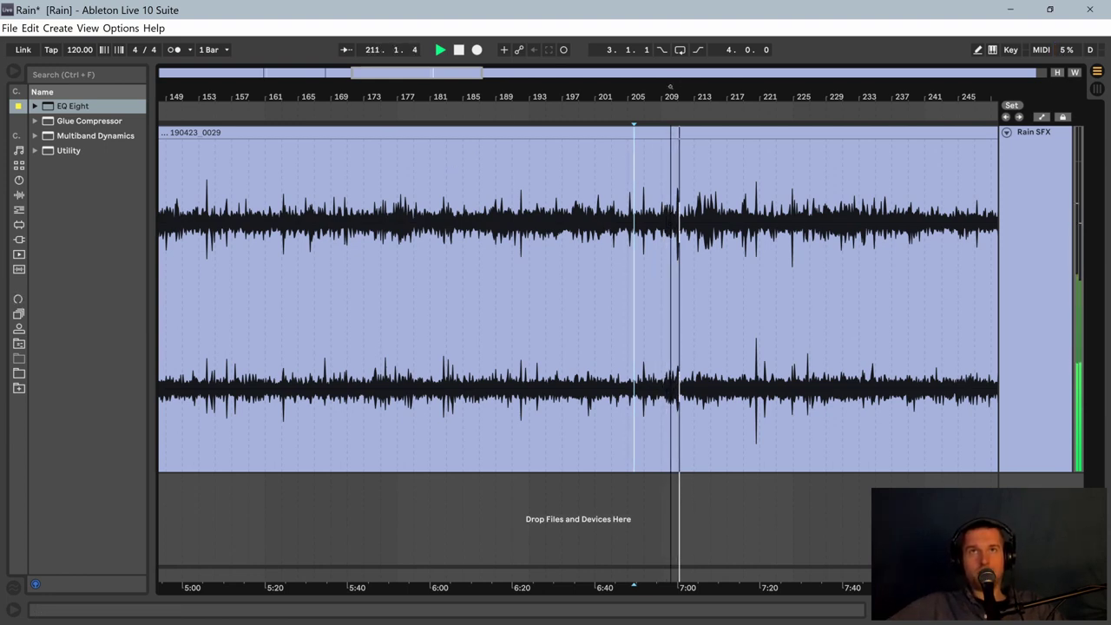
drag(580, 100, 553, 175)
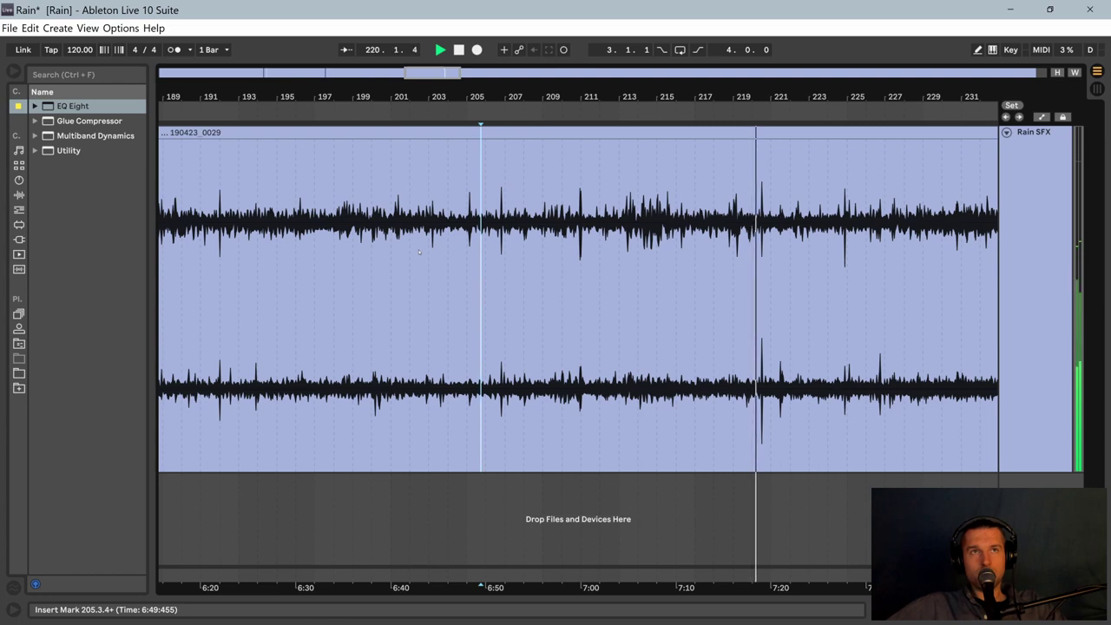
Step: Audition the rain from bars 202 and 199 and add a locator at 199.2.2
click(420, 253)
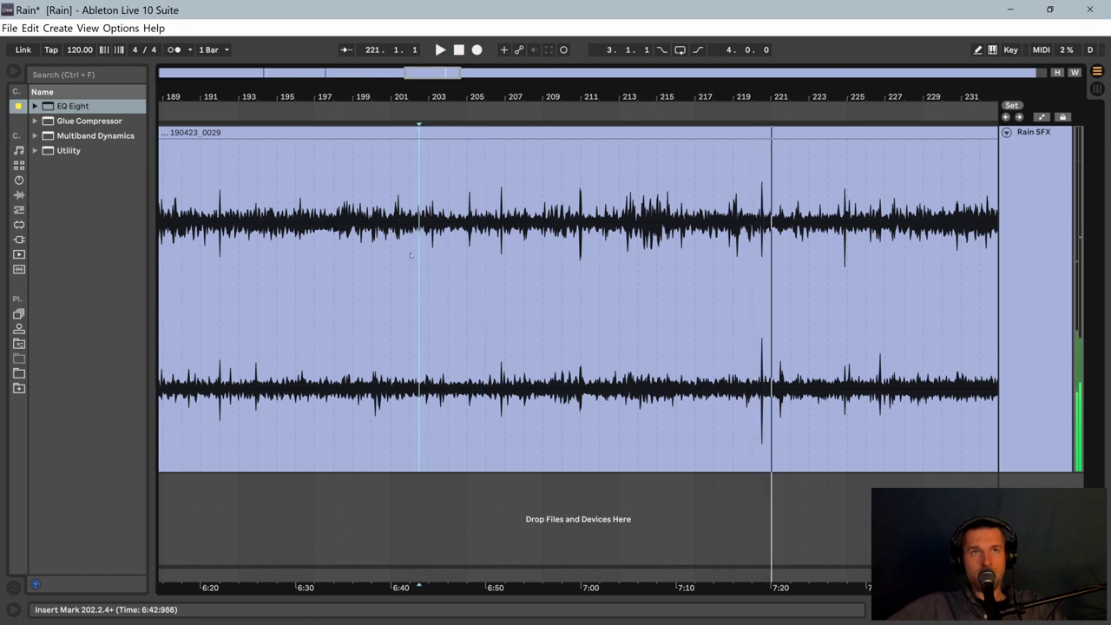
click(368, 250)
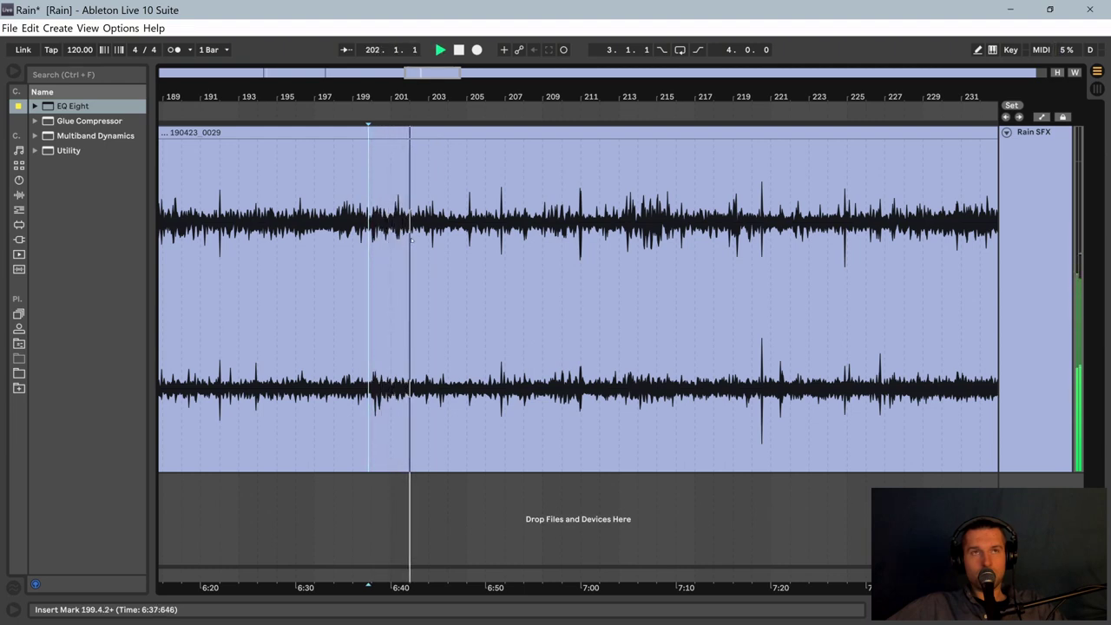
key(space)
right_click(359, 115)
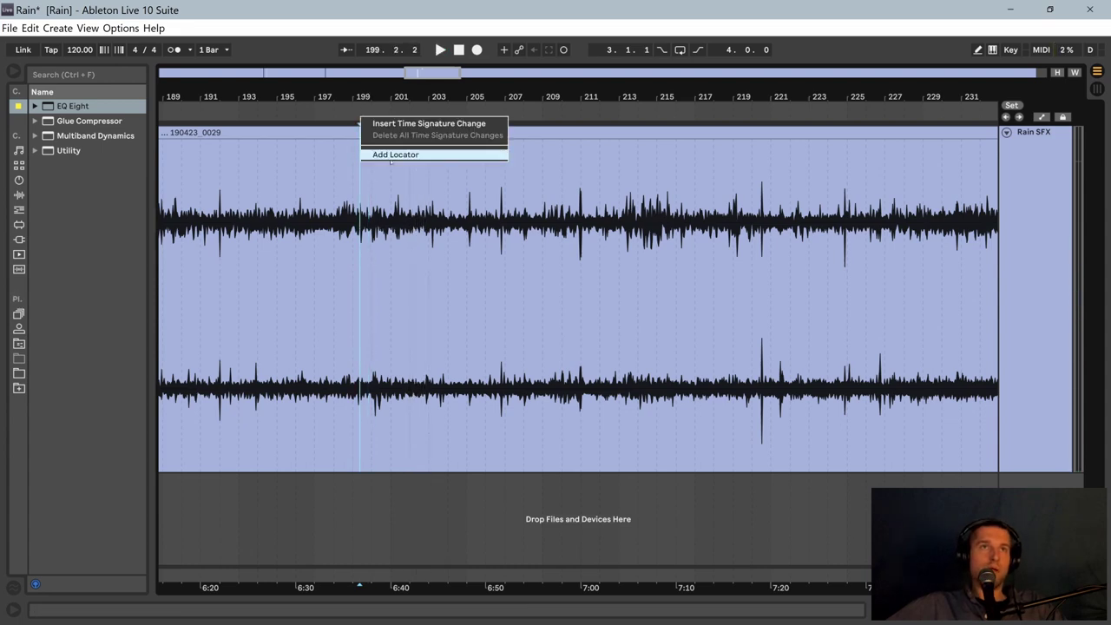
click(391, 154)
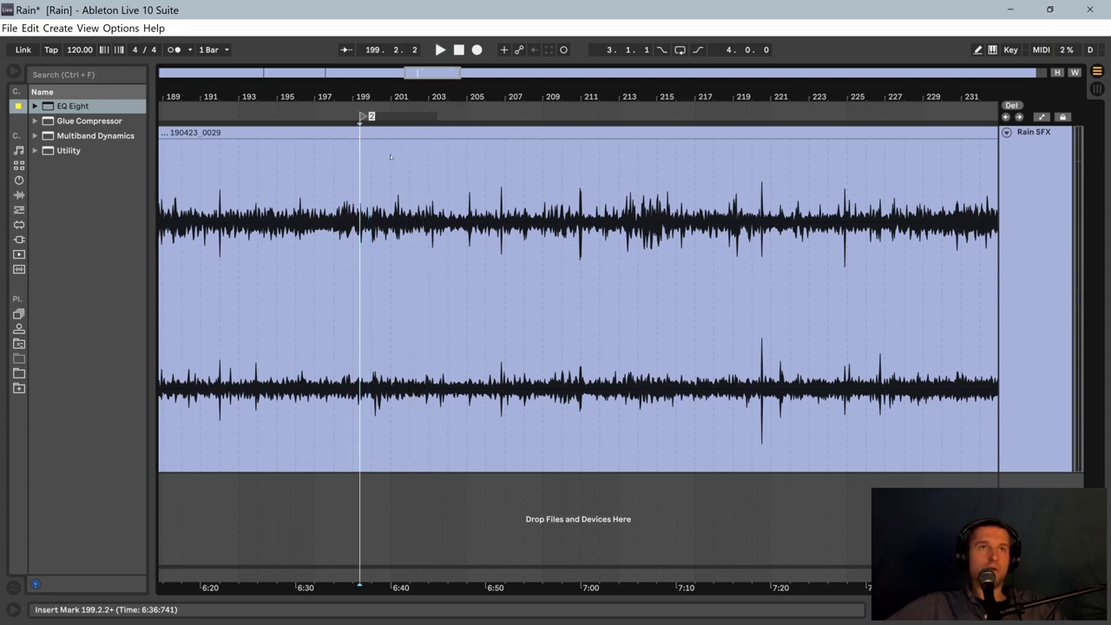
Step: Audition the rain clip at bars 213, 216 and 219 and continue listening to about bar 225
click(630, 249)
key(space)
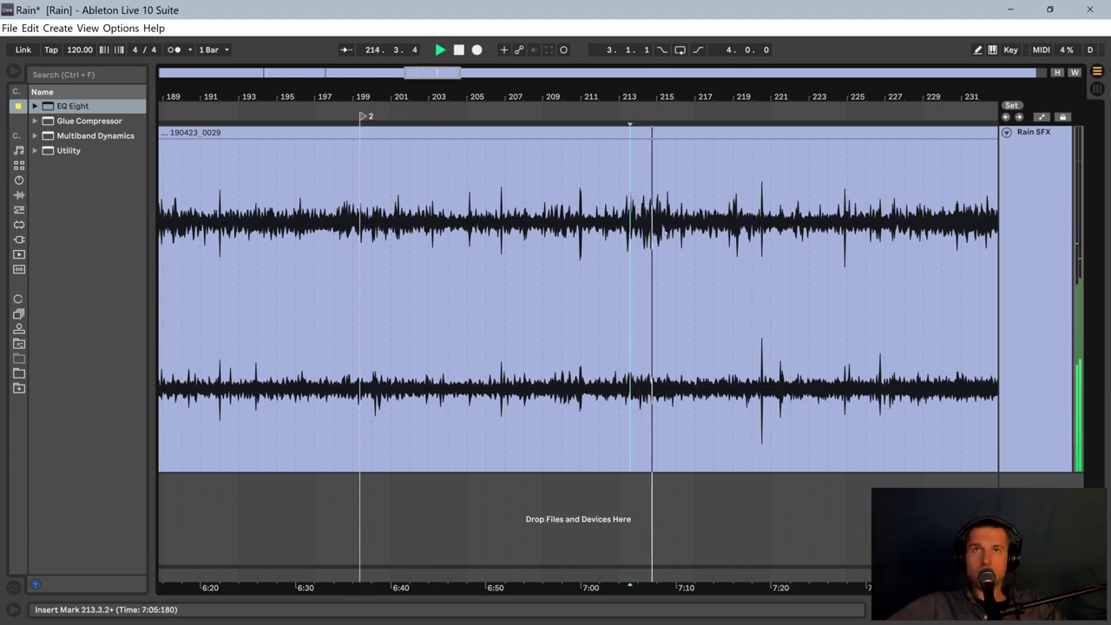
click(682, 243)
click(749, 228)
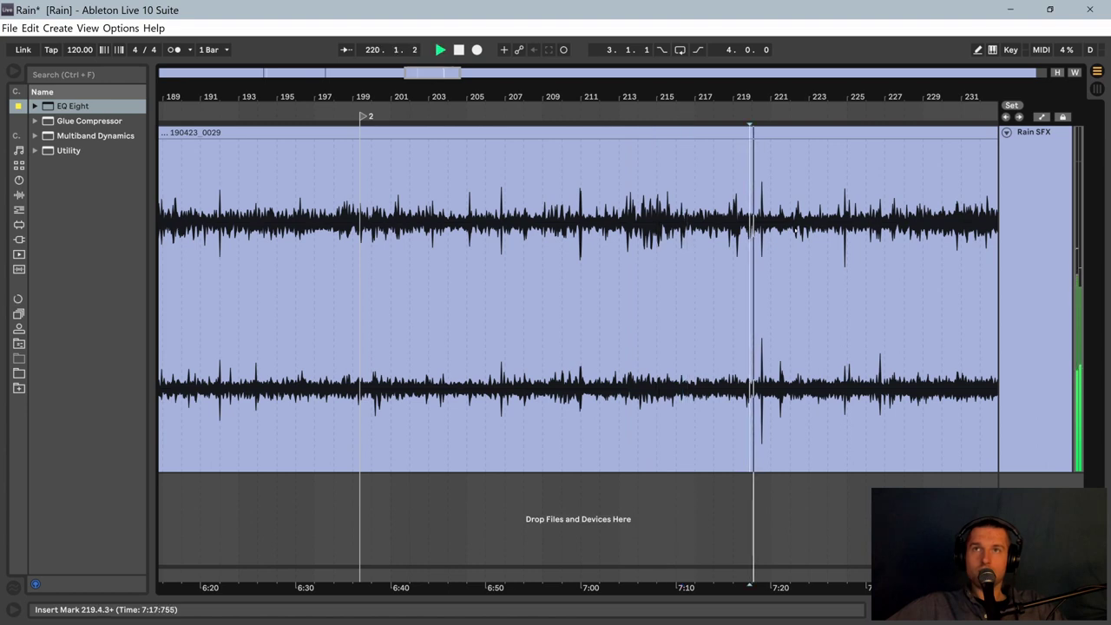
drag(804, 103, 643, 105)
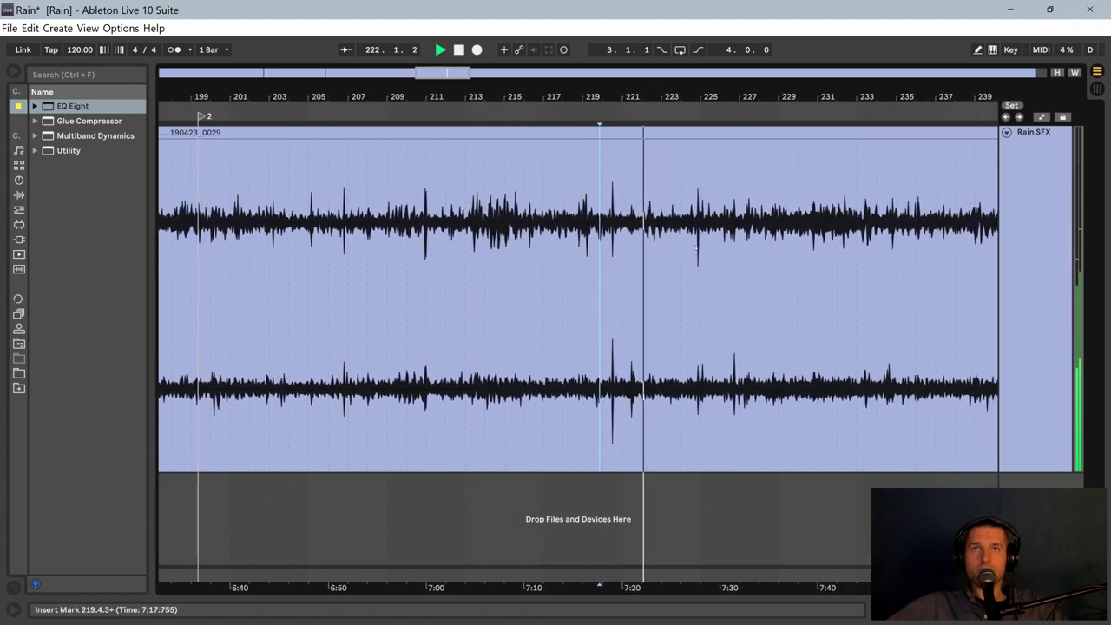
scroll(687, 247, down, 3)
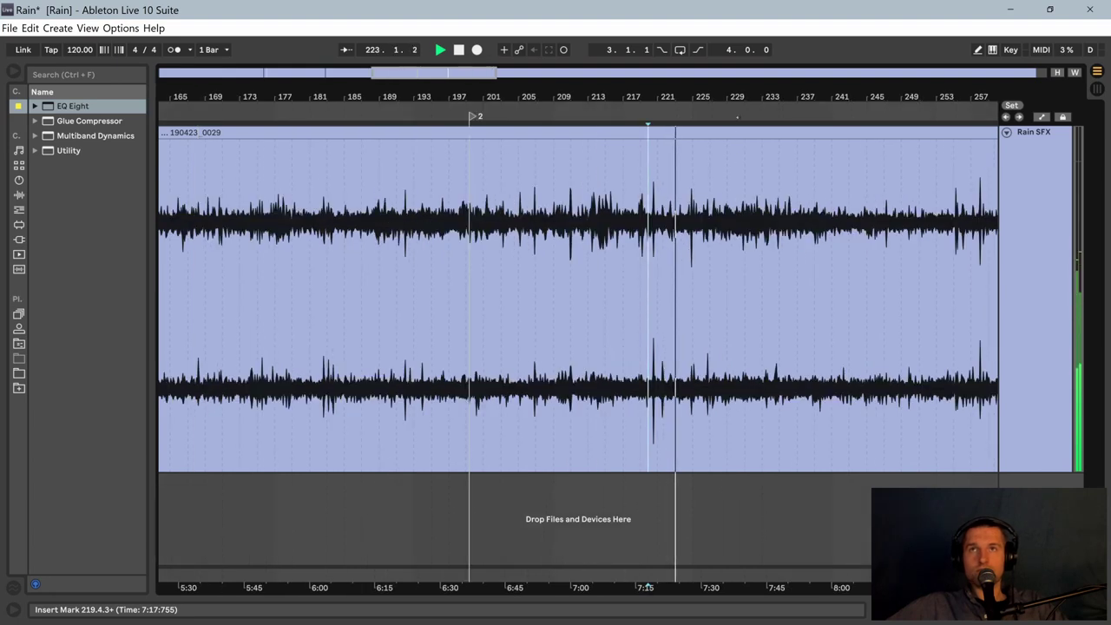
drag(717, 98, 596, 98)
scroll(619, 183, right, 5)
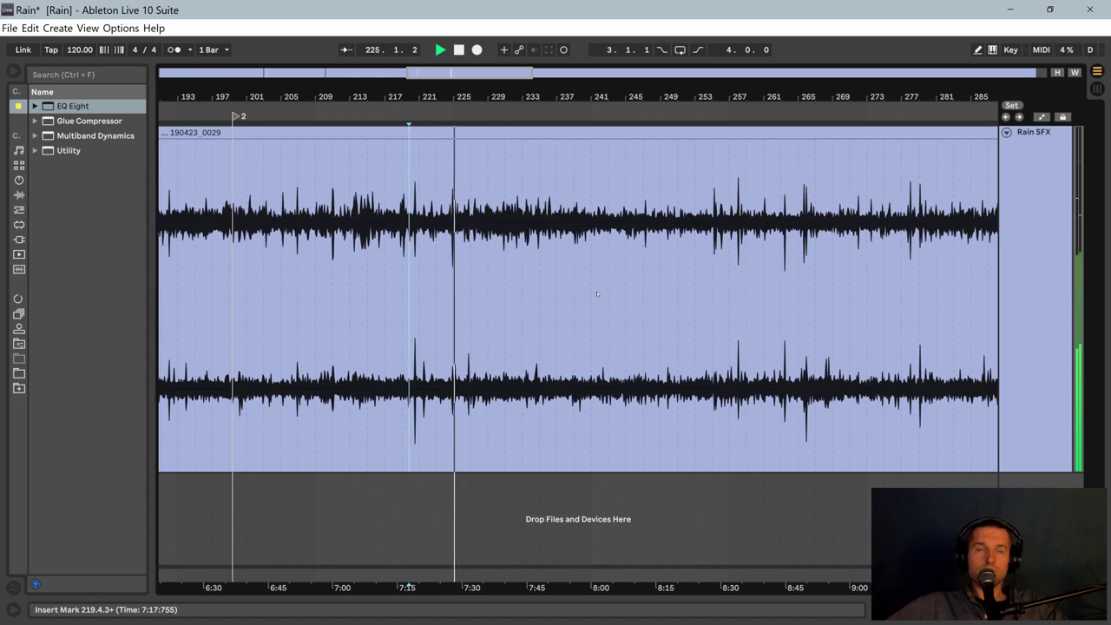
Step: Audition short snippets of the rain clip between bars 243 and 265
click(608, 224)
key(space)
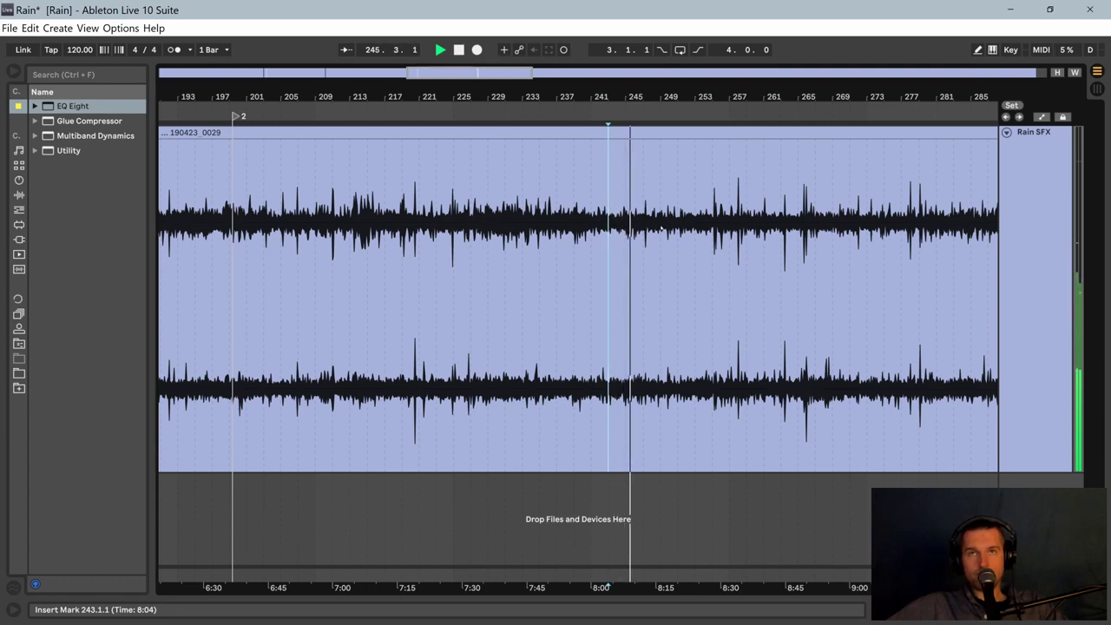
click(661, 229)
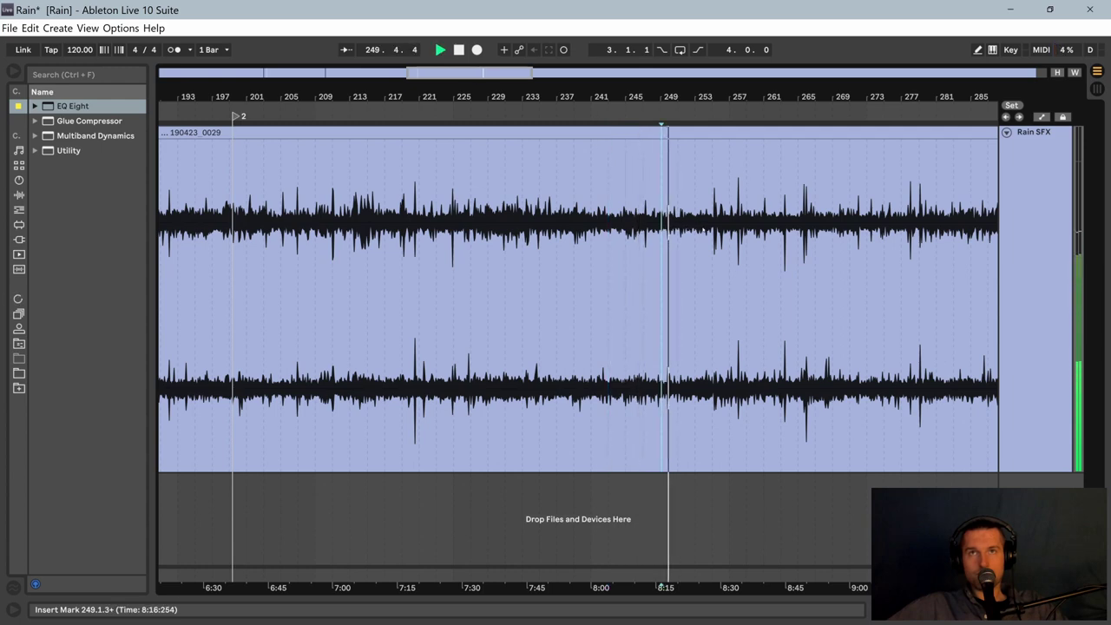
click(705, 230)
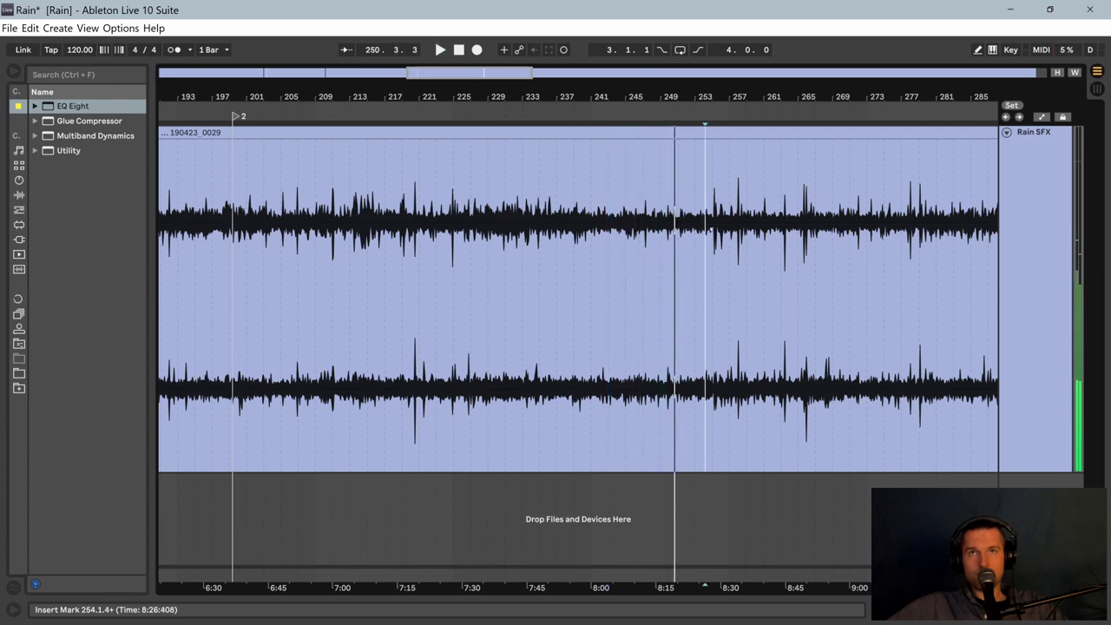
click(729, 228)
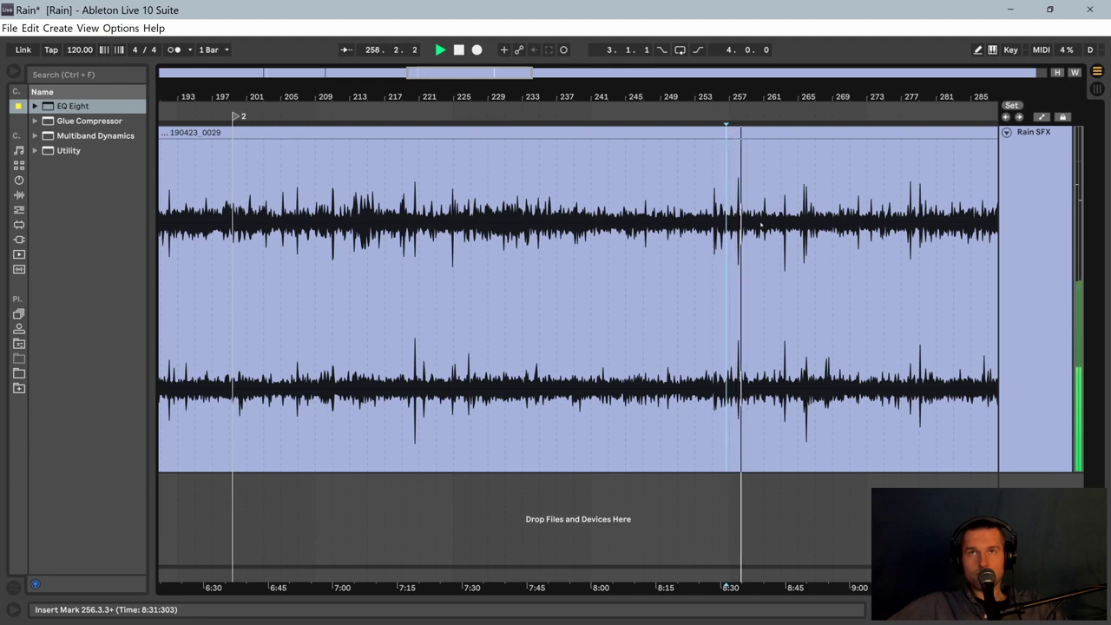
click(773, 230)
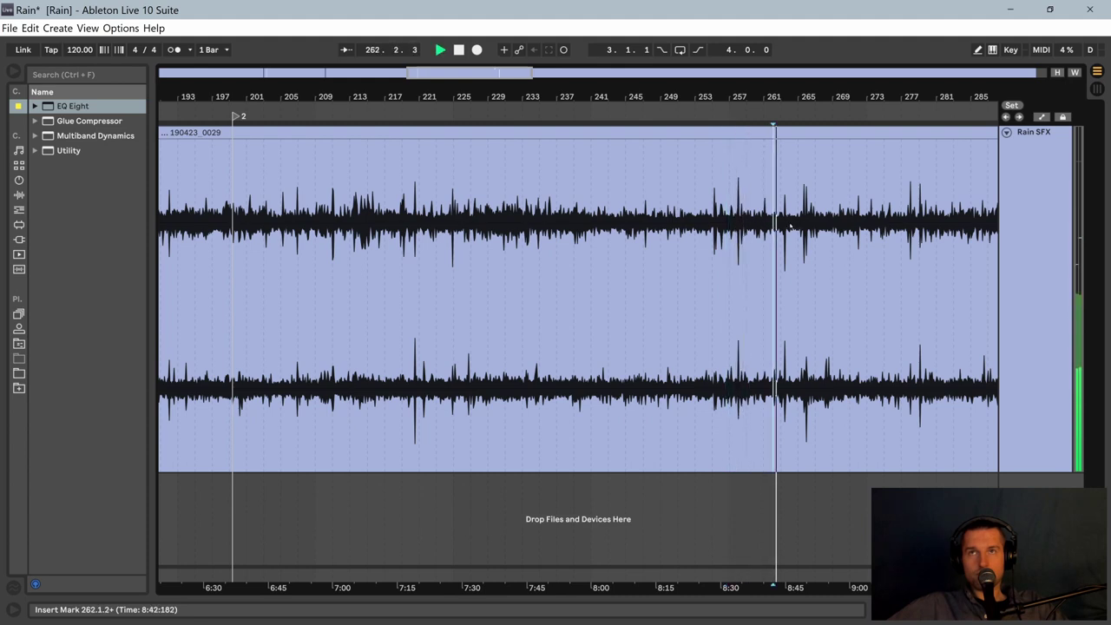
click(790, 226)
click(803, 225)
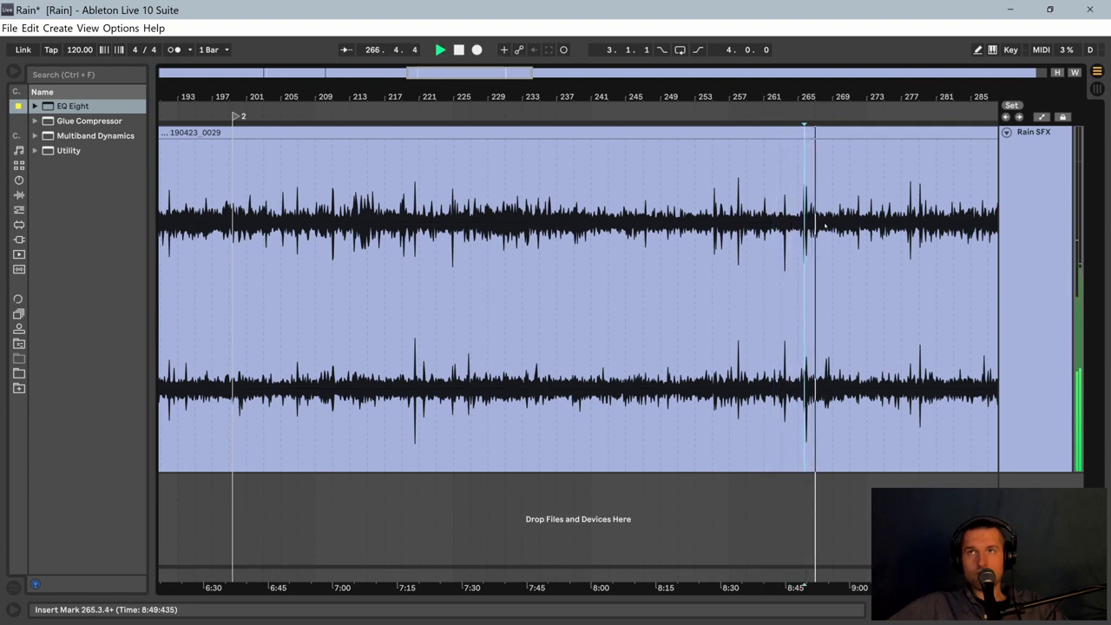
Step: Audition the spikes between bars 277 and 279 and show the track's device chain with EQ Eight
click(904, 223)
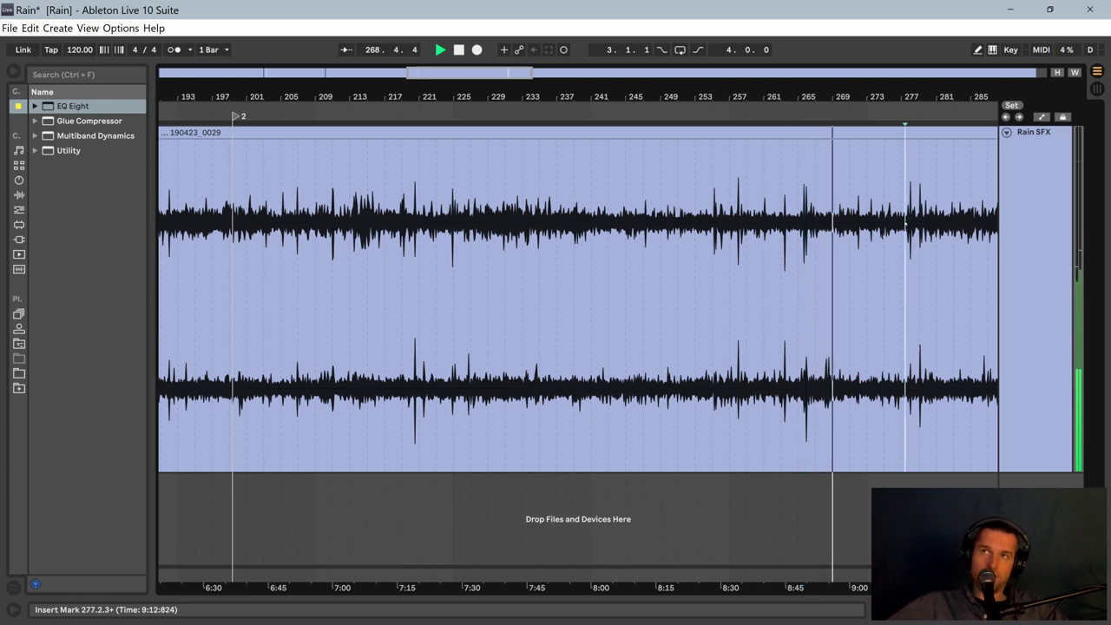
key(space)
key(space)
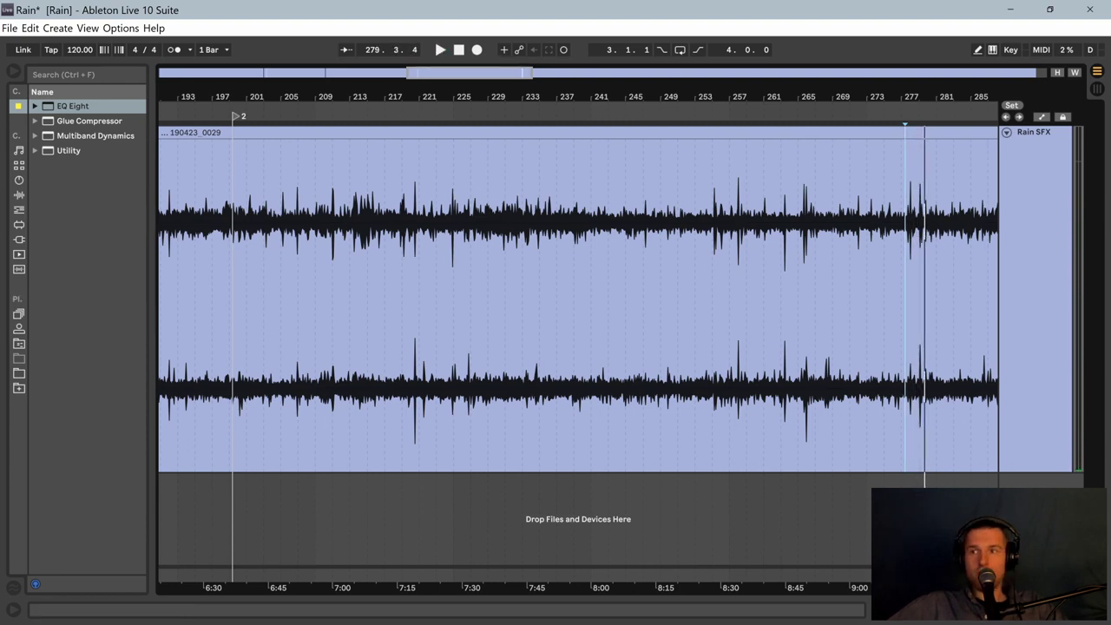
key(ctrl+alt+l)
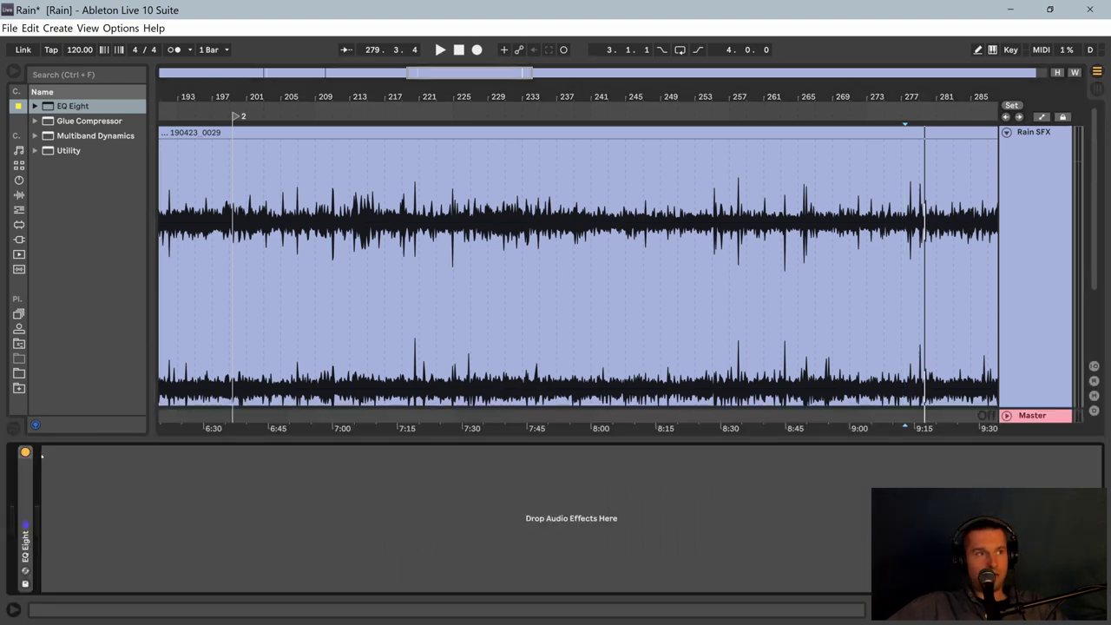
key(space)
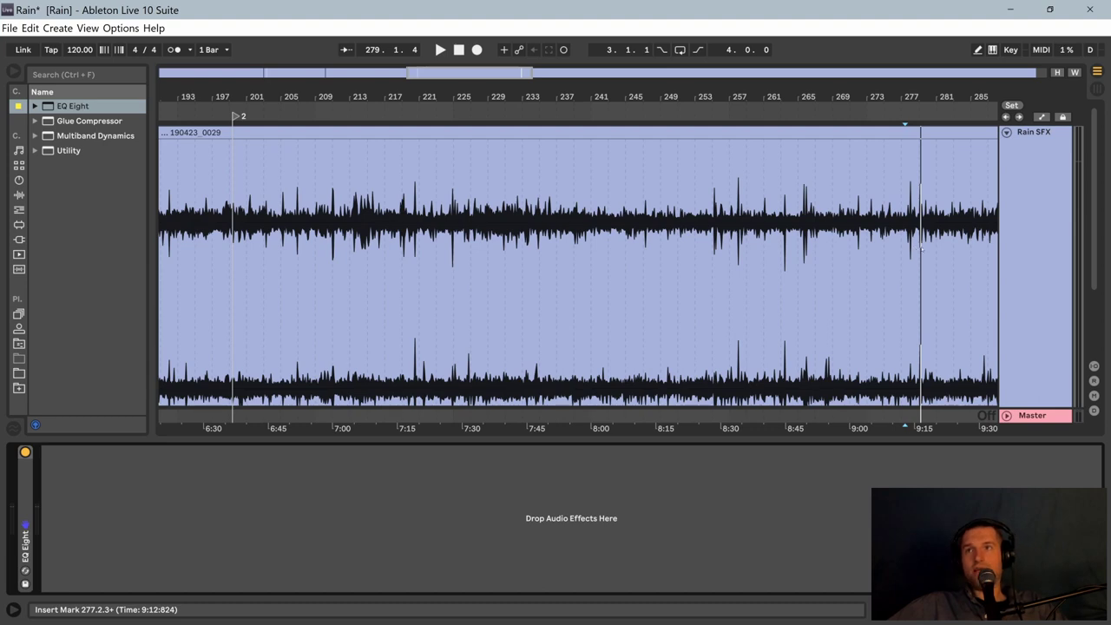
Step: Delete the rain audio from 199.1.1 to 279.2.2 and move the following clip back to start at 197.3.1
drag(921, 249, 237, 322)
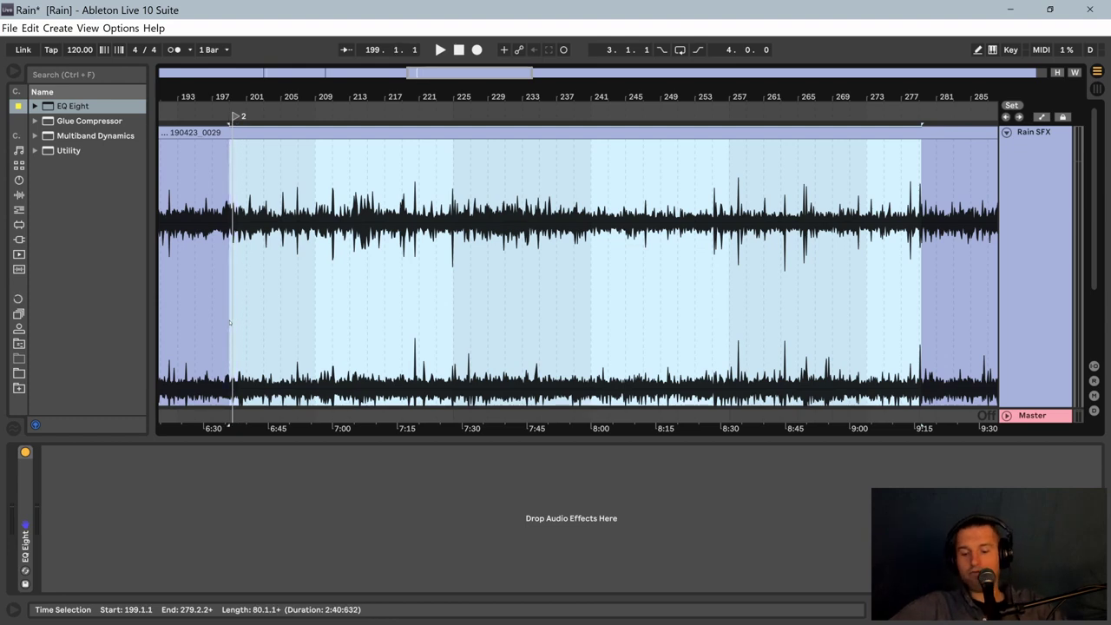
key(Delete)
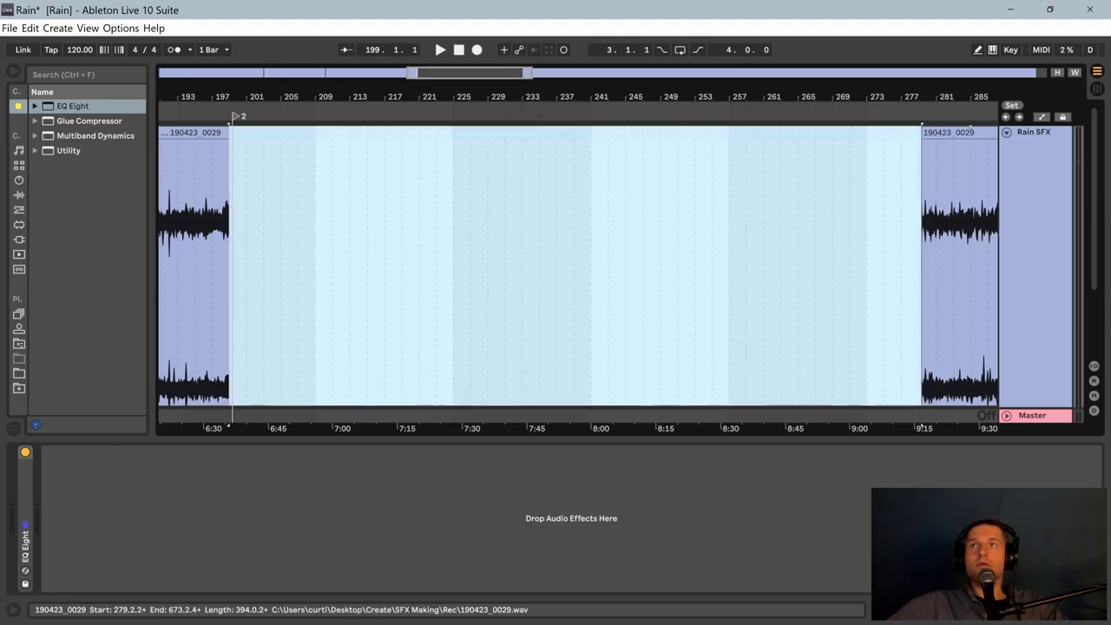
drag(932, 144, 269, 265)
drag(222, 92, 605, 339)
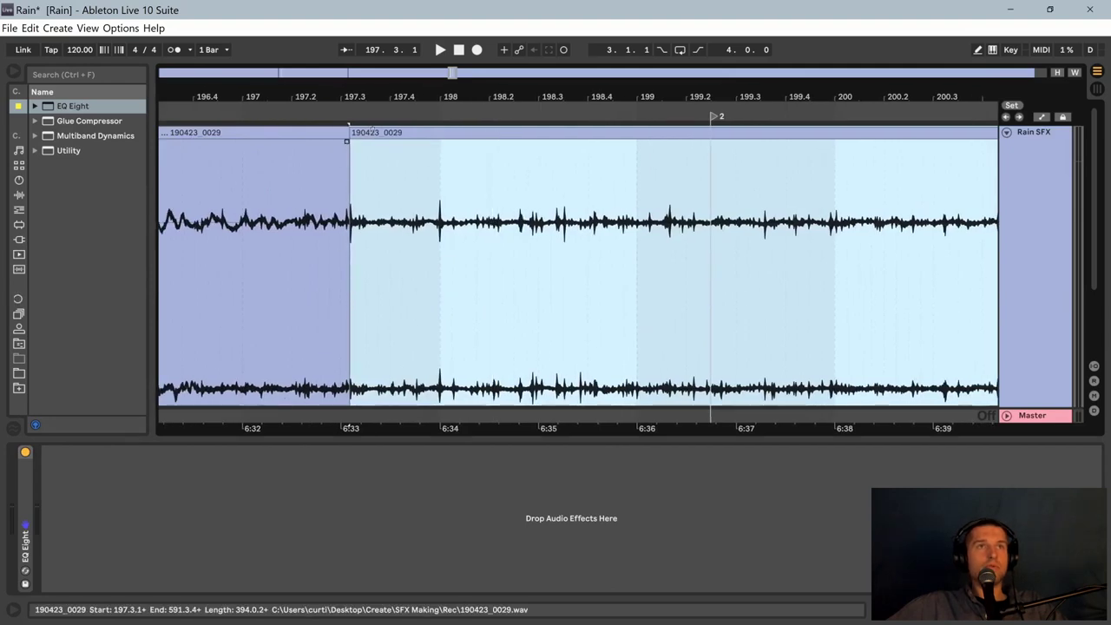
Step: Move the clip's start to 197.2.3, crossfade it with the preceding clip until about 198.2, and play the joint
drag(493, 132, 460, 133)
drag(315, 142, 477, 273)
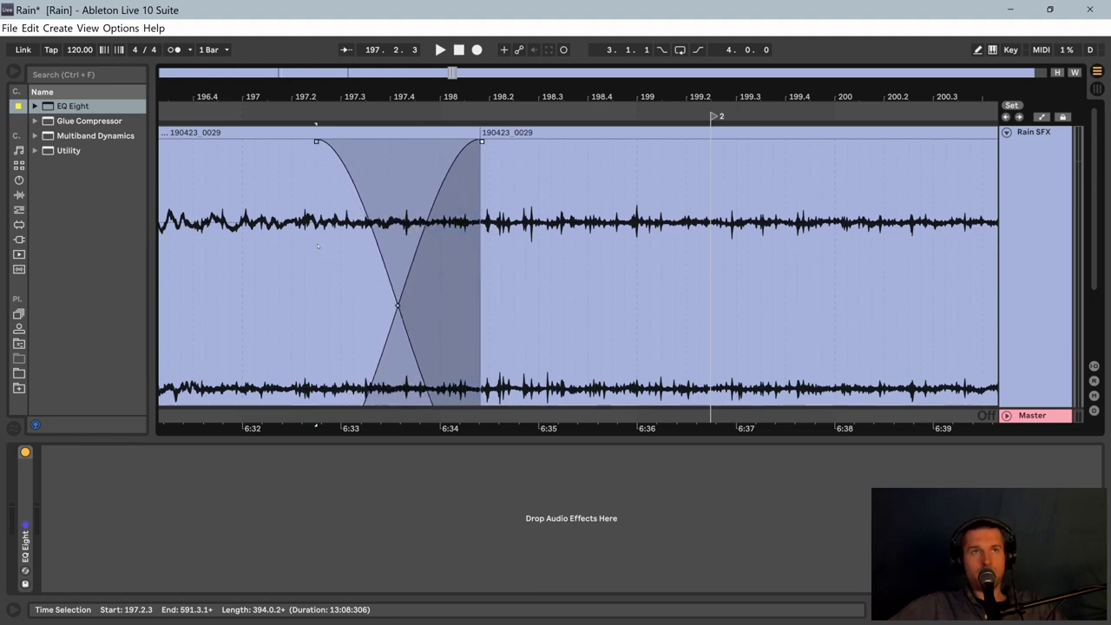
click(317, 247)
key(space)
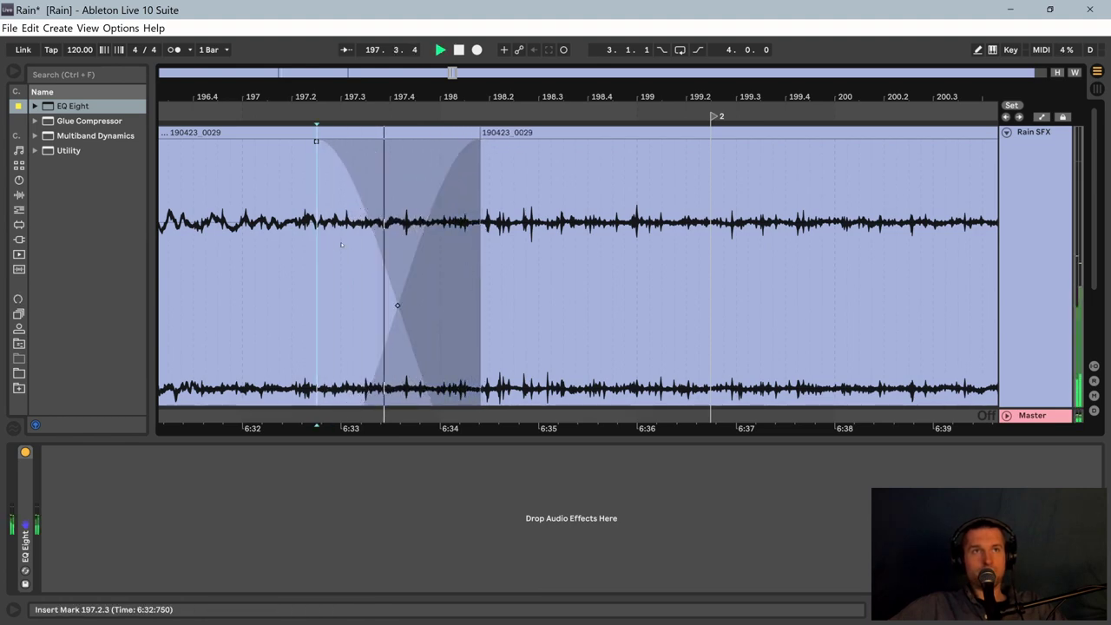
key(space)
Step: Audition short snippets of the rain after the third crossfade, from about bar 200 to bar 207
key(minus)
key(minus)
key(minus)
key(minus)
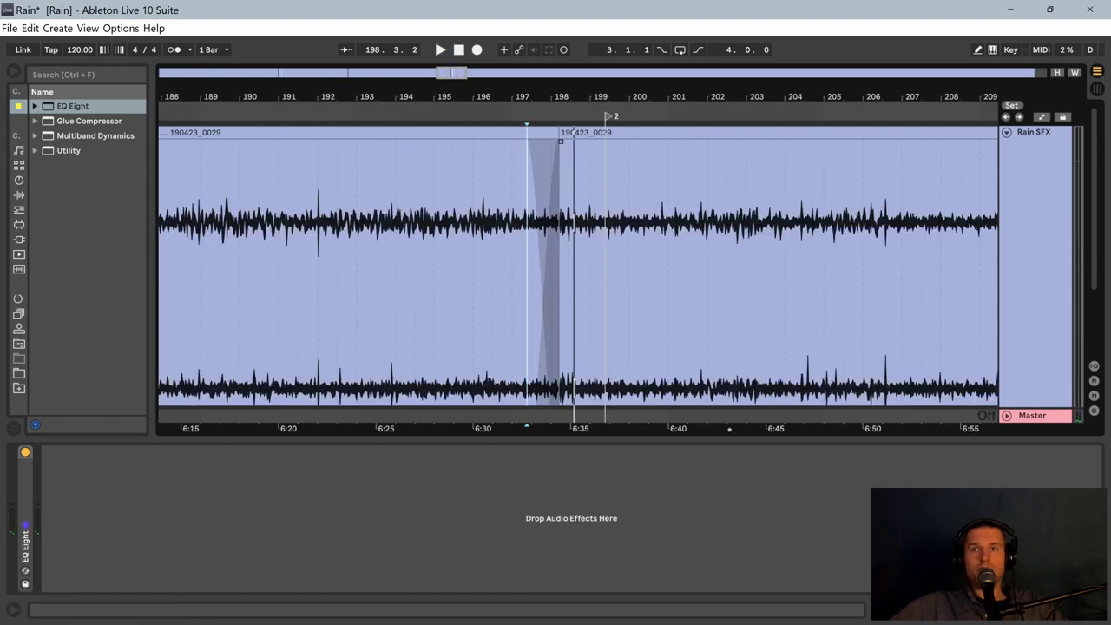
click(721, 447)
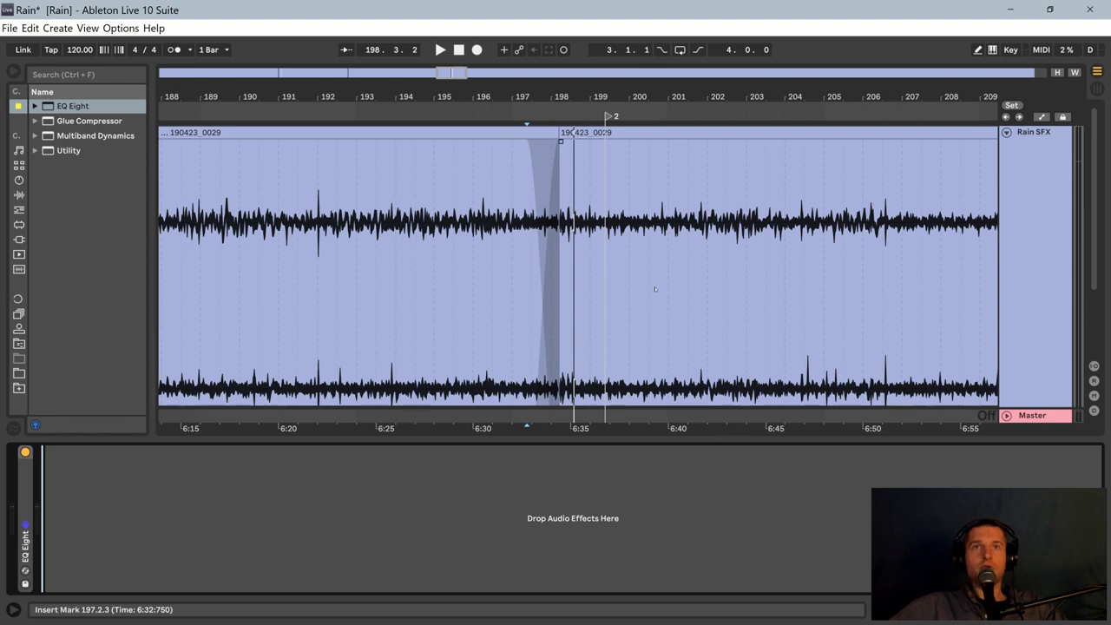
click(656, 290)
key(space)
click(733, 236)
click(790, 237)
key(space)
key(space)
click(841, 240)
key(space)
key(space)
click(887, 244)
key(space)
key(space)
click(924, 239)
key(space)
key(space)
scroll(709, 153, down, 3)
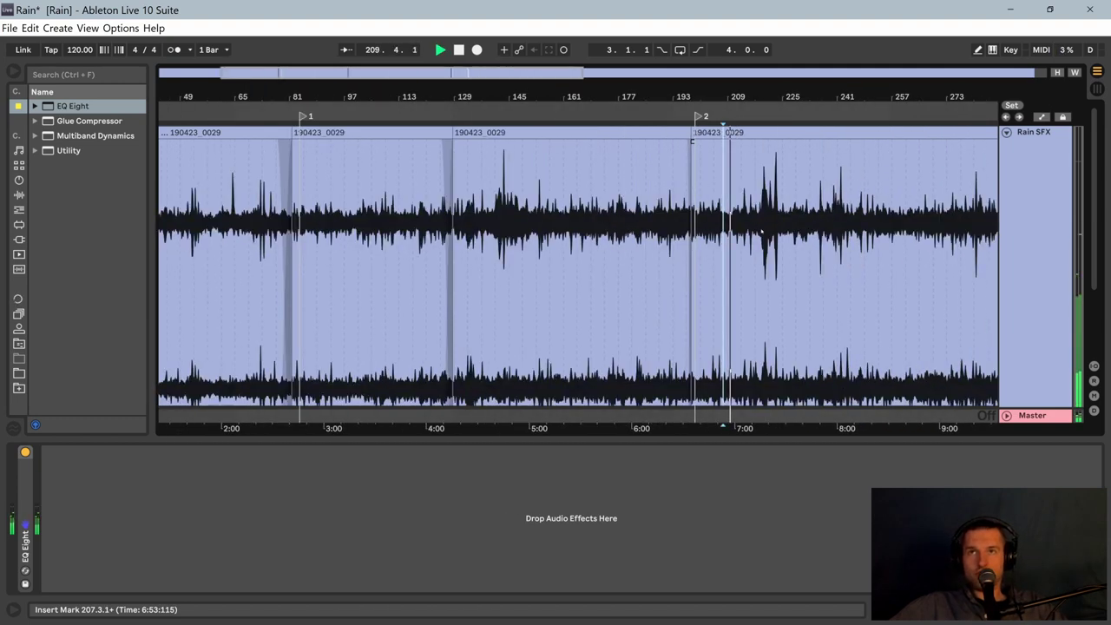
Step: Audition the loud peaks from about bar 218, bypassing EQ Eight and re-enabling it to compare
click(761, 232)
key(space)
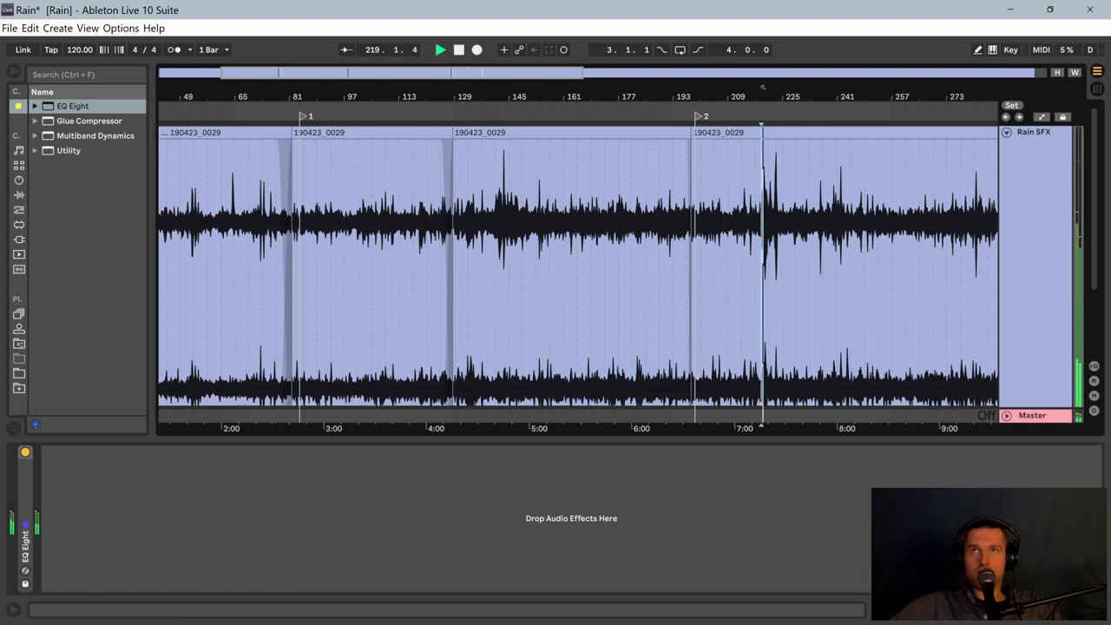
drag(763, 88, 572, 378)
click(25, 453)
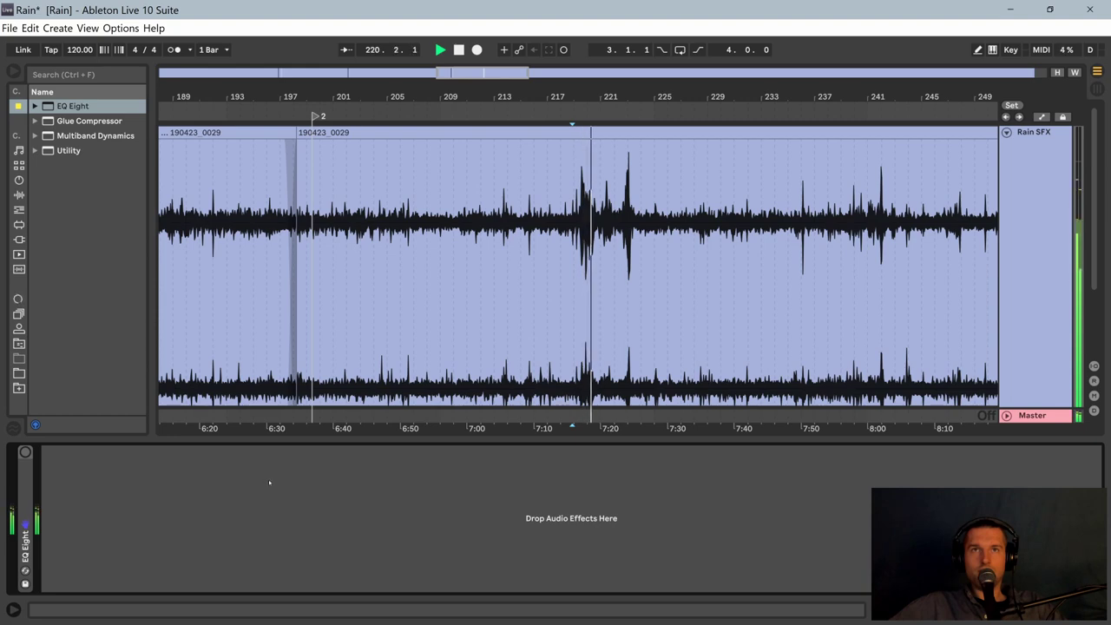
key(space)
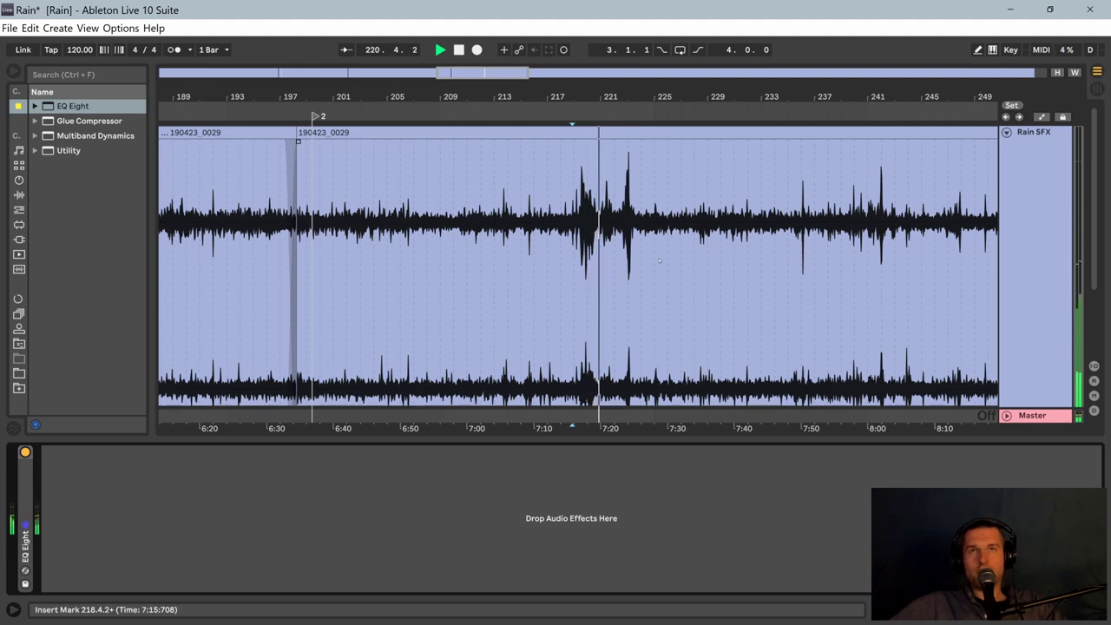
Step: Audition the rain clip at successive points from bar 222 to bar 242
click(627, 232)
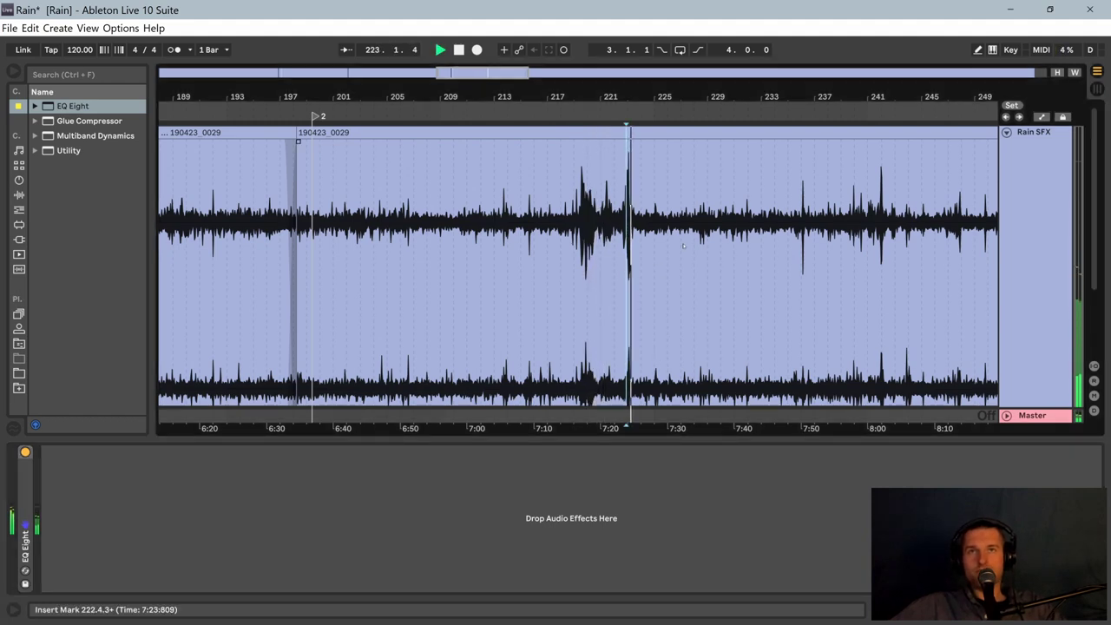
click(673, 230)
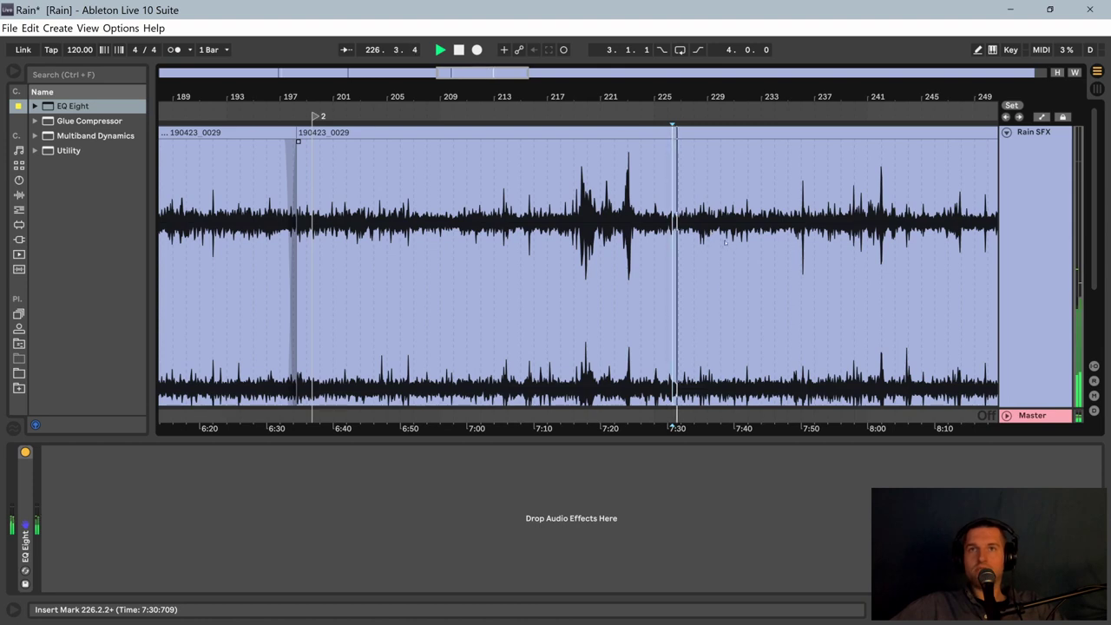
click(709, 231)
click(748, 229)
click(791, 231)
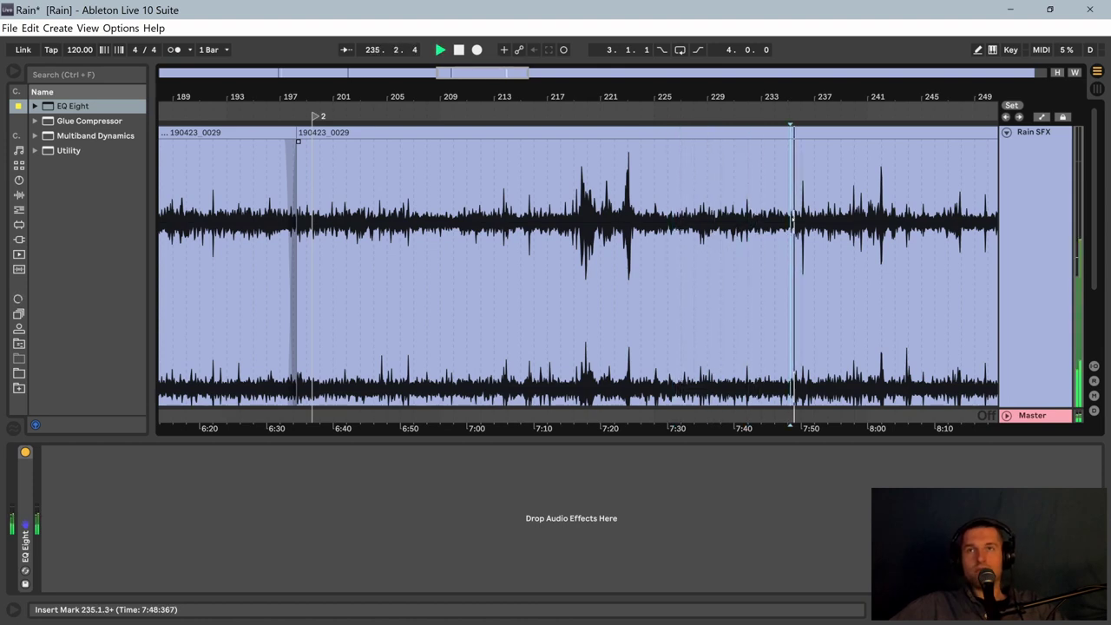
scroll(798, 236, down, 3)
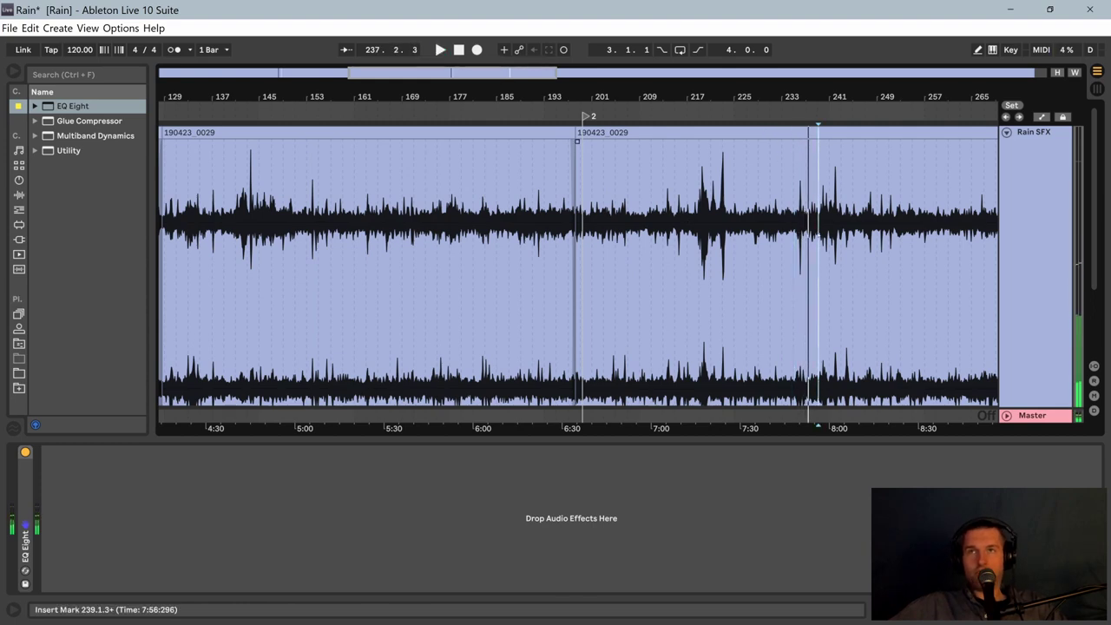
click(818, 231)
click(840, 235)
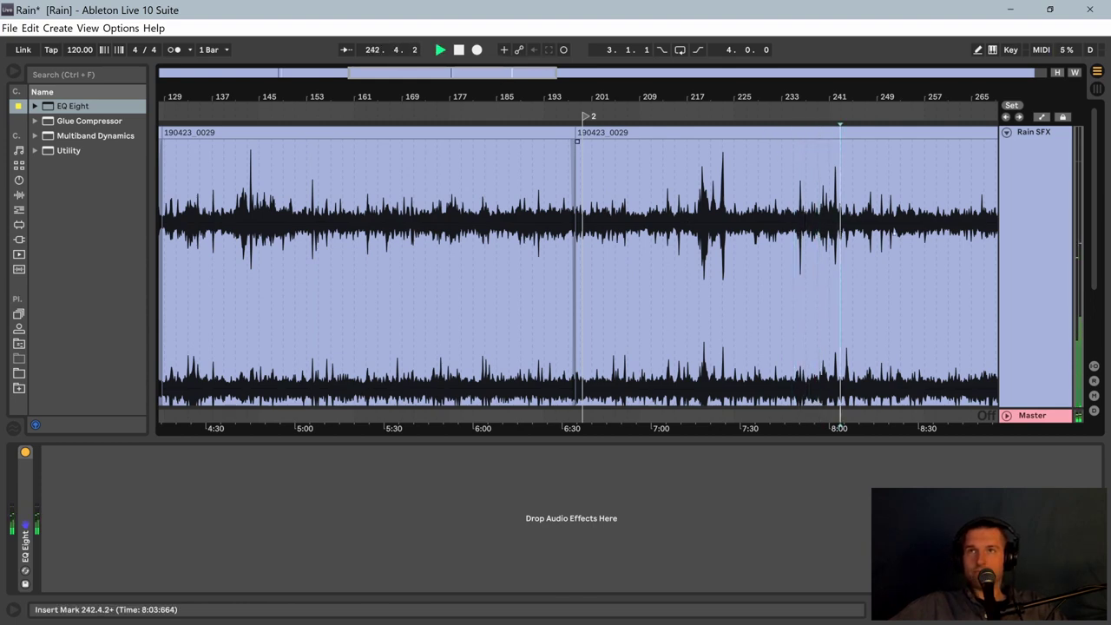
Step: Audition the rain clip in short snippets from about bar 248 to bar 276
click(872, 230)
key(space)
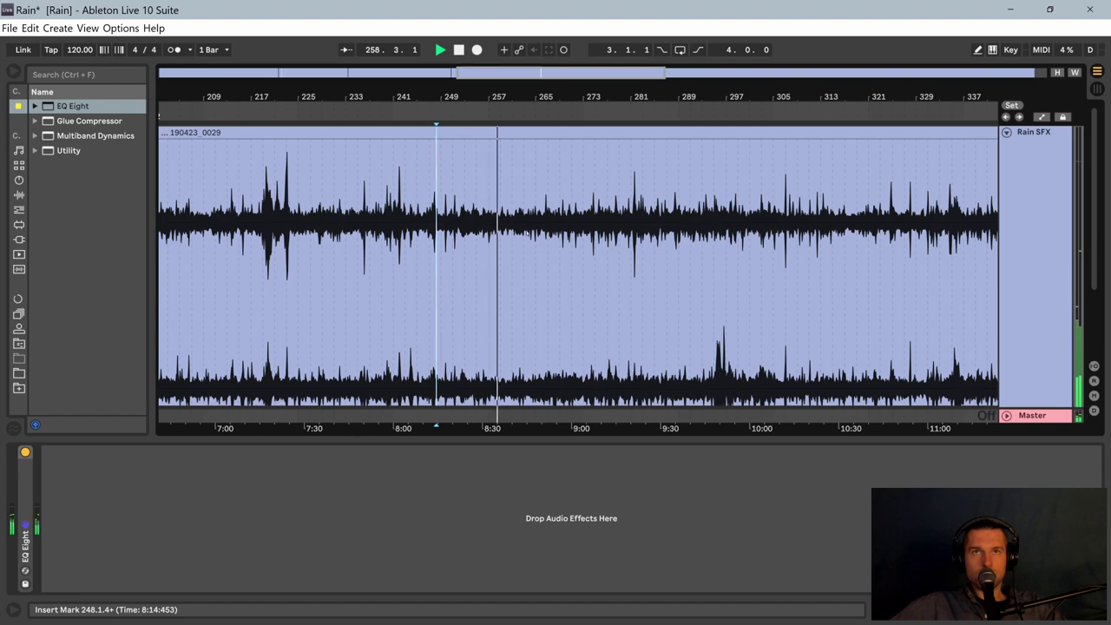
click(529, 233)
key(space)
key(space)
click(547, 231)
key(space)
key(space)
click(561, 232)
key(space)
key(space)
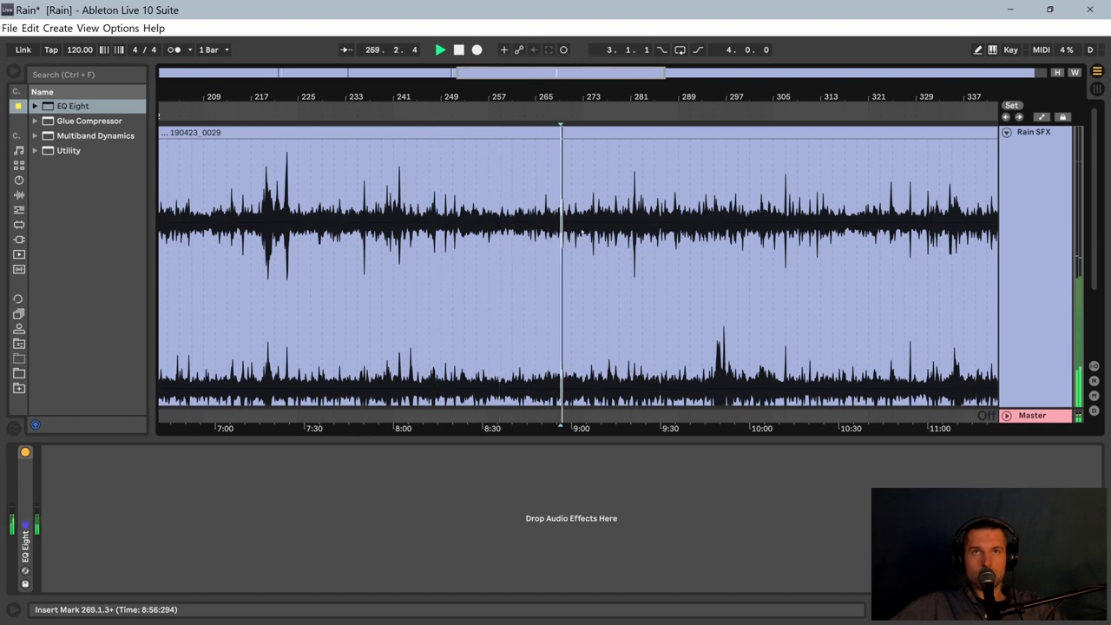
click(589, 232)
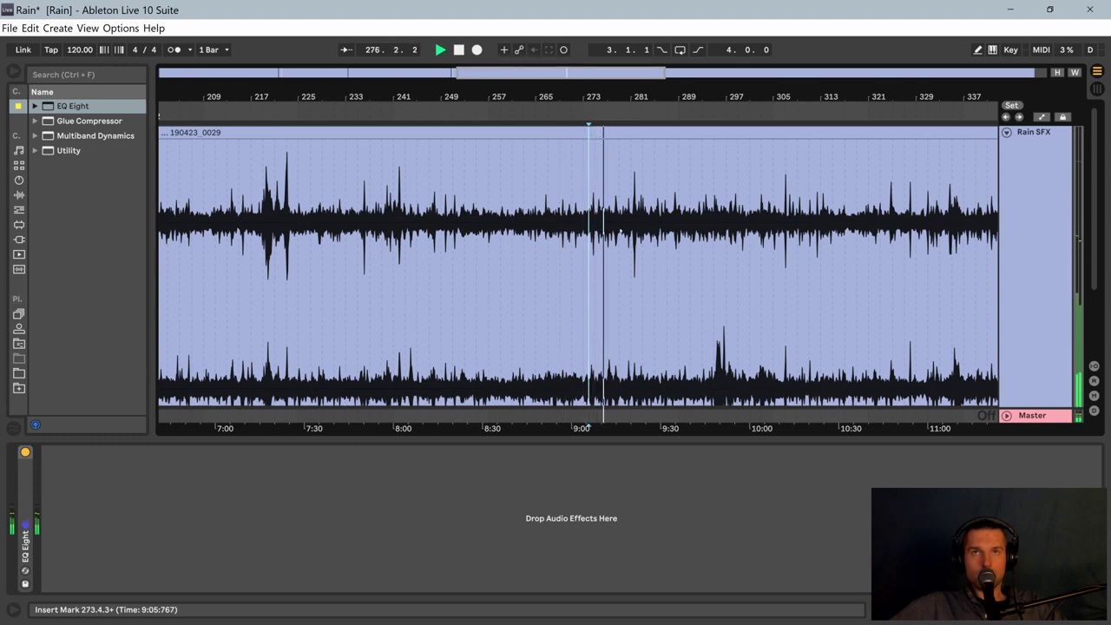
key(space)
Step: Audition the rain from about bar 280 to the peaks in the lower channel at bar 295
click(637, 230)
click(628, 229)
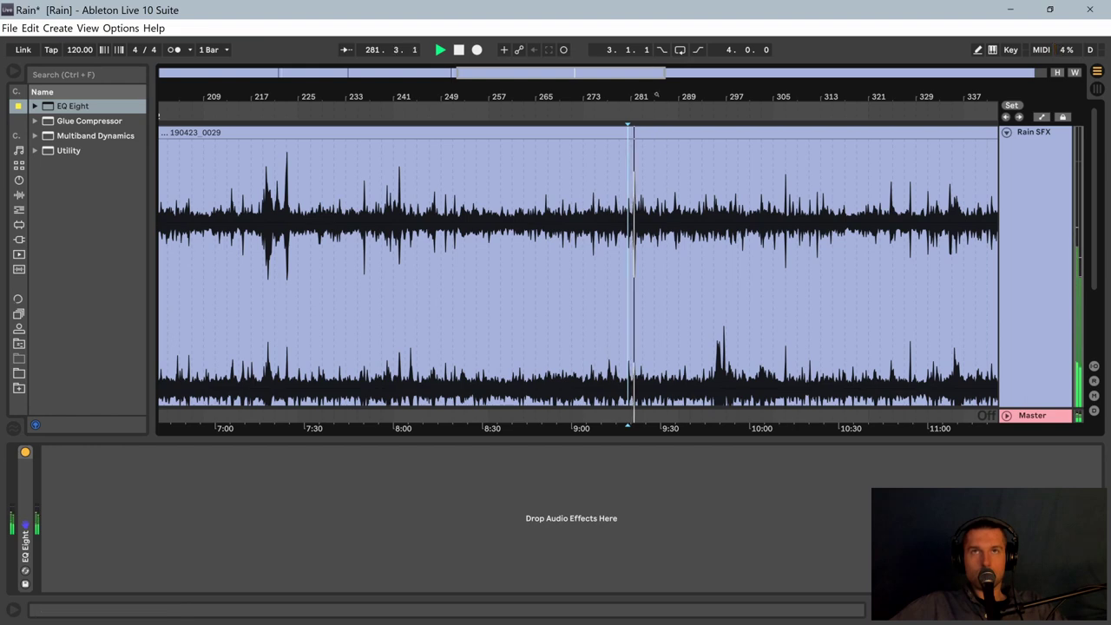
drag(655, 95, 624, 157)
scroll(625, 157, up, 2)
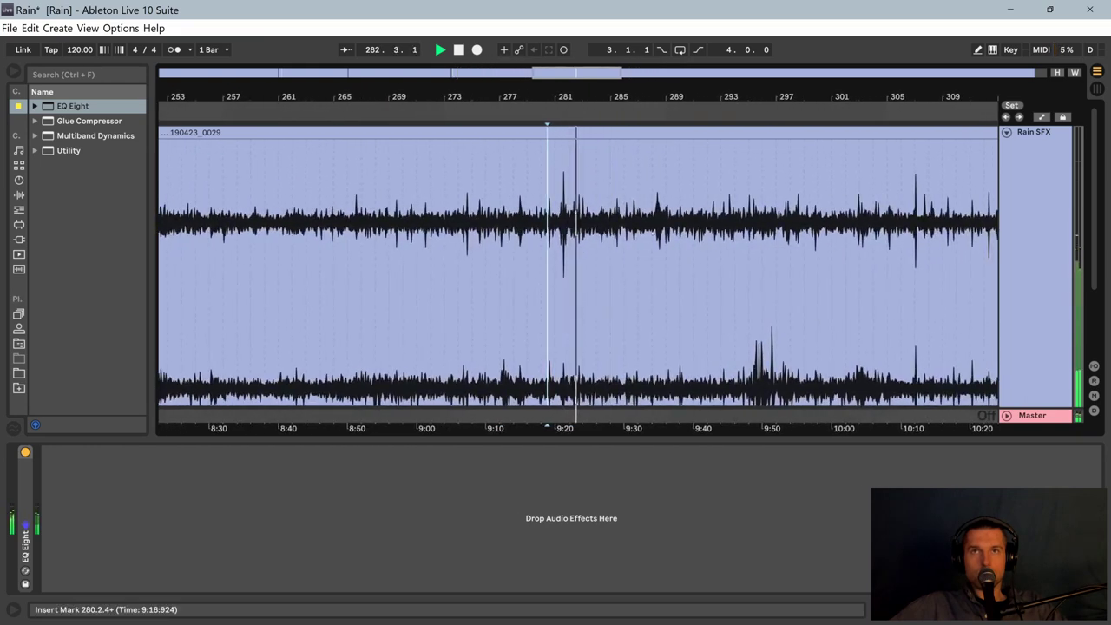
click(650, 232)
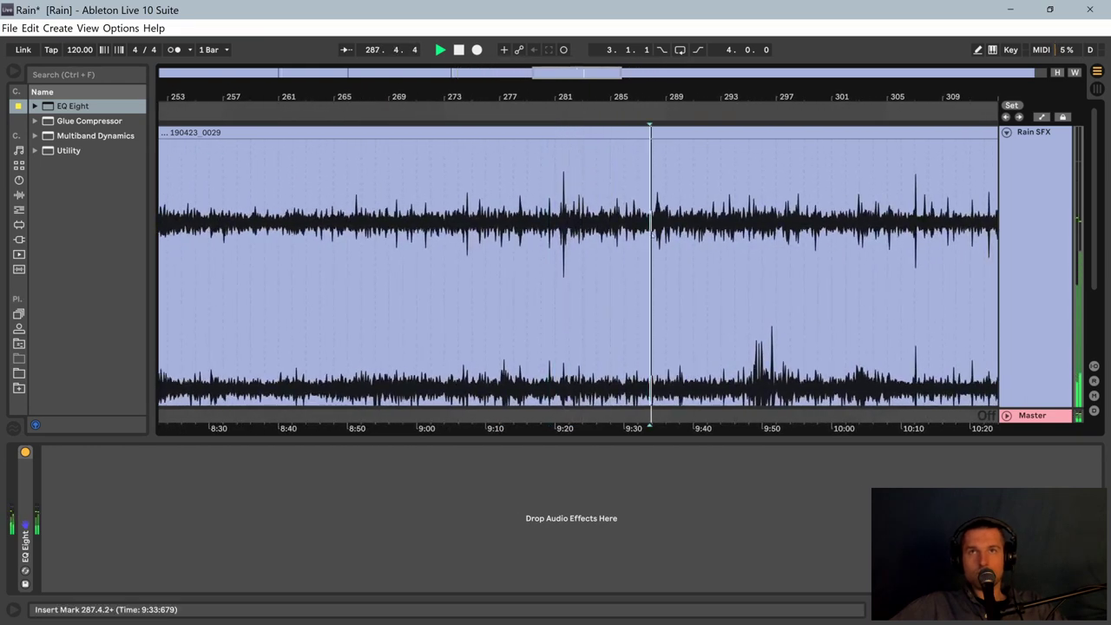
click(708, 226)
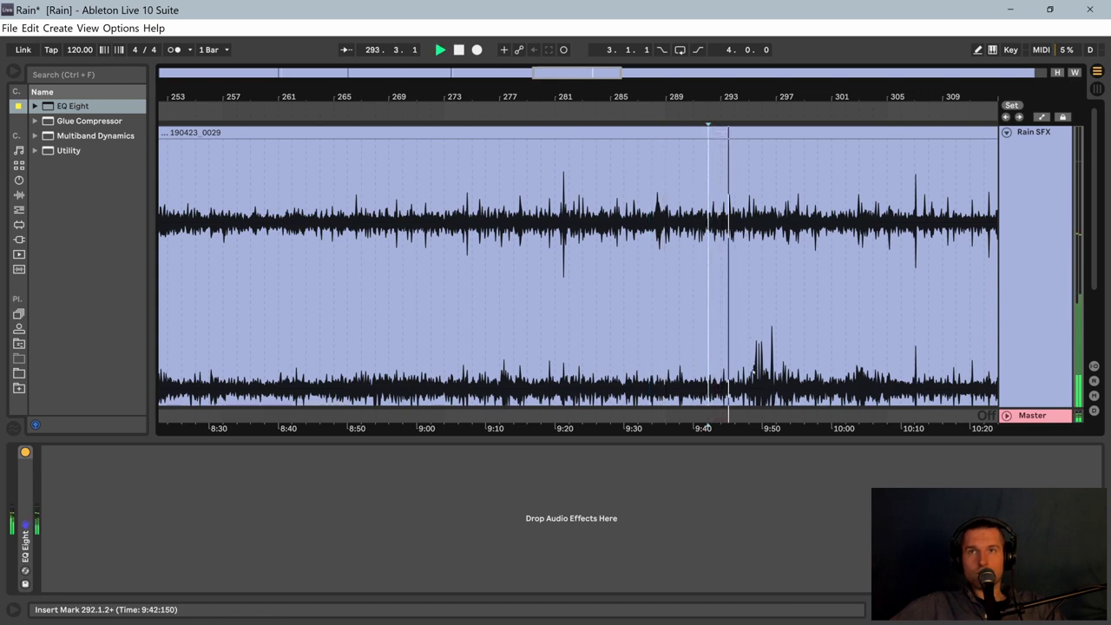
click(754, 372)
key(space)
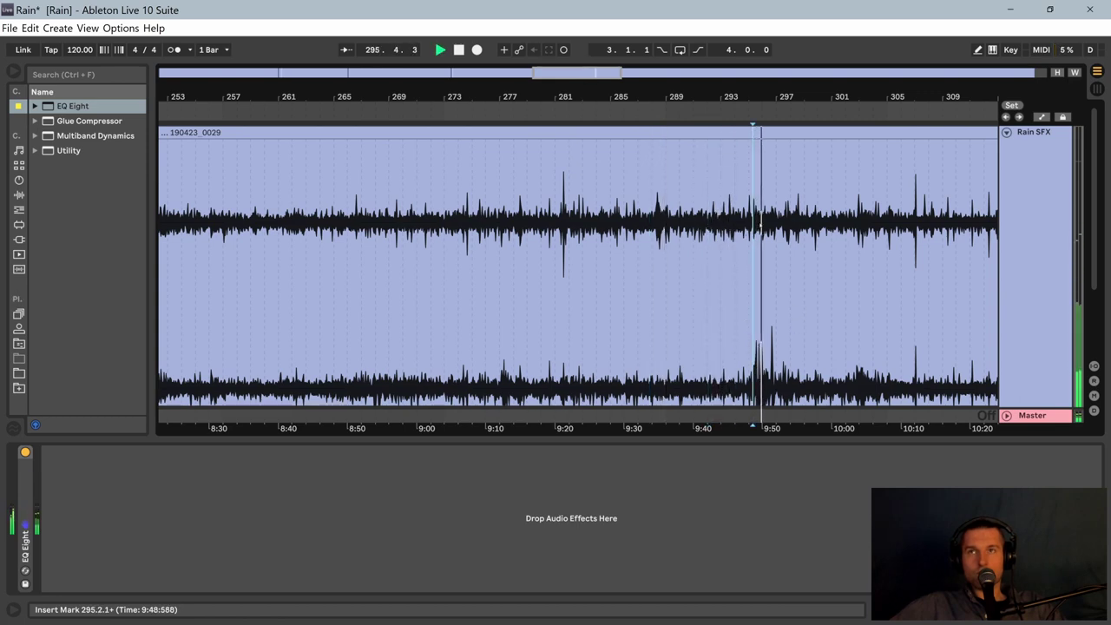
Step: Listen past the bar 295 peaks and audition the rain from 301.3 and 302.3
drag(797, 92, 563, 86)
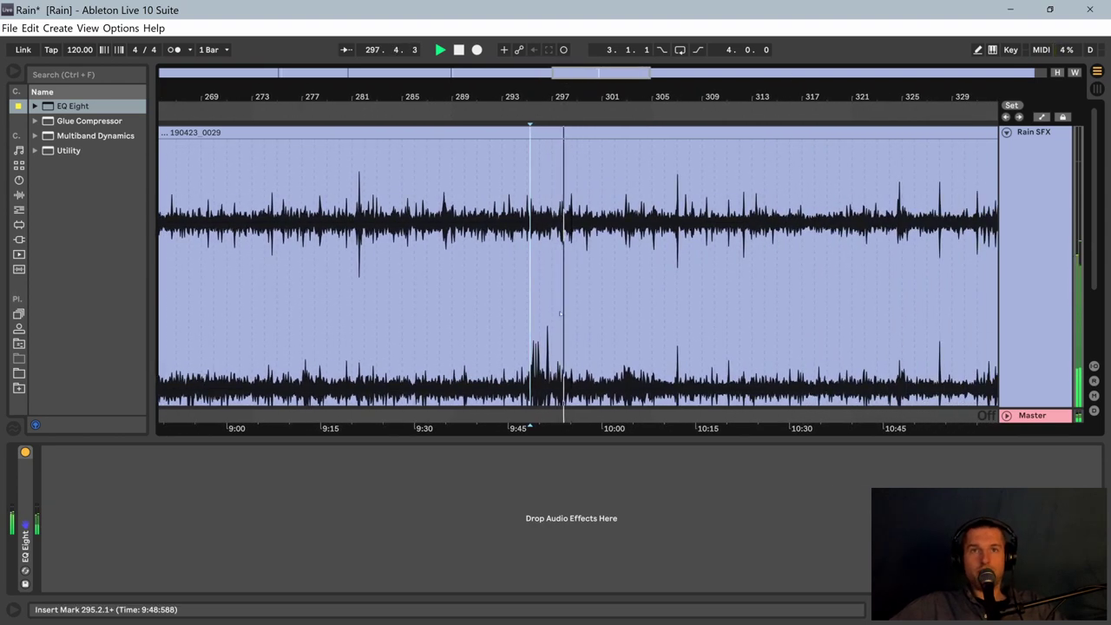
scroll(561, 320, down, 1)
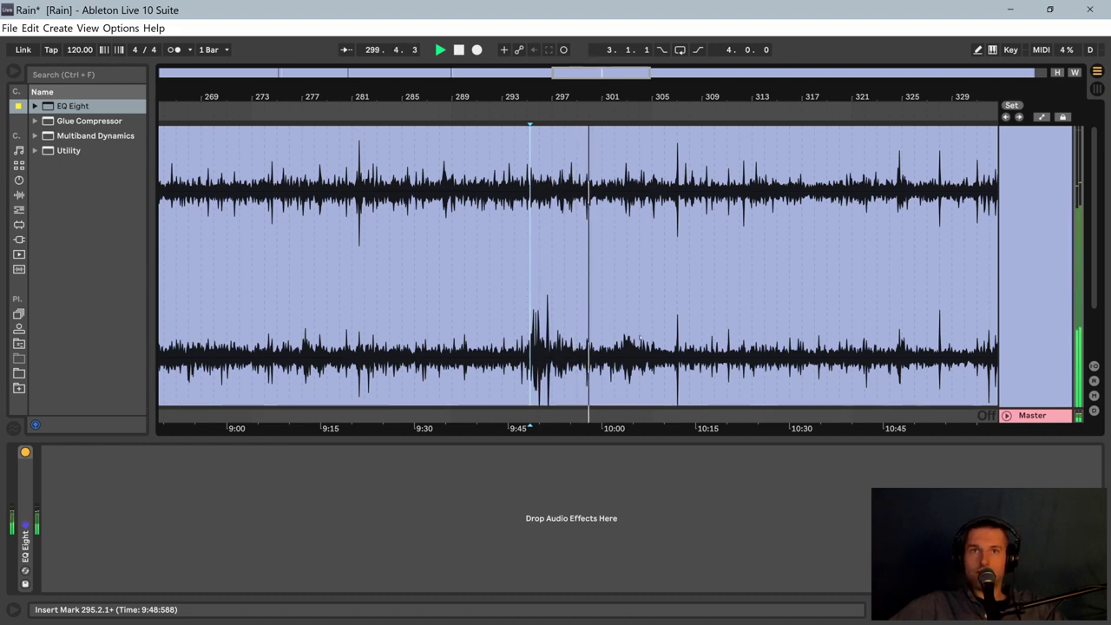
click(611, 359)
key(space)
key(space)
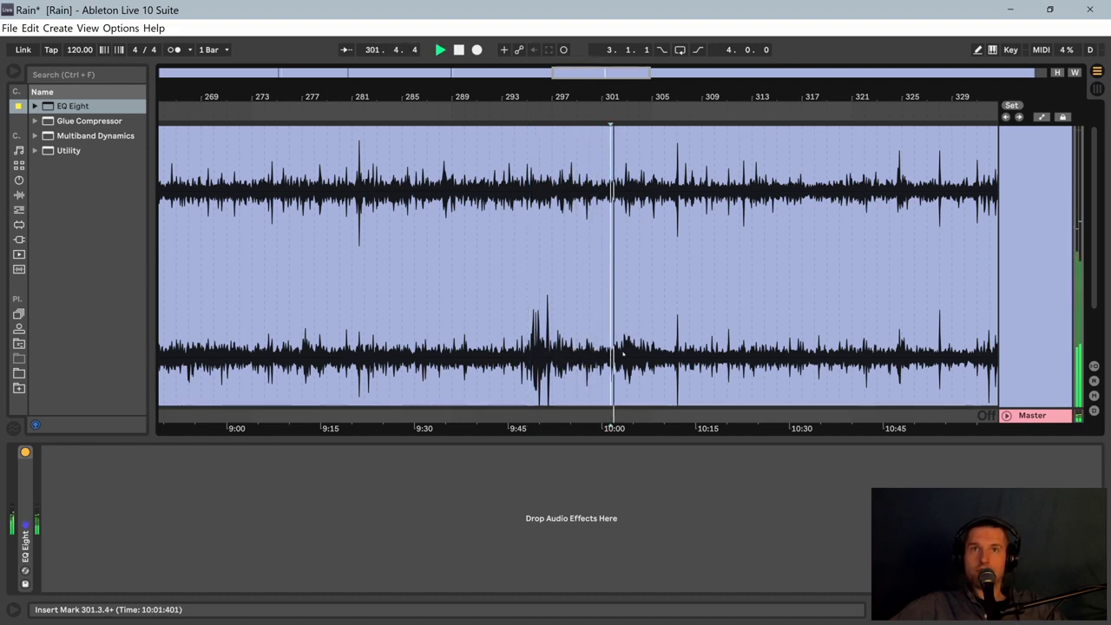
click(621, 354)
key(space)
key(space)
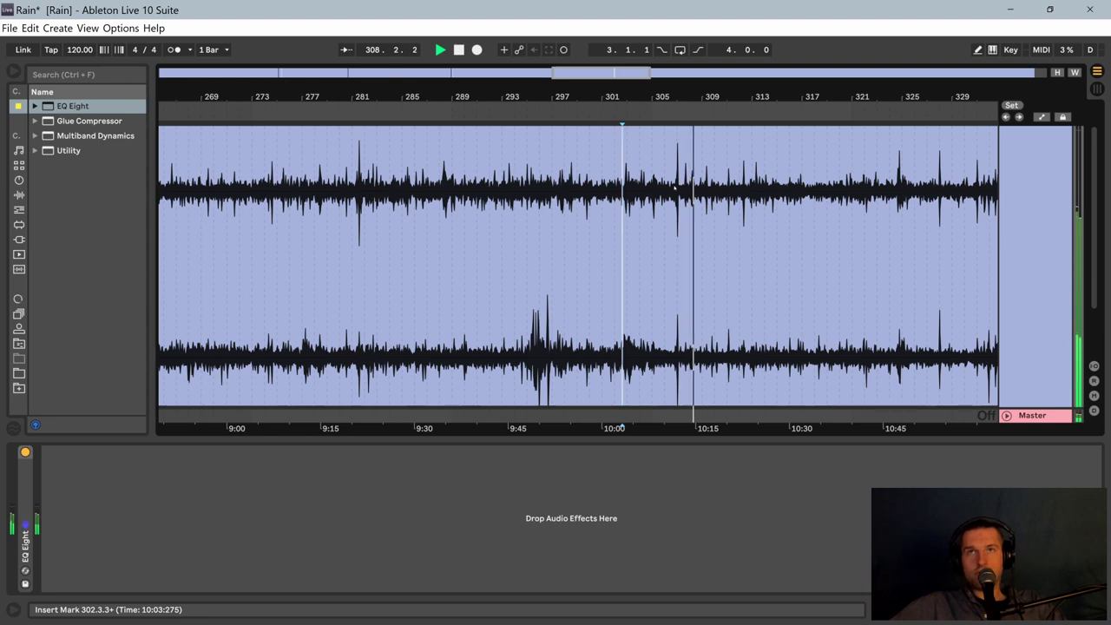
Step: Replay the loud peak from 306.4, toggling EQ Eight to compare the sound
click(674, 217)
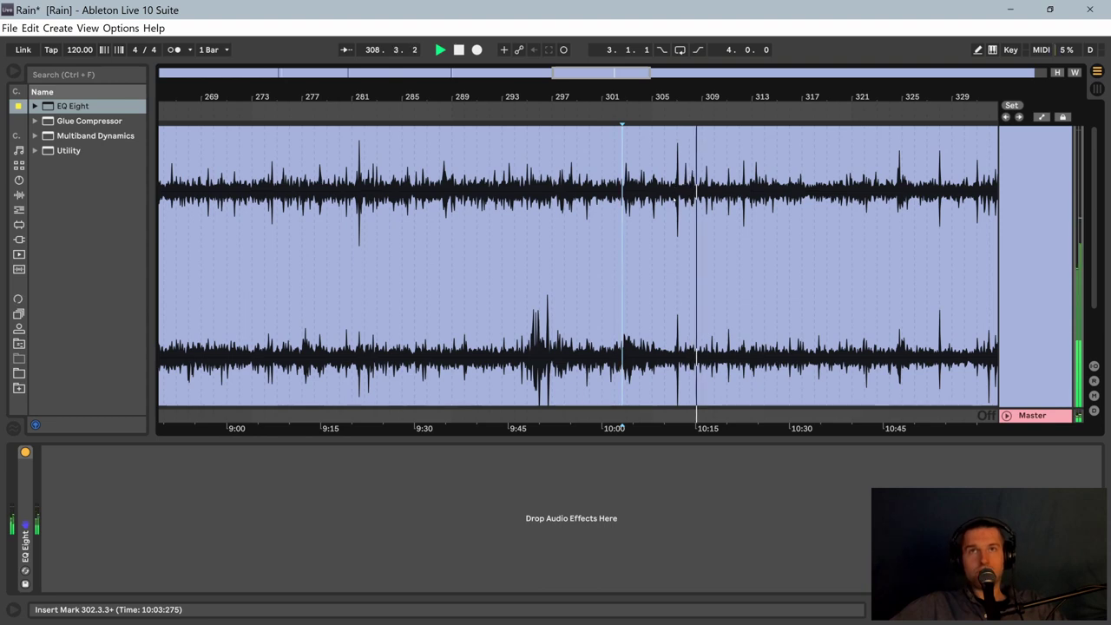
click(26, 452)
key(space)
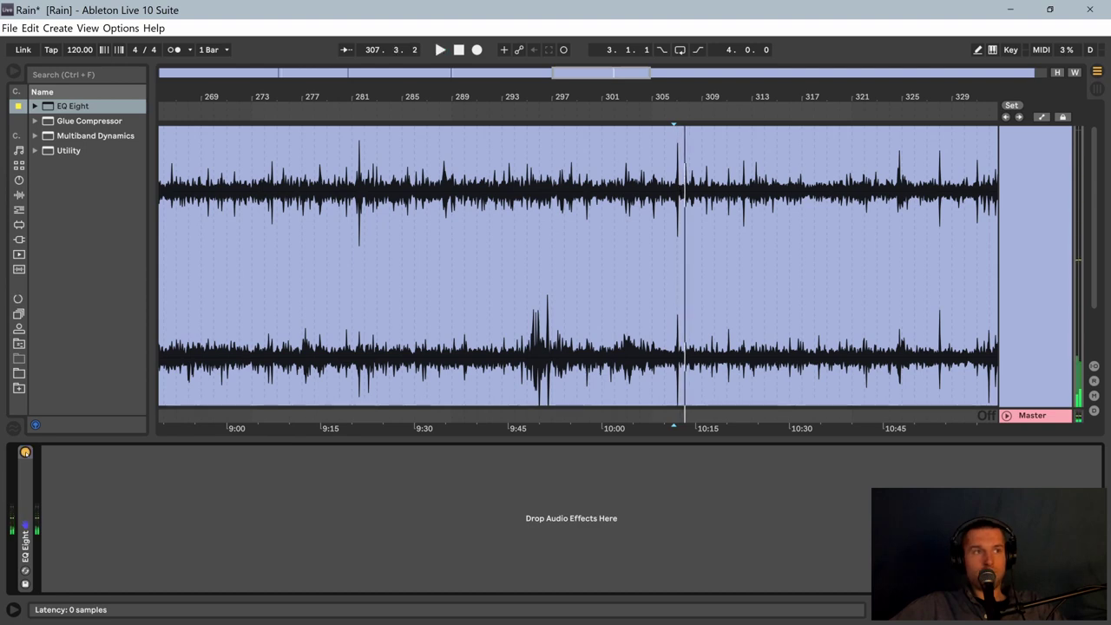
key(space)
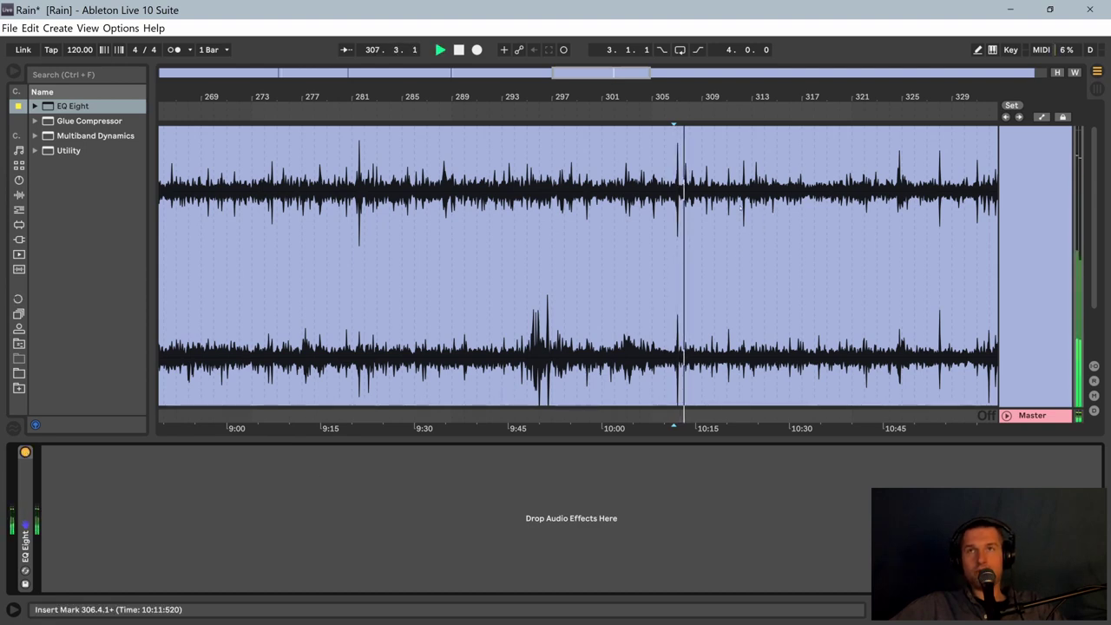
Step: Audition short snippets of the rain from about bar 312 up to the peak at bar 328
click(740, 207)
key(space)
key(space)
click(771, 209)
key(space)
key(space)
click(804, 209)
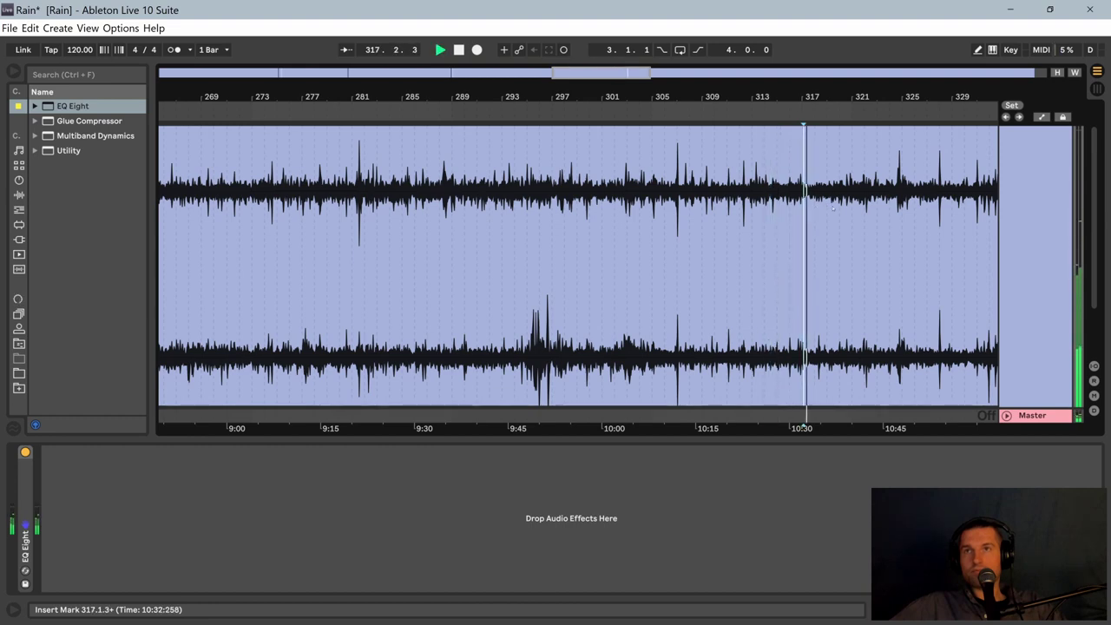
click(842, 206)
click(873, 207)
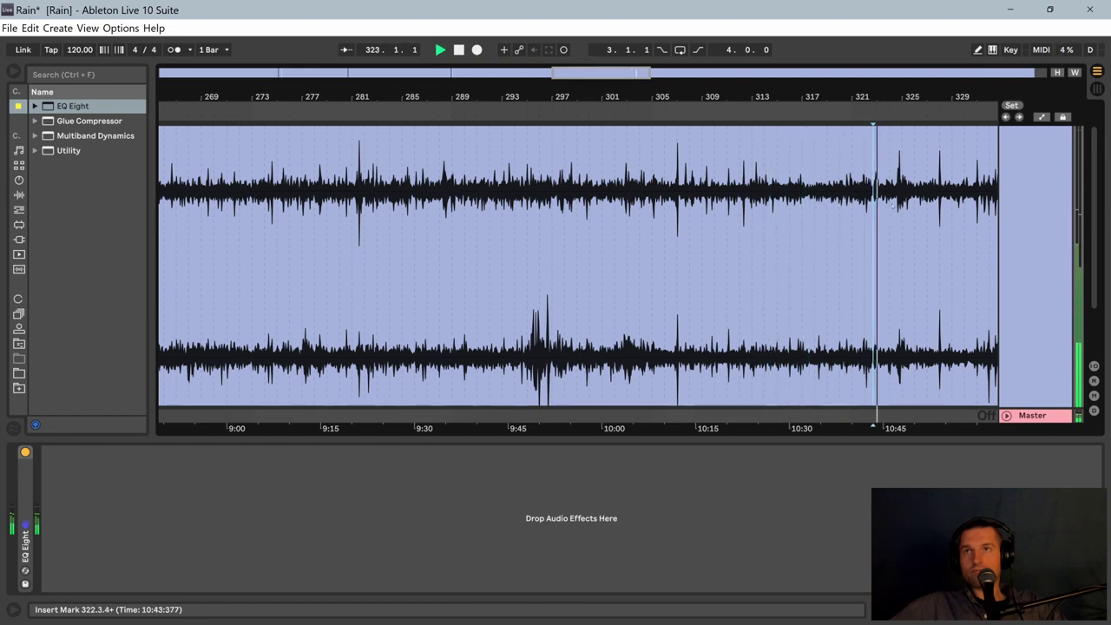
click(896, 207)
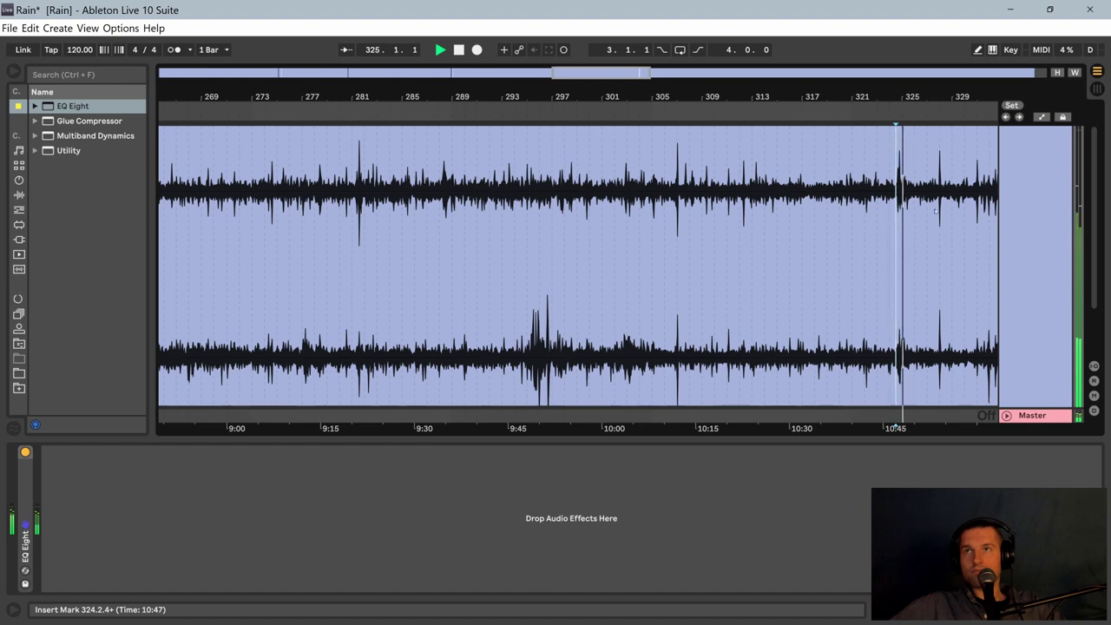
click(938, 210)
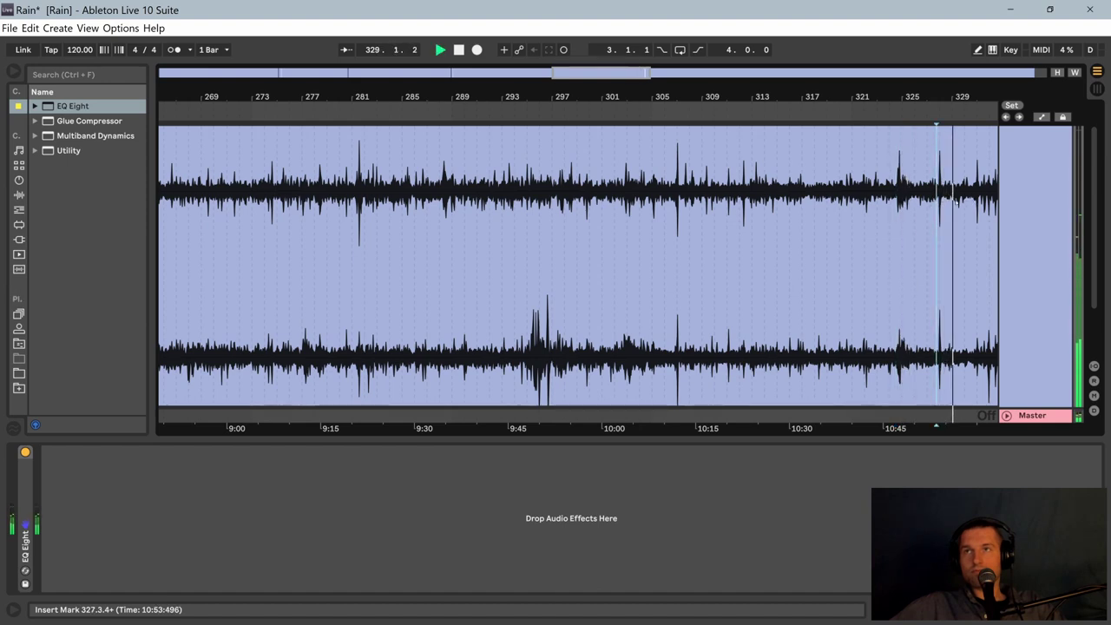
Step: Listen through the peaks around bar 335 and audition the rain at points up to 344.3
drag(913, 95, 342, 99)
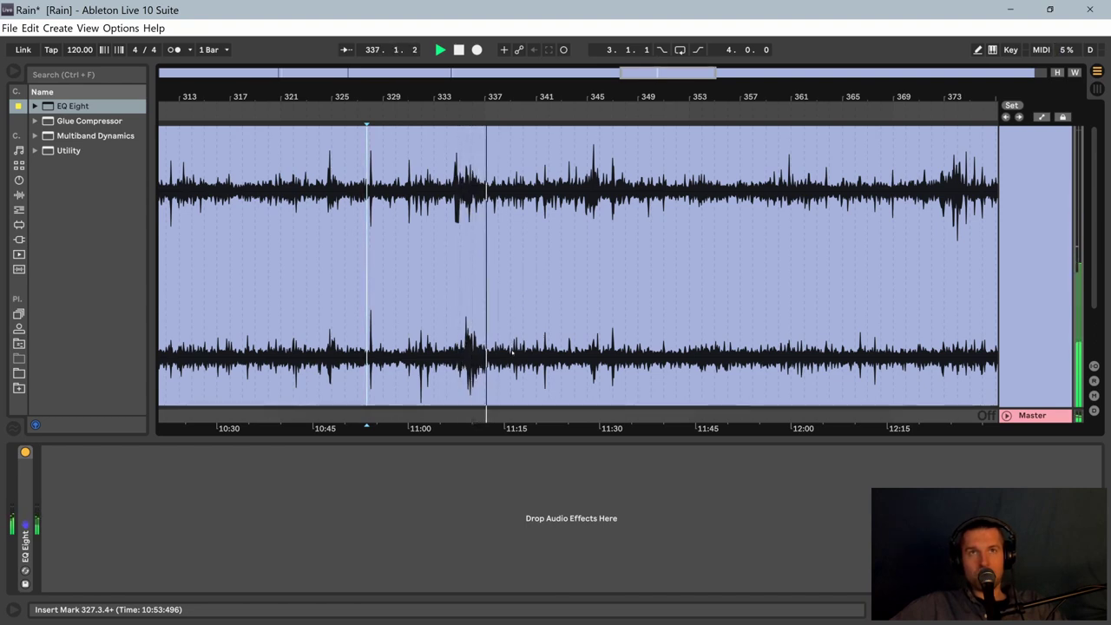
click(512, 276)
click(544, 353)
key(space)
key(space)
click(568, 353)
key(space)
click(583, 353)
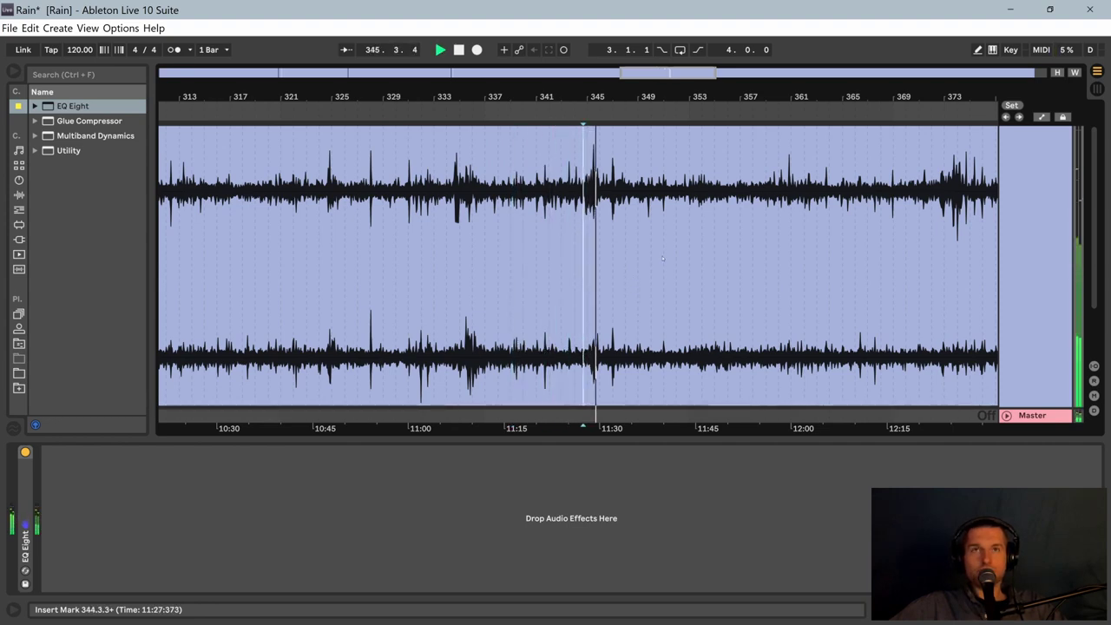
Step: Audition the rain at successive points from 352.4 to 370.1 and play on through the burst near bar 373
click(686, 204)
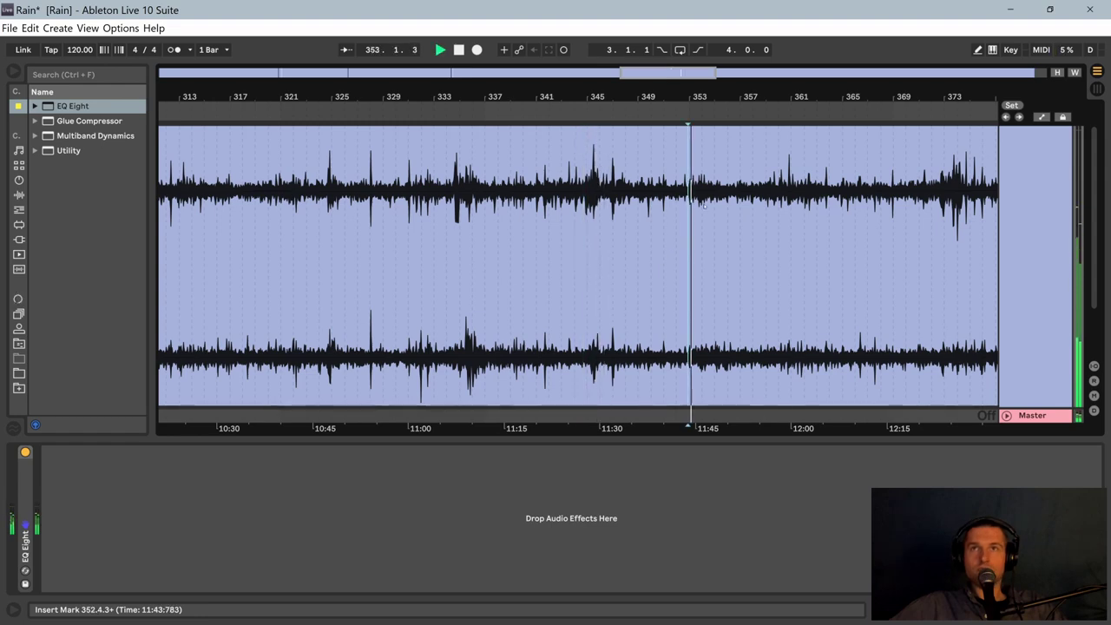
click(734, 206)
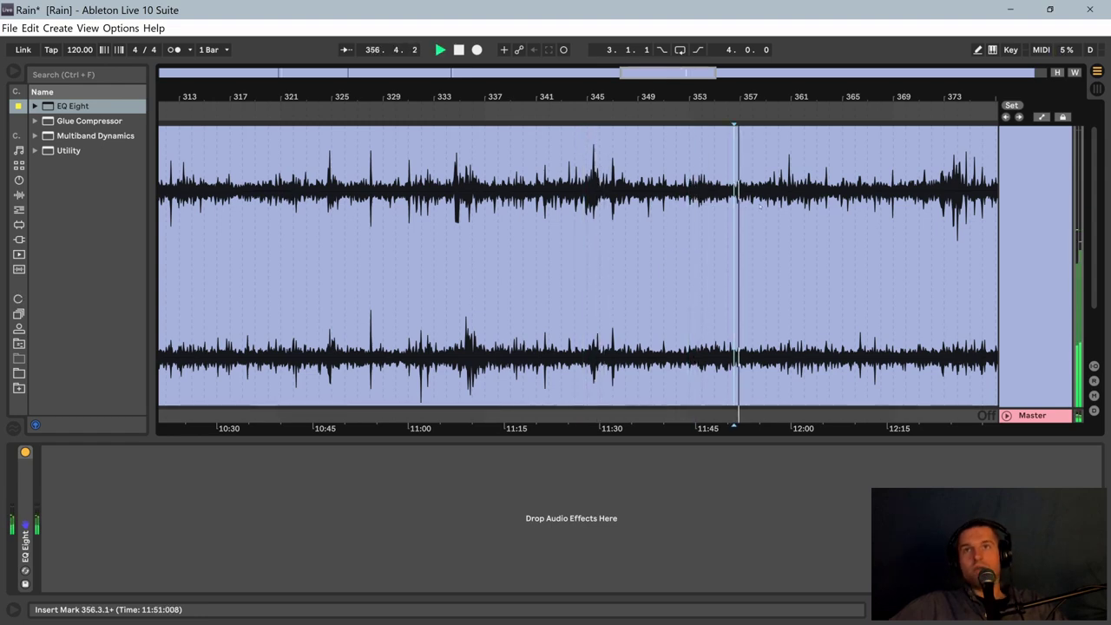
click(768, 206)
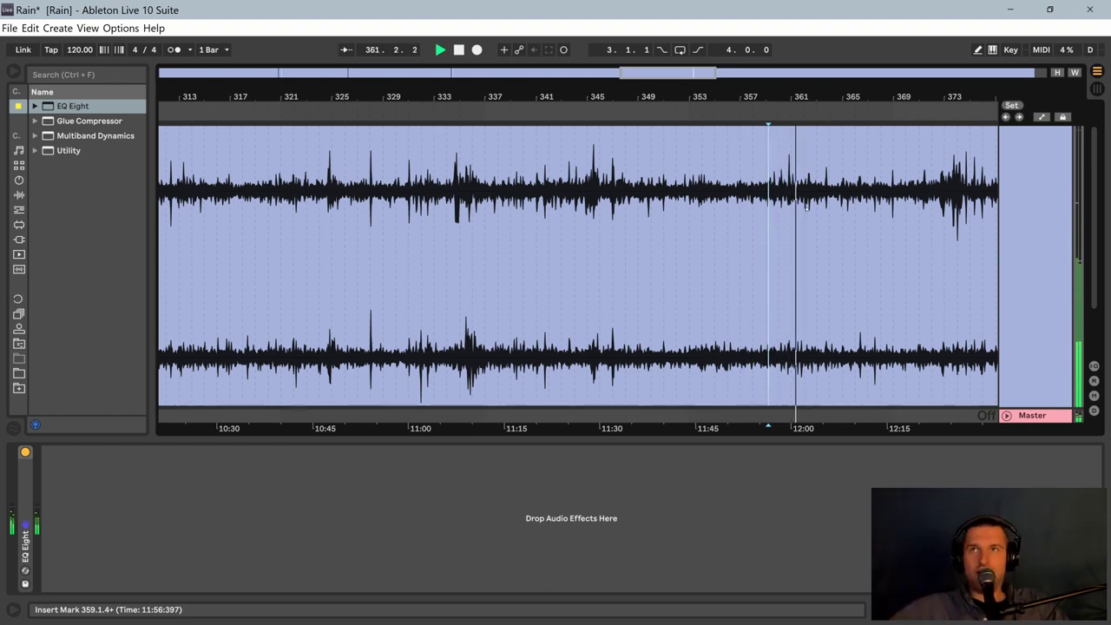
click(909, 202)
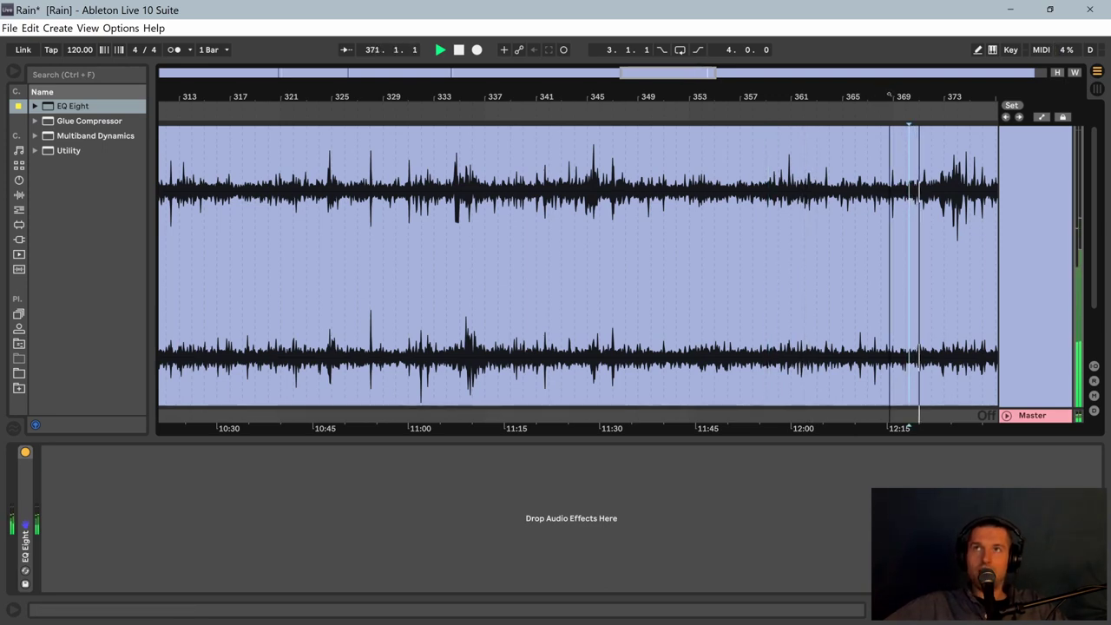
drag(889, 93, 579, 273)
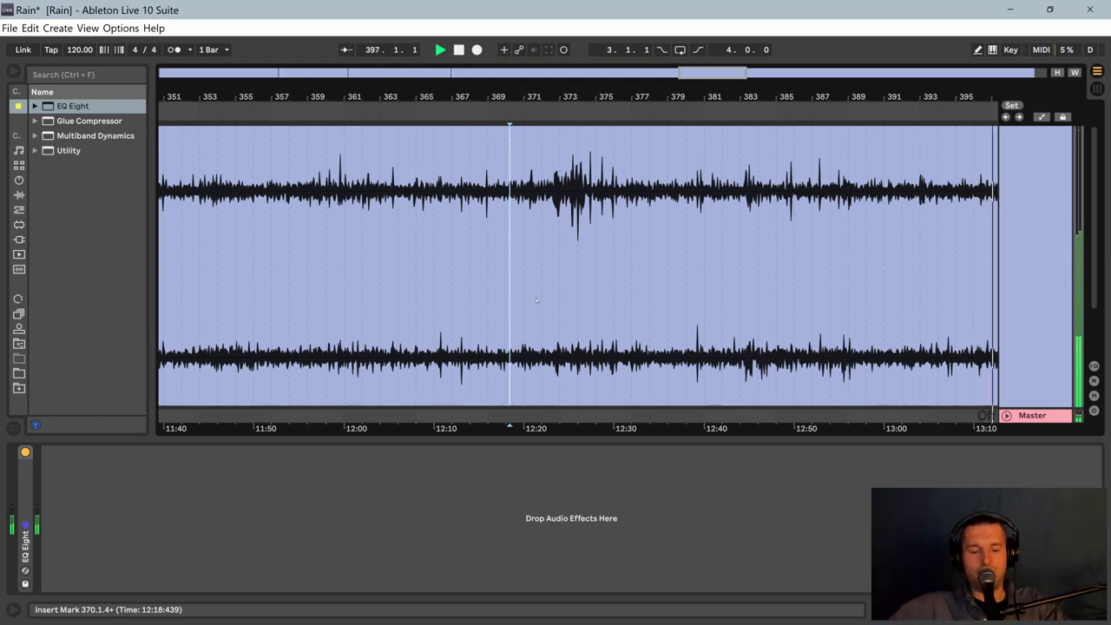
Step: Audition the loud disturbance from about bar 403 to bar 407, bypassing EQ Eight and re-enabling it to compare
scroll(643, 285, down, 5)
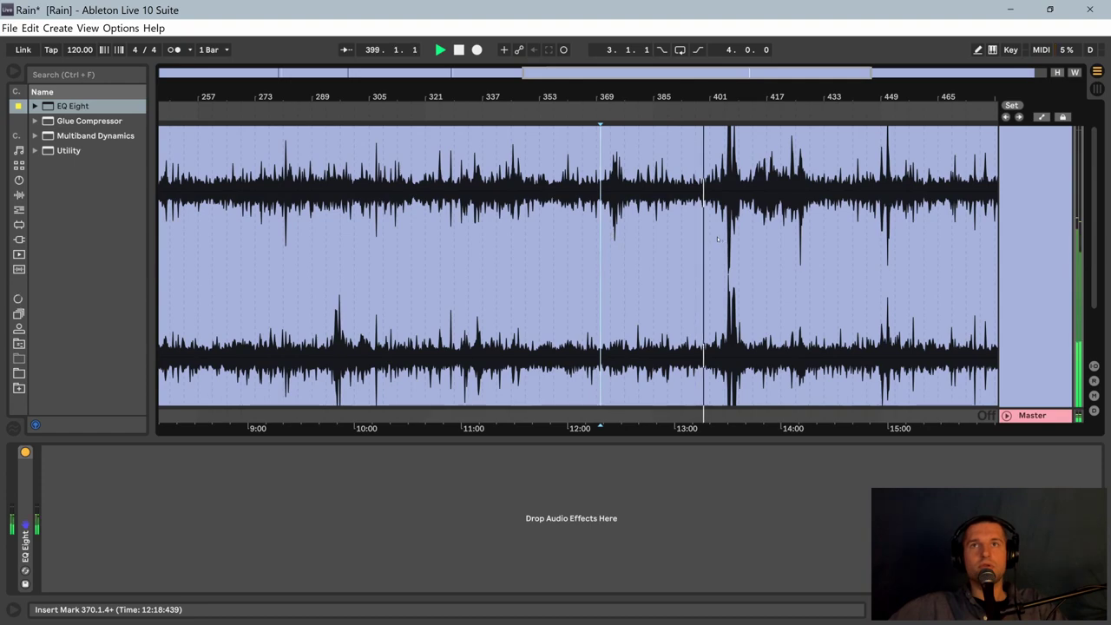
click(718, 239)
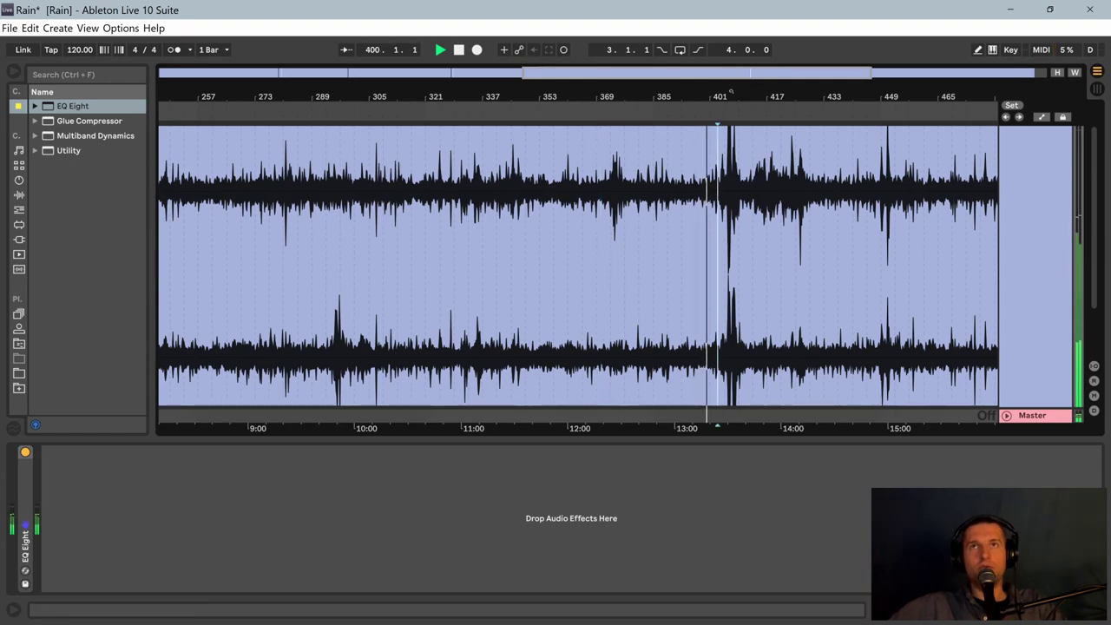
drag(731, 92, 569, 230)
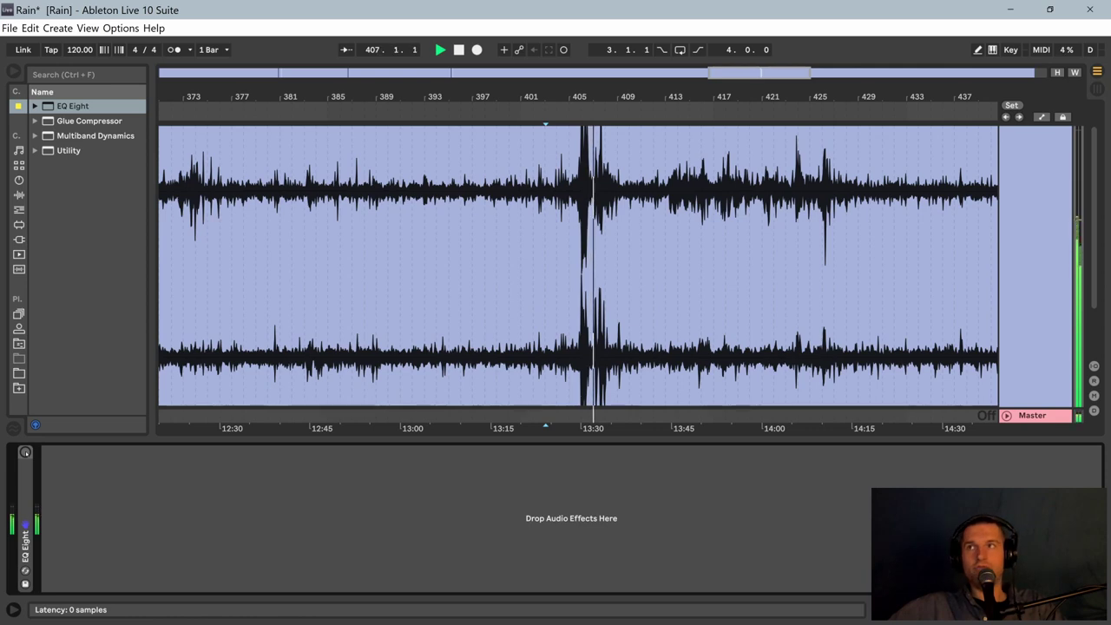
key(space)
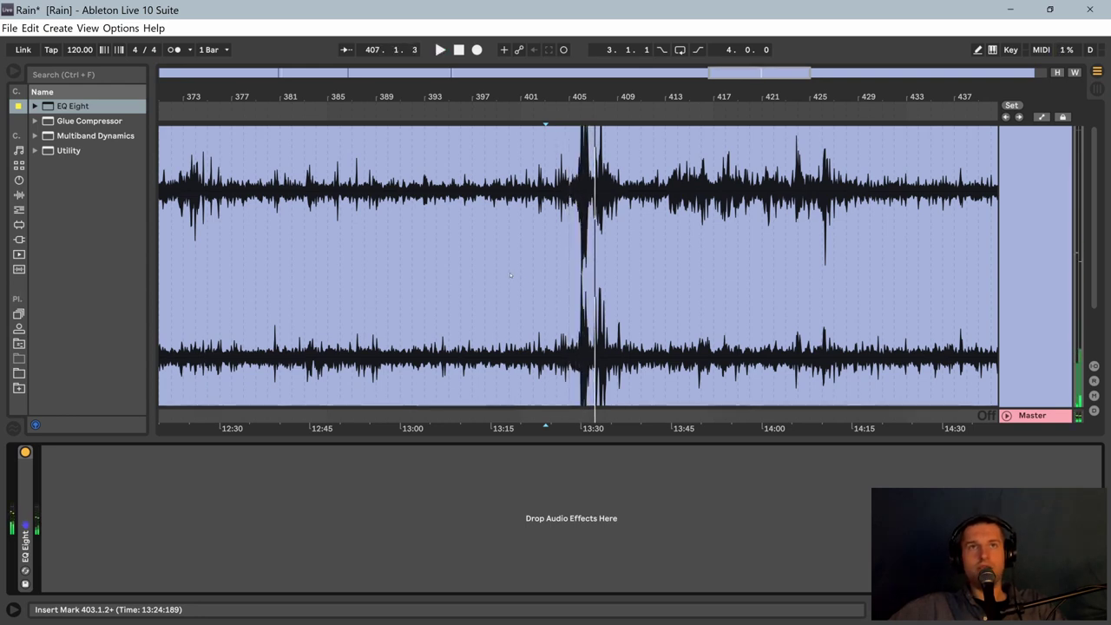
Step: Delete the disturbed section of the rain clip from 400.3.1 to 412.1.4
drag(516, 277, 659, 321)
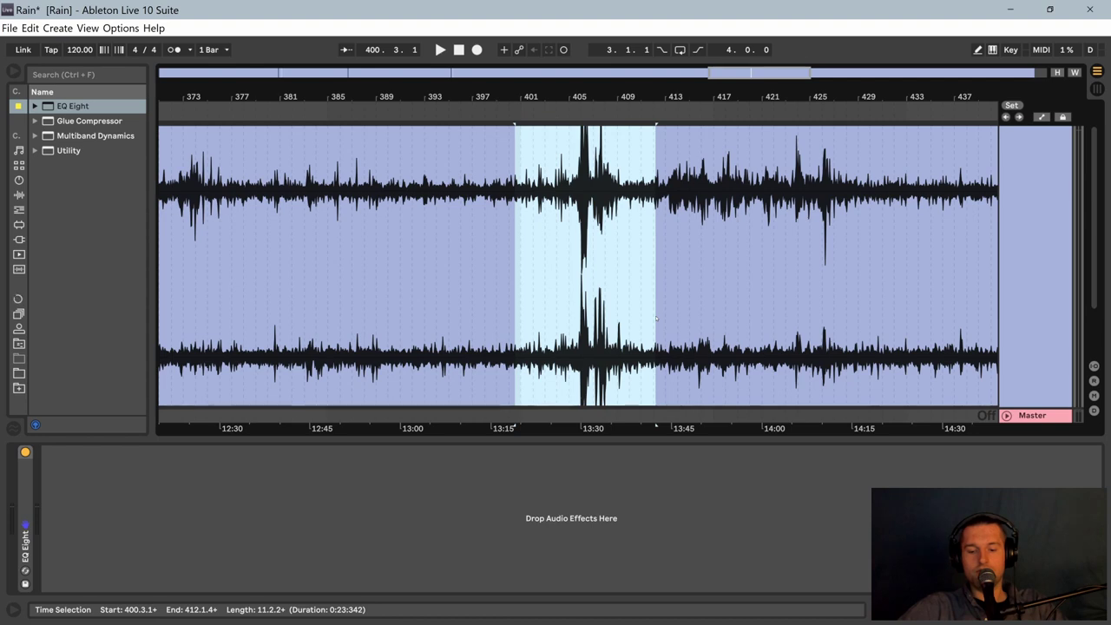
key(Delete)
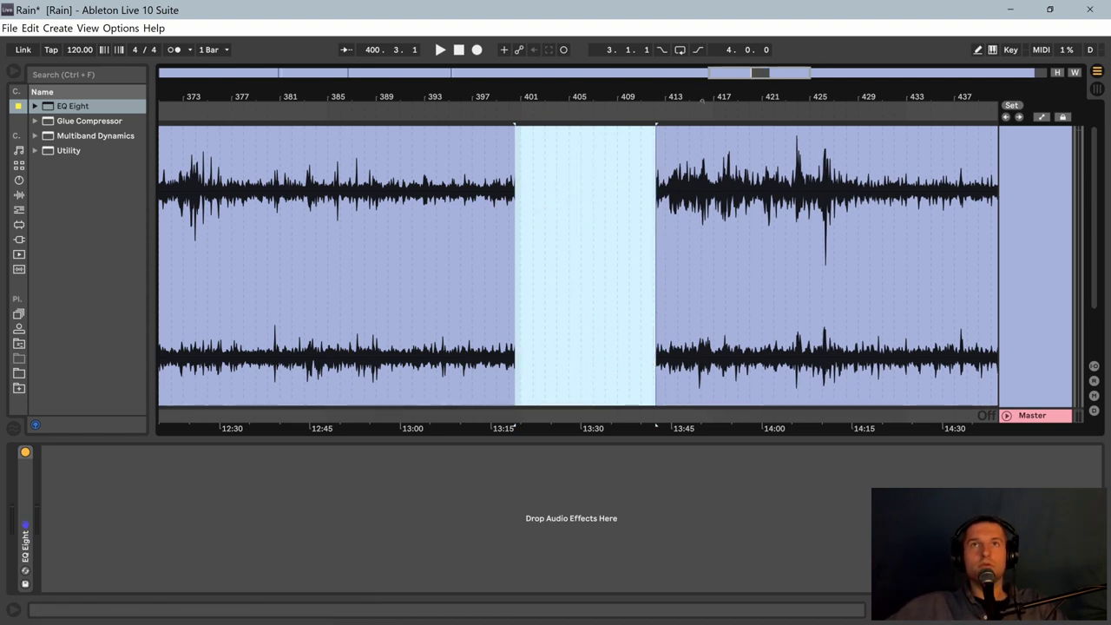
scroll(698, 143, up, 1)
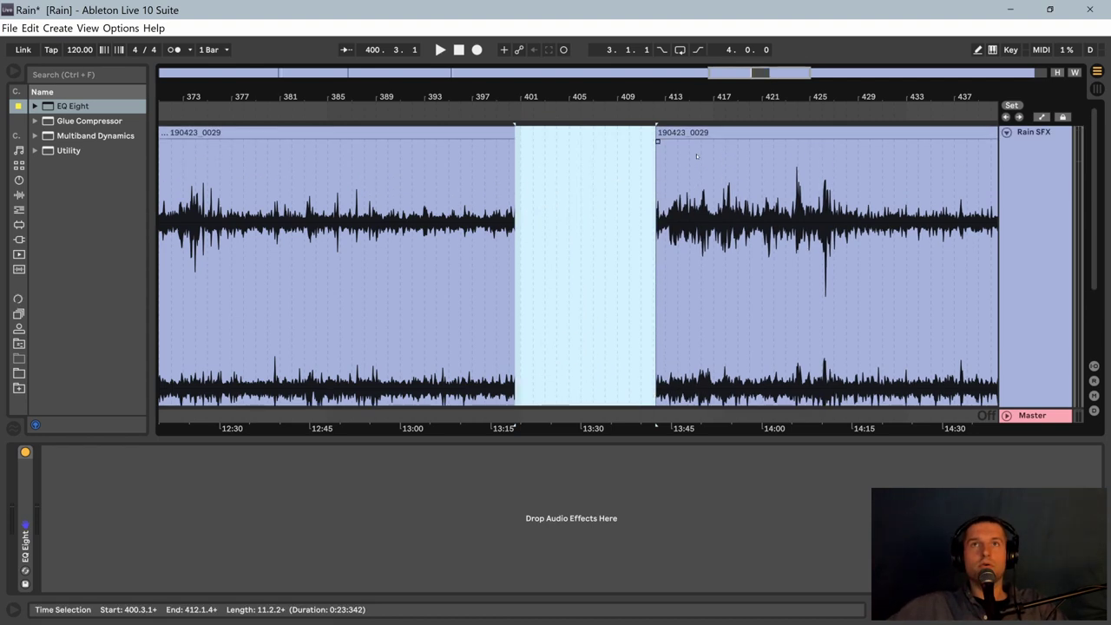
Step: Move the following clip to start at 398.4.2, crossfade it with the preceding clip until about bar 401, and play the joint
drag(701, 141, 532, 142)
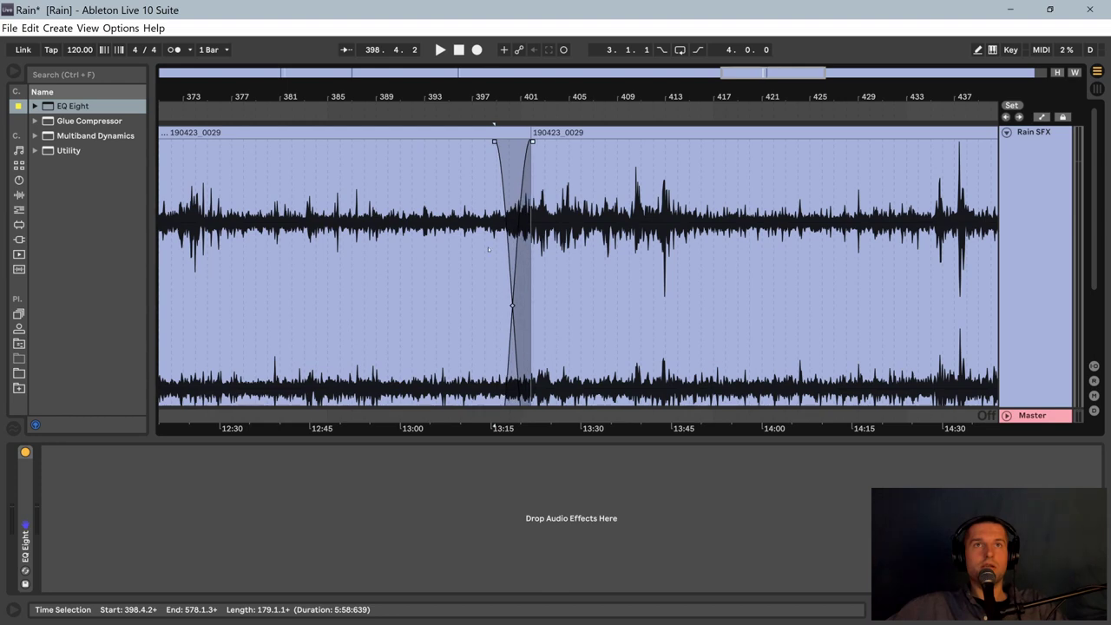
click(491, 250)
key(space)
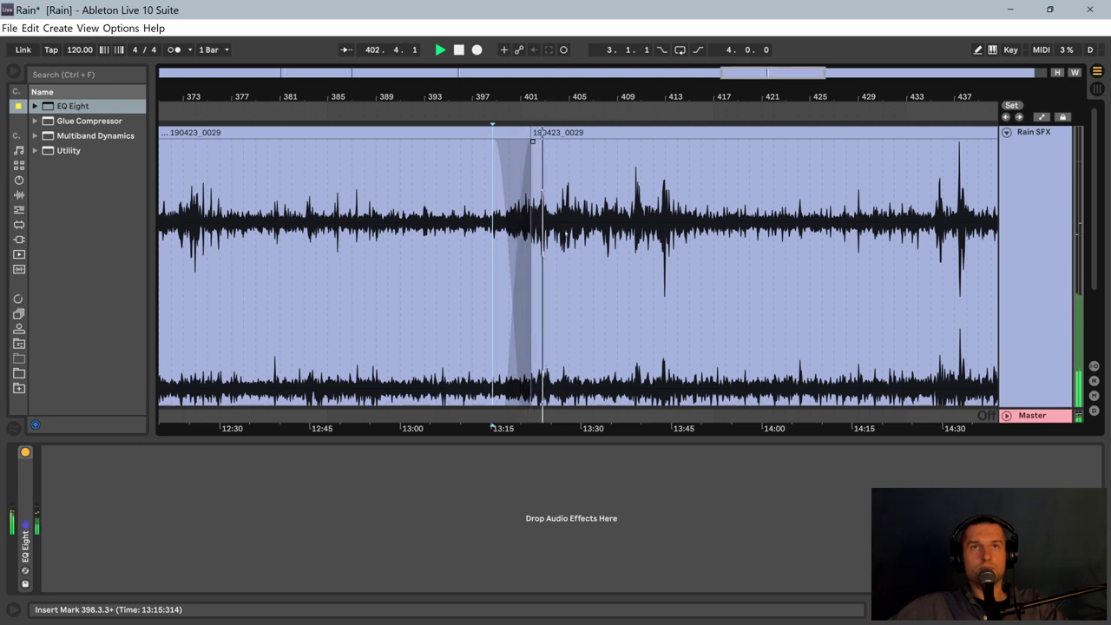
Step: Audition the rain after the joint at successive points from about bar 404 to bar 410, undoing the accidental shift of the clip
click(565, 233)
key(space)
key(space)
click(590, 233)
key(space)
key(space)
click(609, 224)
click(632, 225)
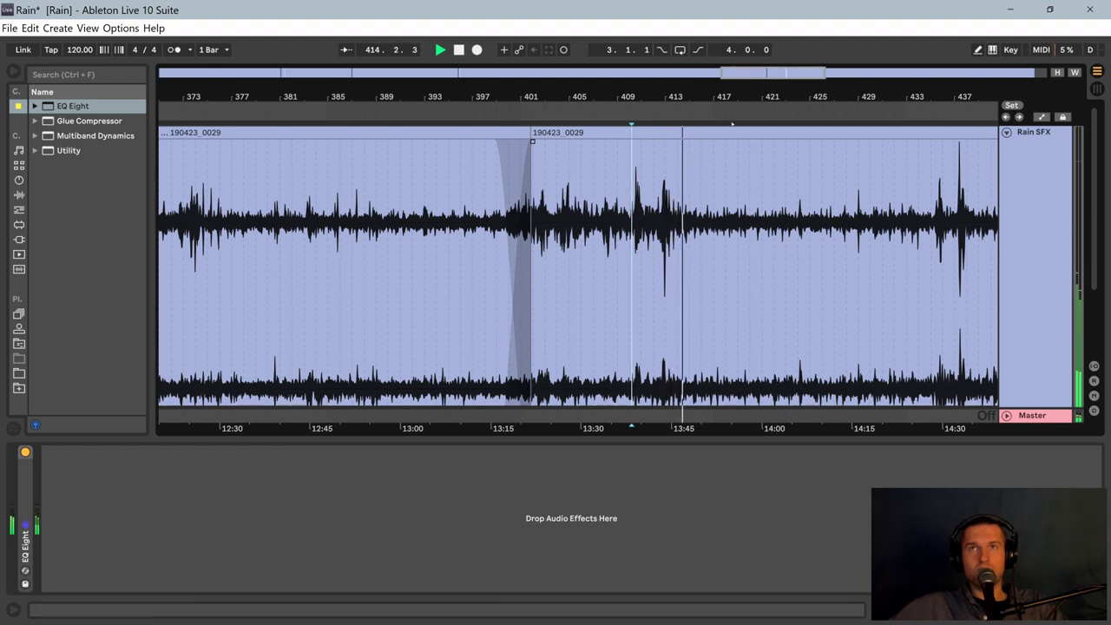
drag(702, 165, 480, 159)
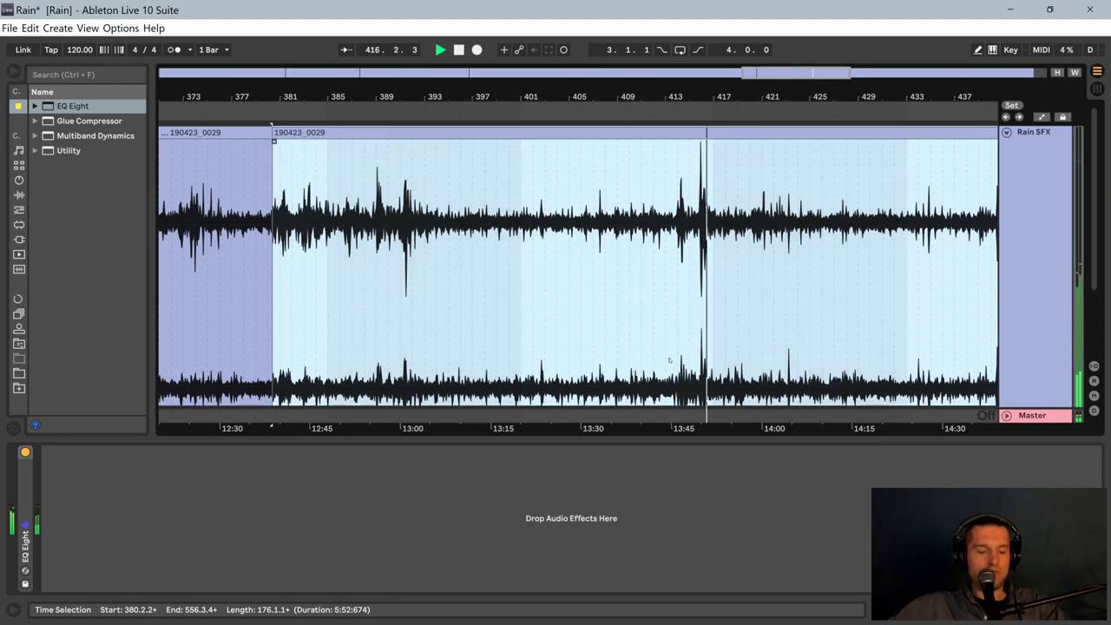
key(ctrl+z)
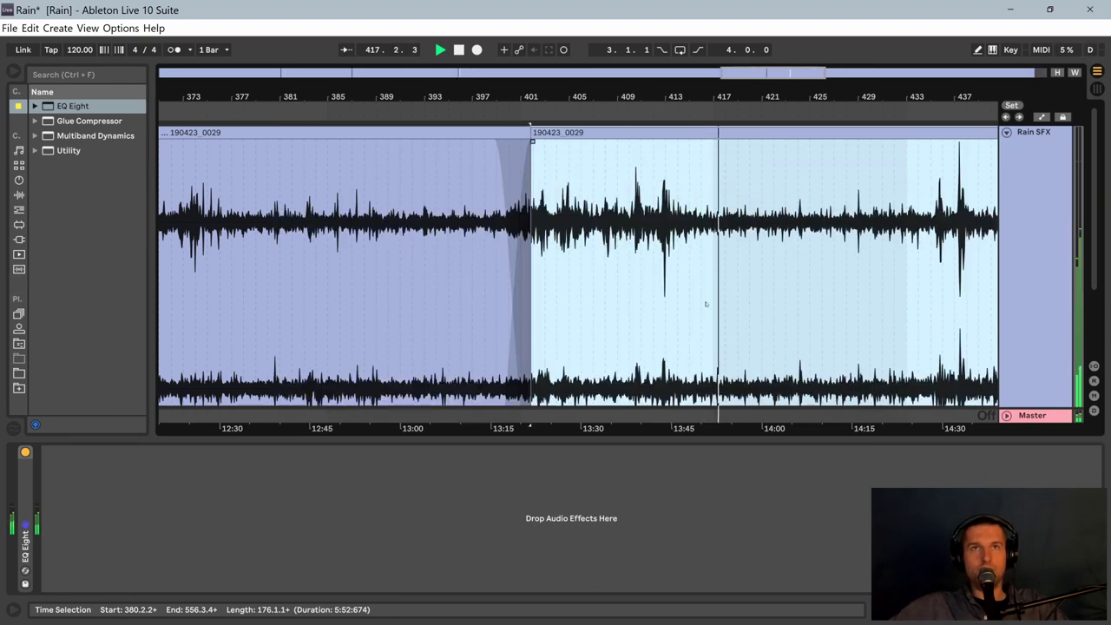
Step: Audition the rain at successive points from about bar 420 up to 435.1.4
mouse_move(828, 96)
mouse_down()
mouse_move(483, 95)
mouse_move(512, 92)
mouse_move(466, 106)
mouse_move(621, 108)
mouse_move(530, 111)
mouse_up()
click(423, 270)
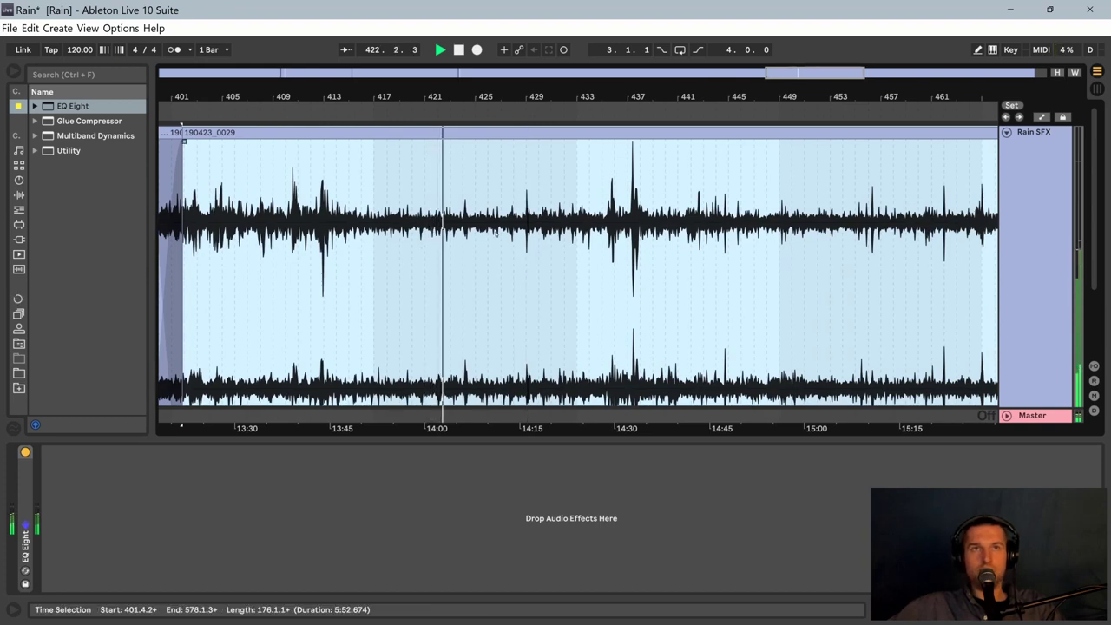
click(498, 235)
click(530, 242)
key(space)
key(space)
click(549, 244)
key(space)
key(space)
click(571, 245)
click(589, 246)
click(605, 247)
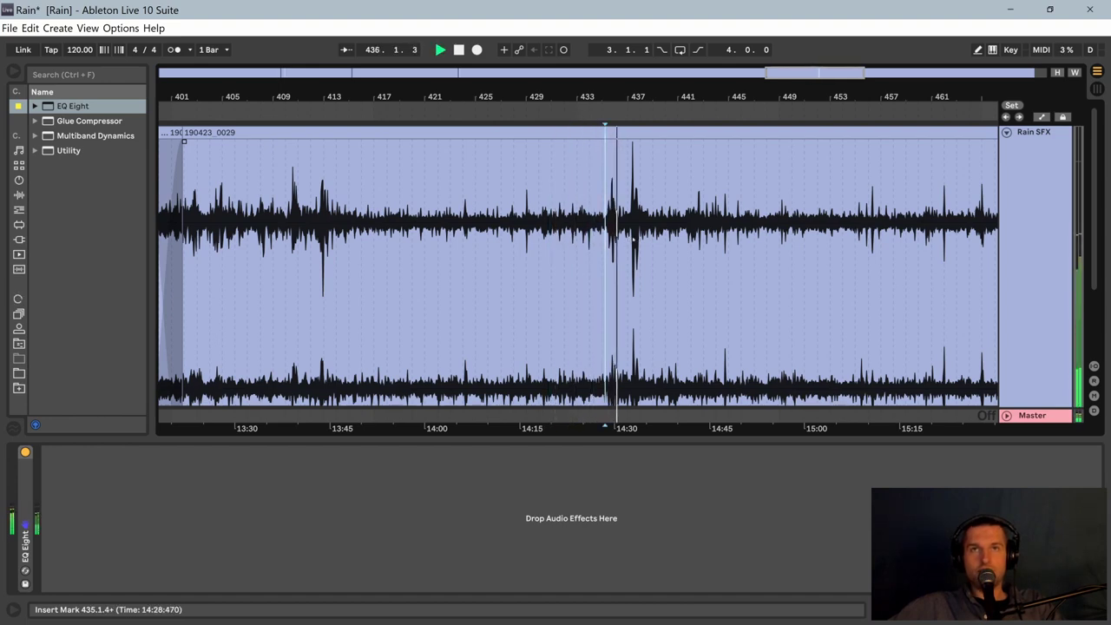
Step: Play the loud spike near bar 437, starting from 437.2.4 and again from 437.1.4
click(633, 242)
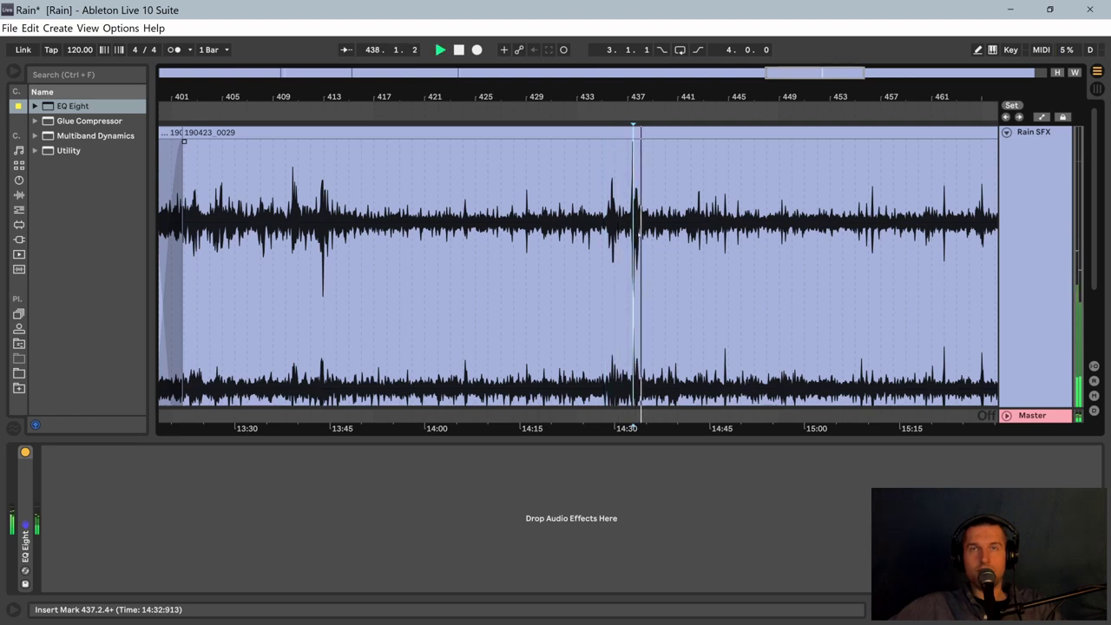
click(630, 242)
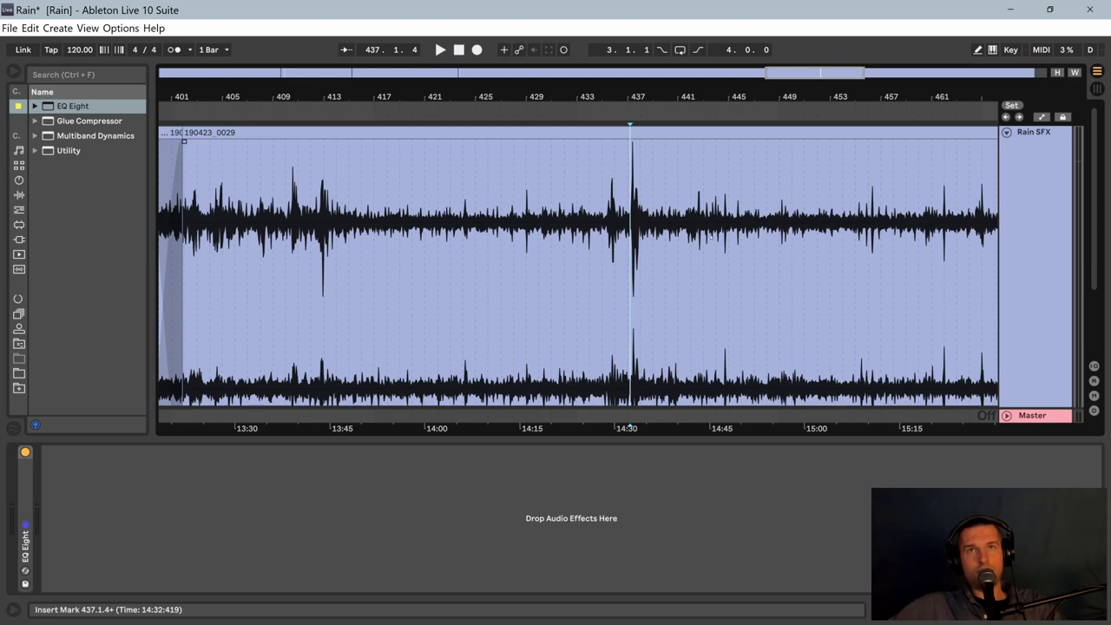
key(space)
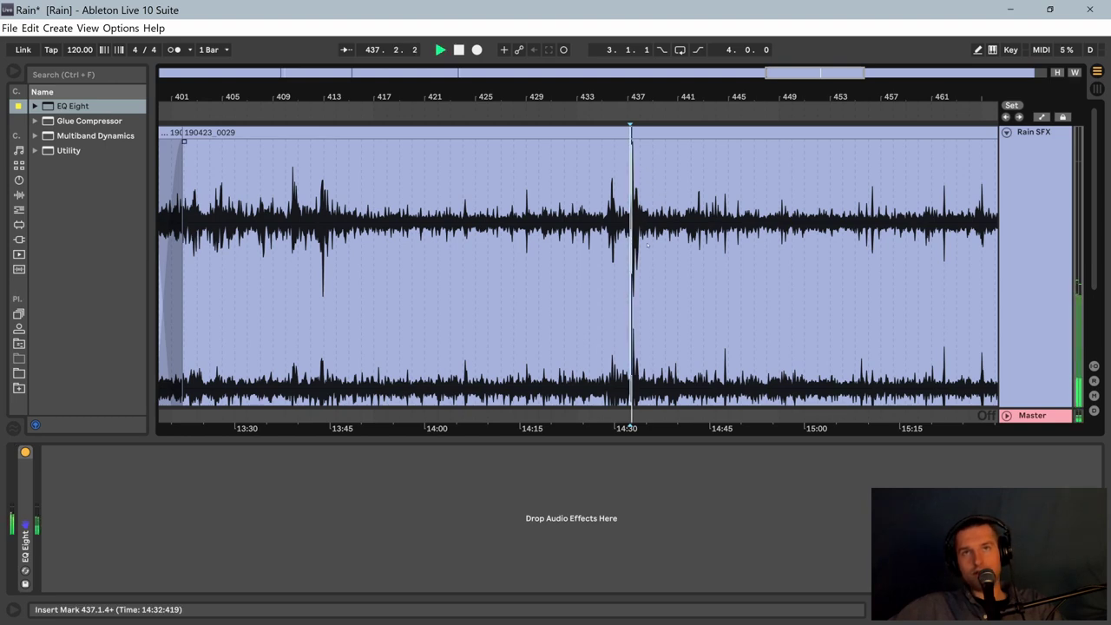
Step: Stop playback and delete the disturbed section of the rain clip from 434.1.1 to 439.4.1
click(620, 250)
key(space)
drag(591, 246, 663, 269)
key(Delete)
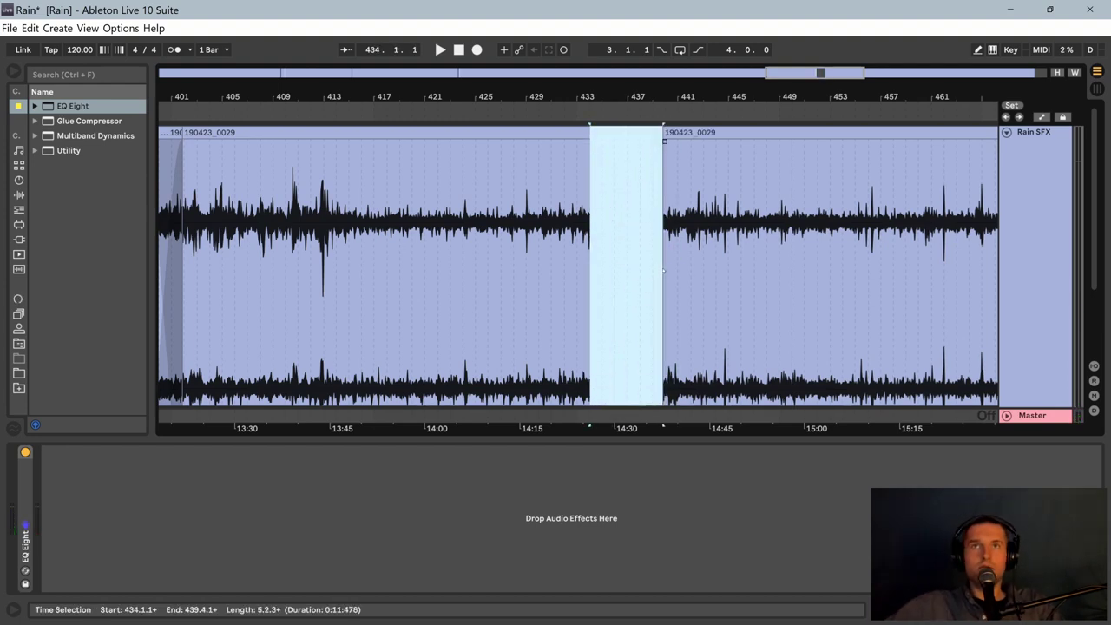
Step: Move the following clip to start at 432.3.1, crossfaded with the preceding clip, and play the joint from 432.1.4
drag(720, 132, 596, 140)
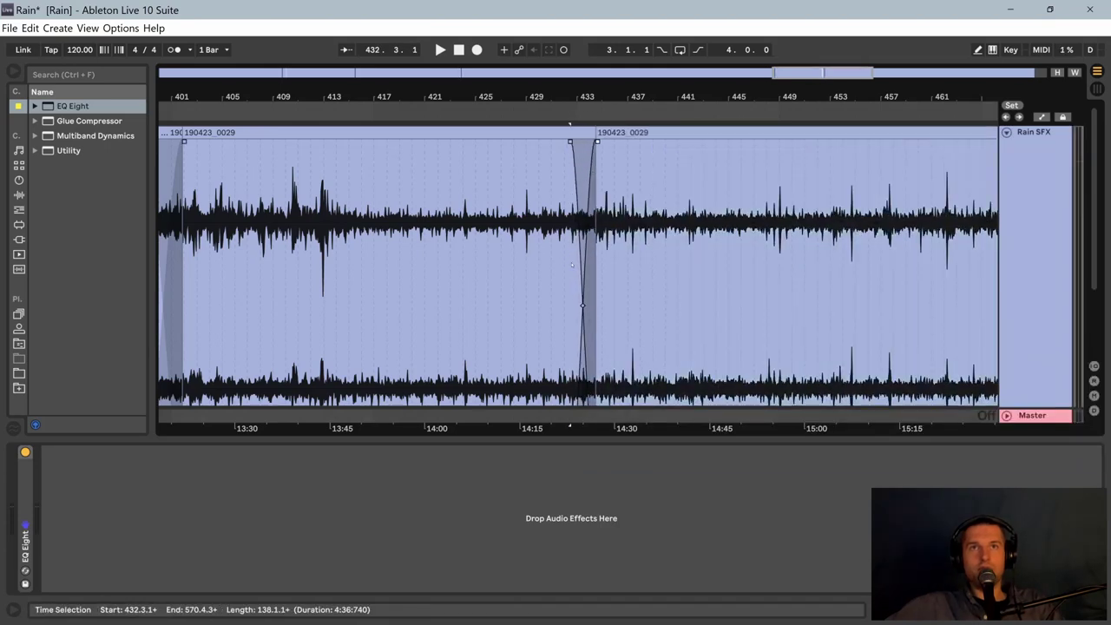
click(570, 263)
key(space)
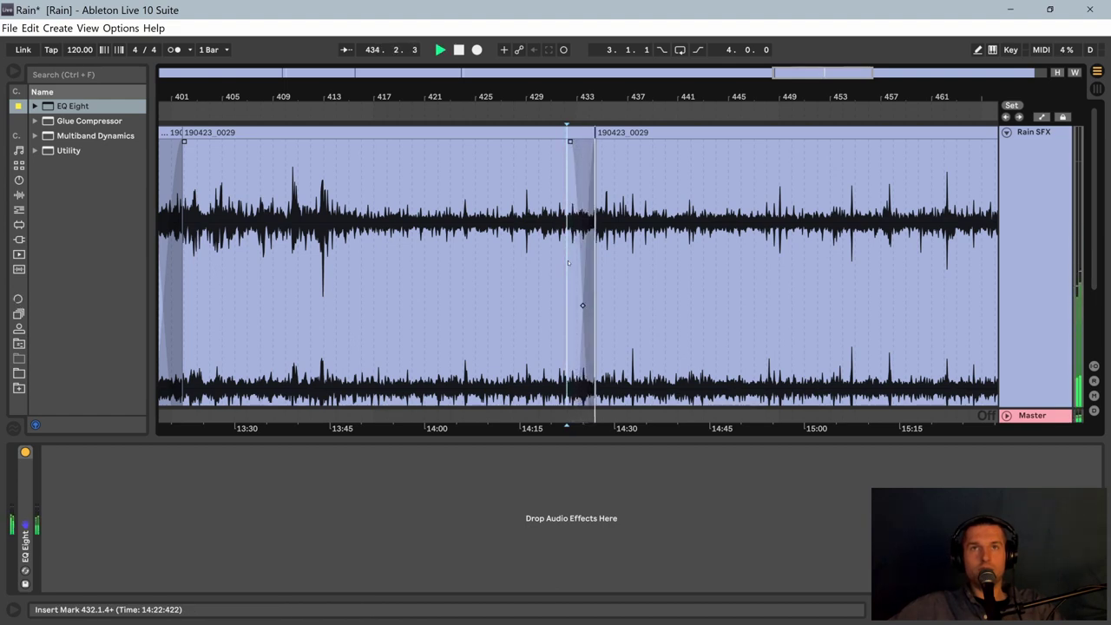
key(space)
Step: Audition the rain after the new joint at successive points from 439.1.3 to 446.1.2
drag(709, 144, 454, 144)
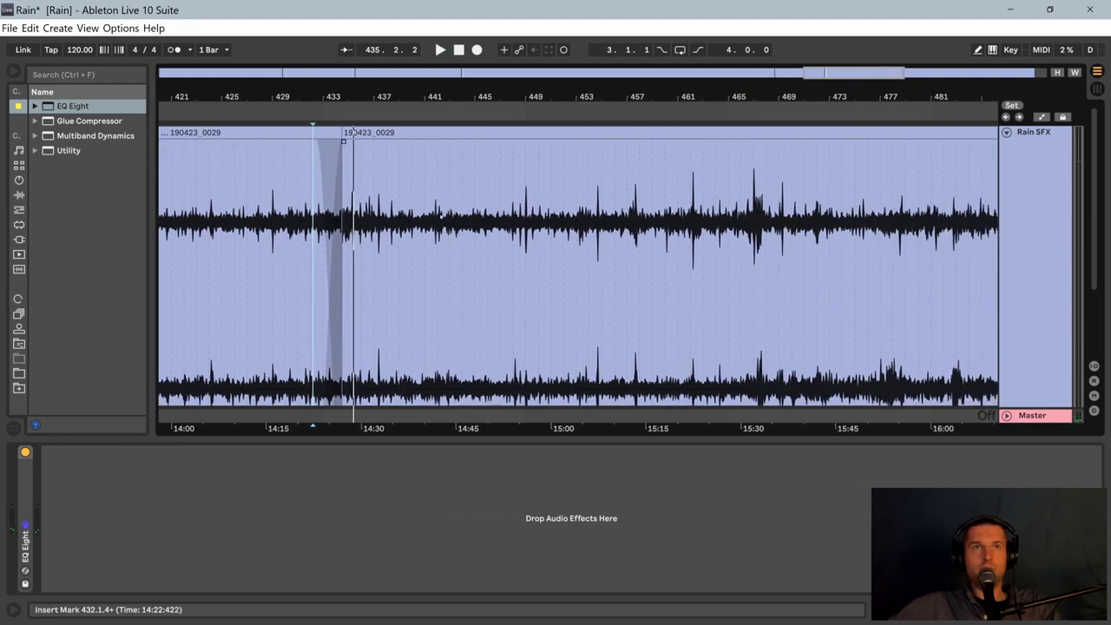
click(401, 240)
key(space)
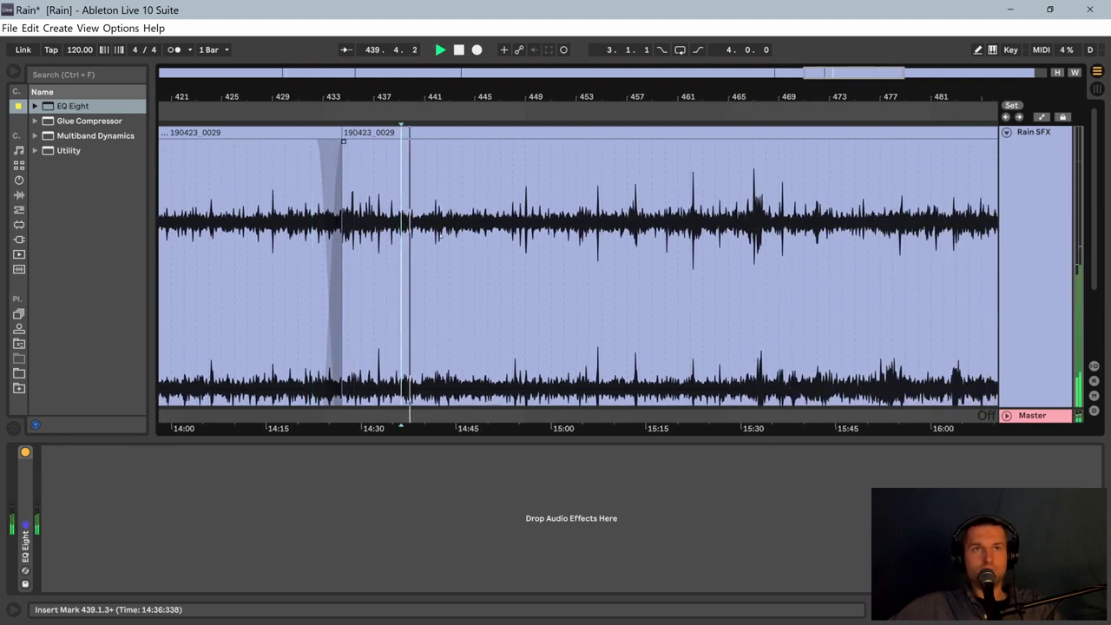
click(441, 236)
key(space)
key(space)
click(461, 236)
key(space)
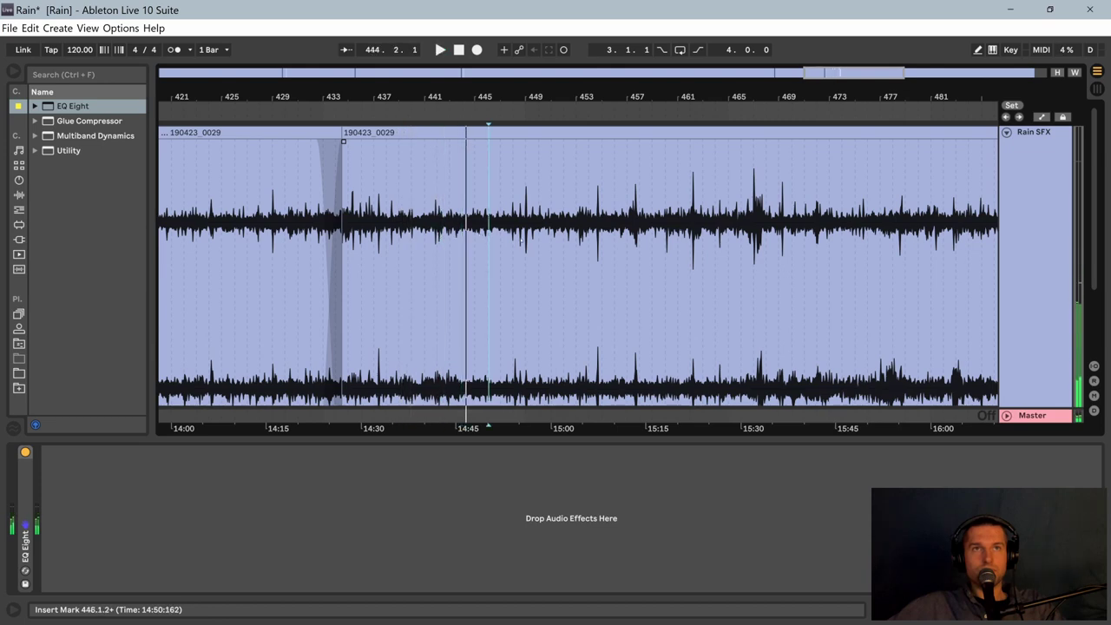
Step: Audition the rain at successive points from about bar 449 to bar 466, including 457.2.3 and 461.2.3
click(523, 240)
click(540, 239)
click(601, 236)
key(space)
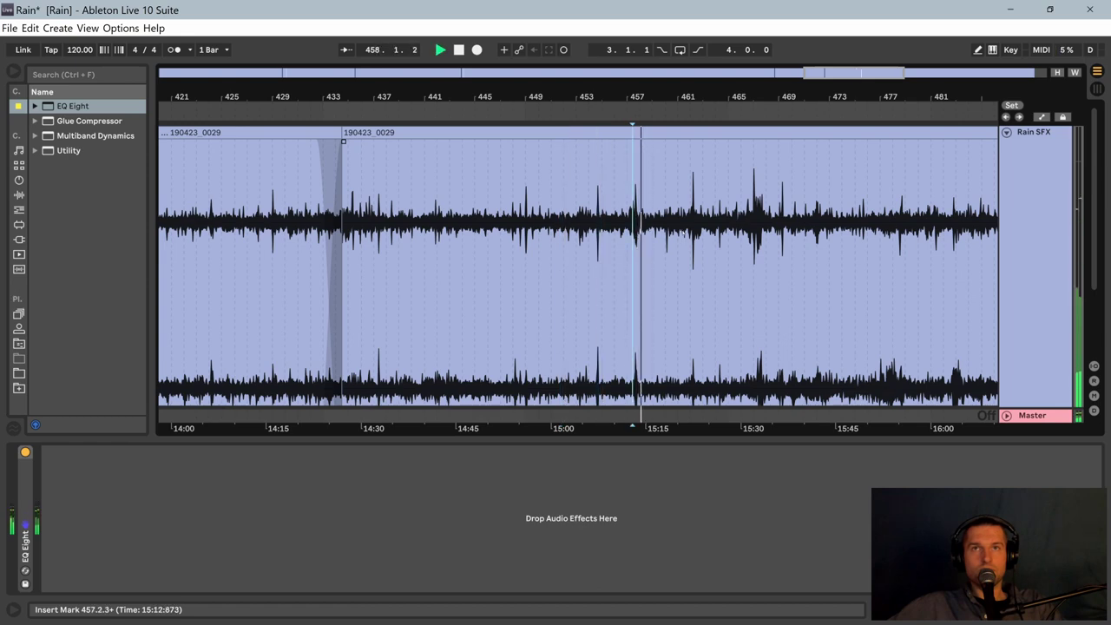
click(682, 234)
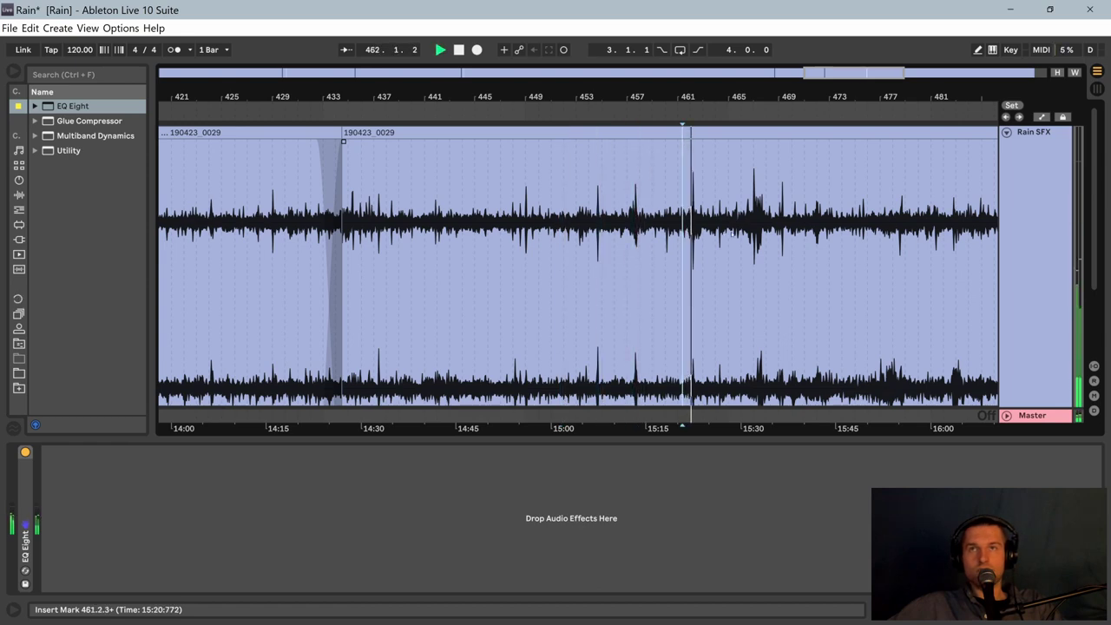
click(745, 233)
key(space)
key(space)
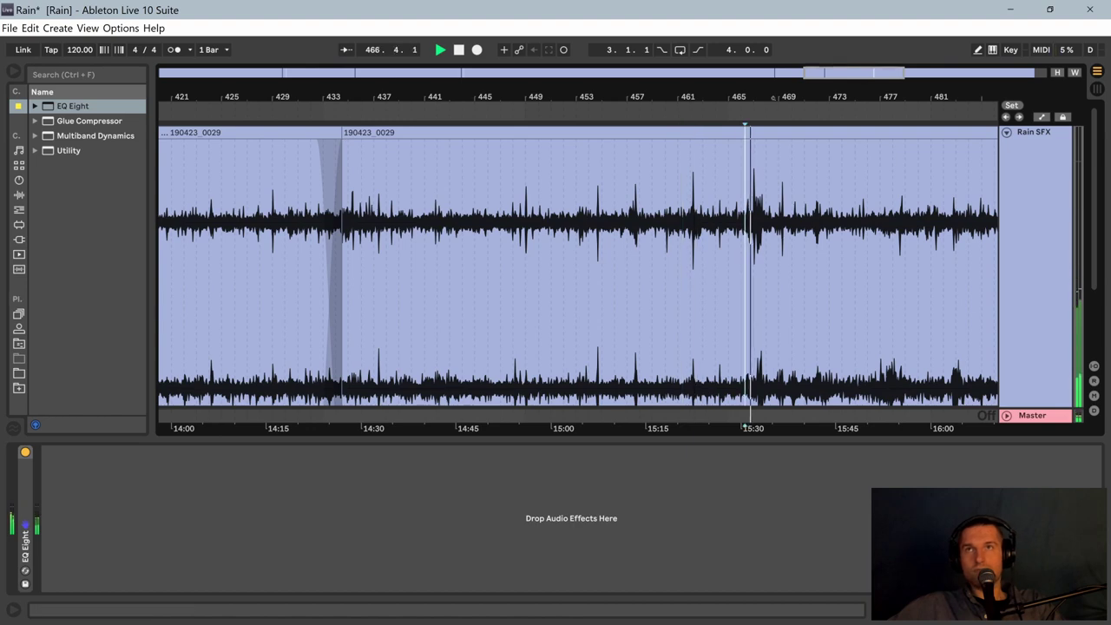
Step: Audition the rain at successive points from about bar 471 to 487.3.2
drag(775, 96, 324, 95)
click(358, 217)
click(414, 232)
click(445, 232)
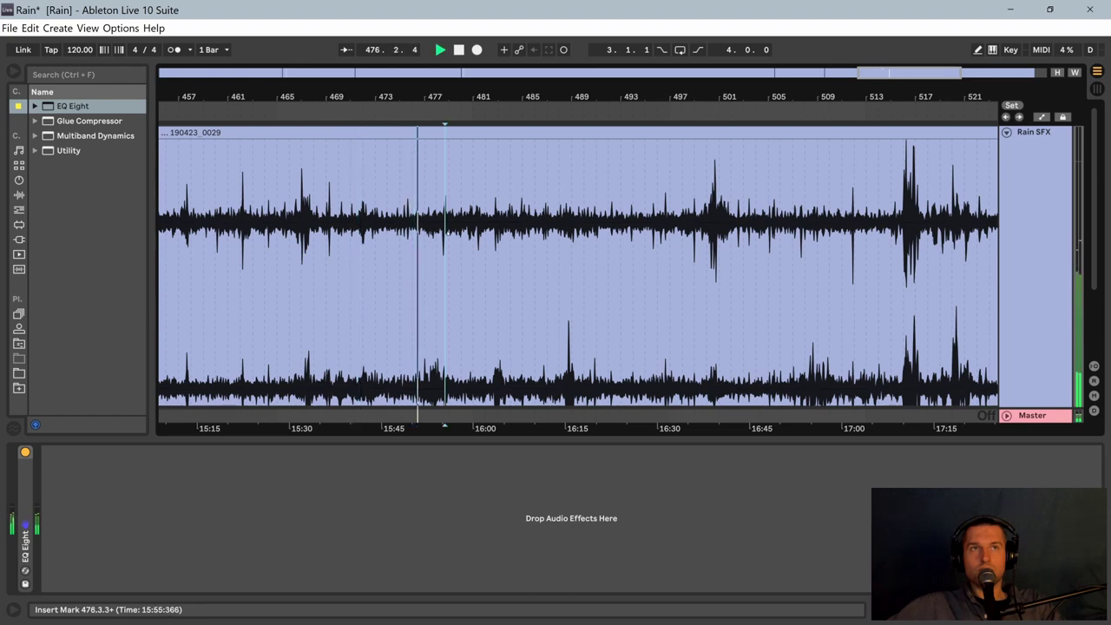
click(476, 233)
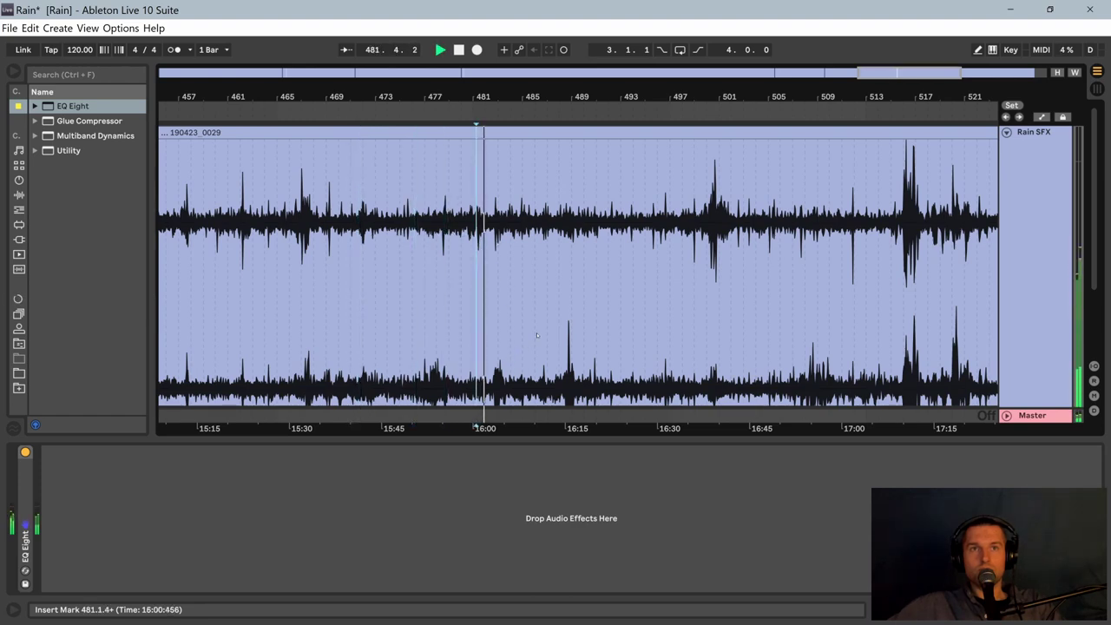
click(537, 334)
click(556, 331)
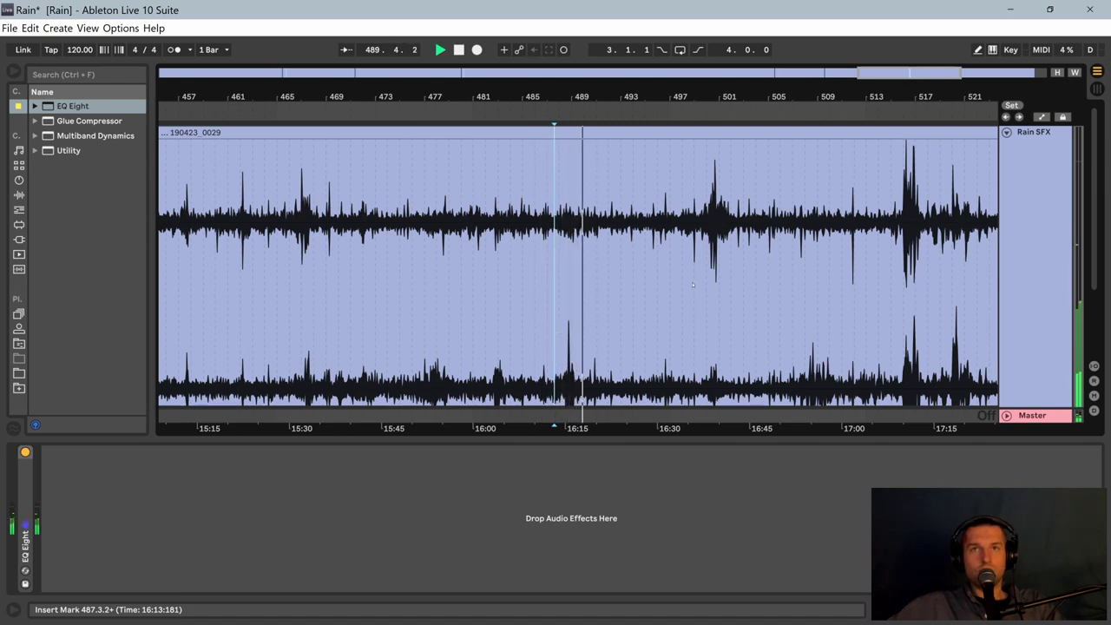
Step: Play the louder bursts from 498.4.1, 508.1.3, 514.4.2 and 515.3.4, and stop playback
click(691, 284)
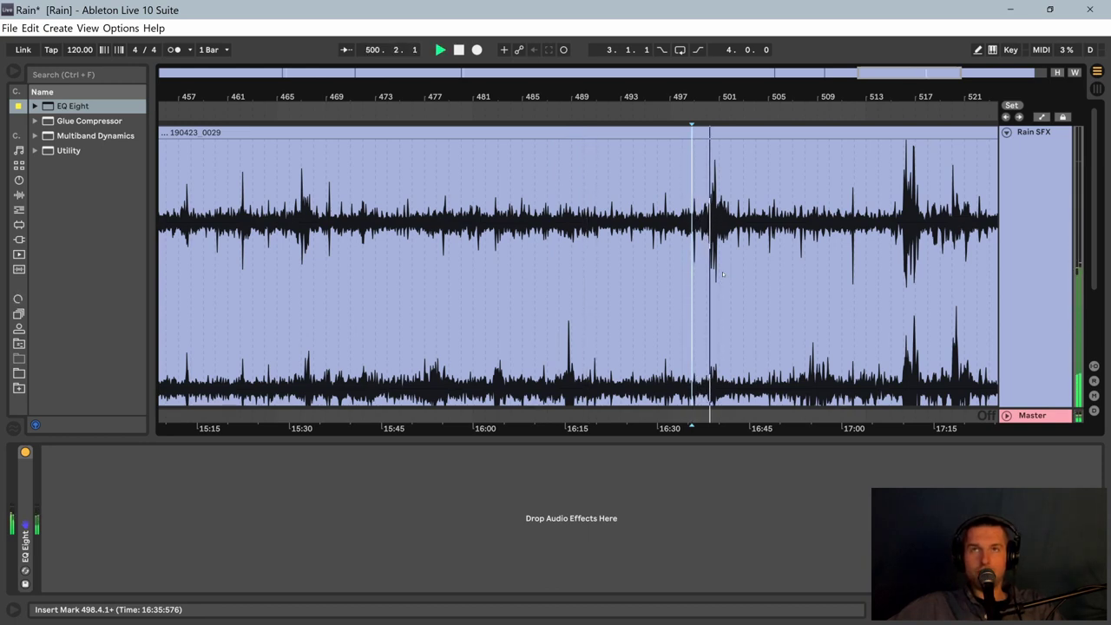
click(806, 299)
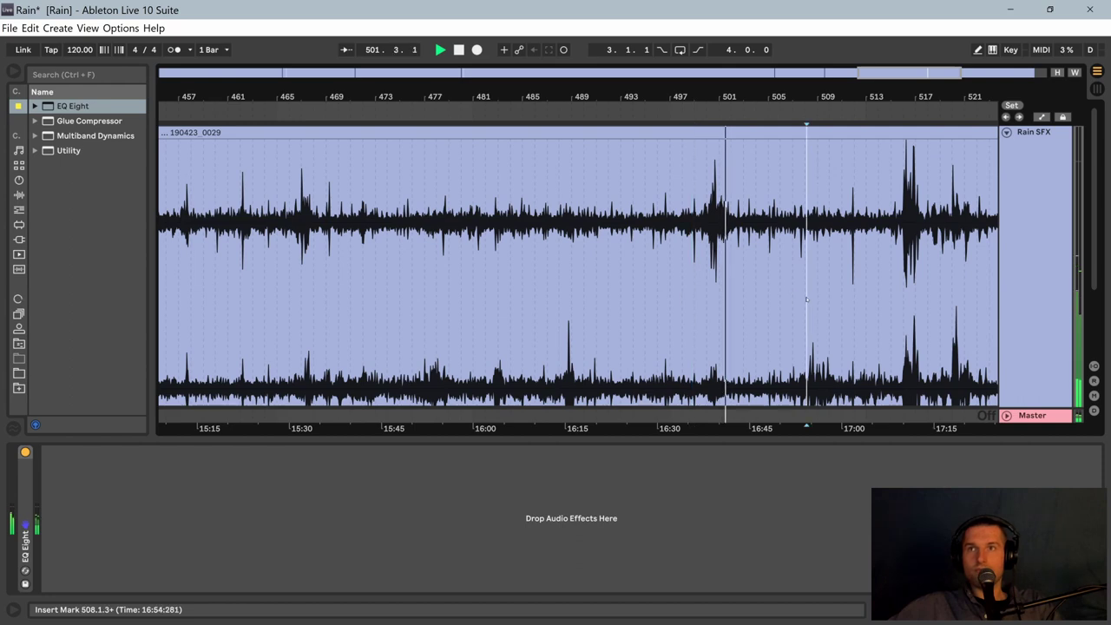
click(892, 284)
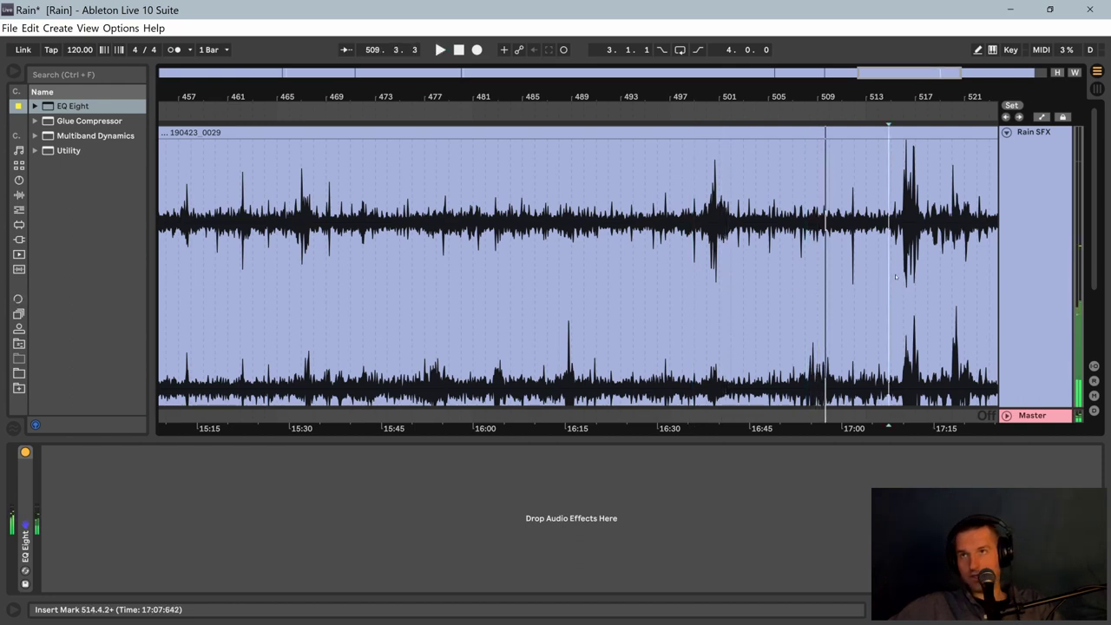
click(899, 270)
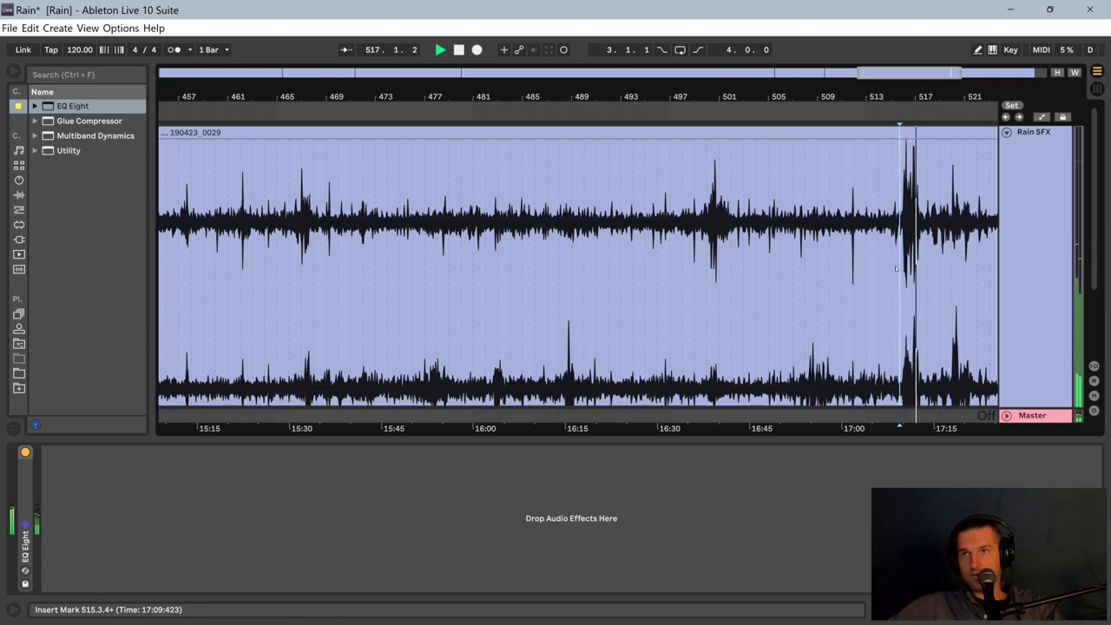
key(space)
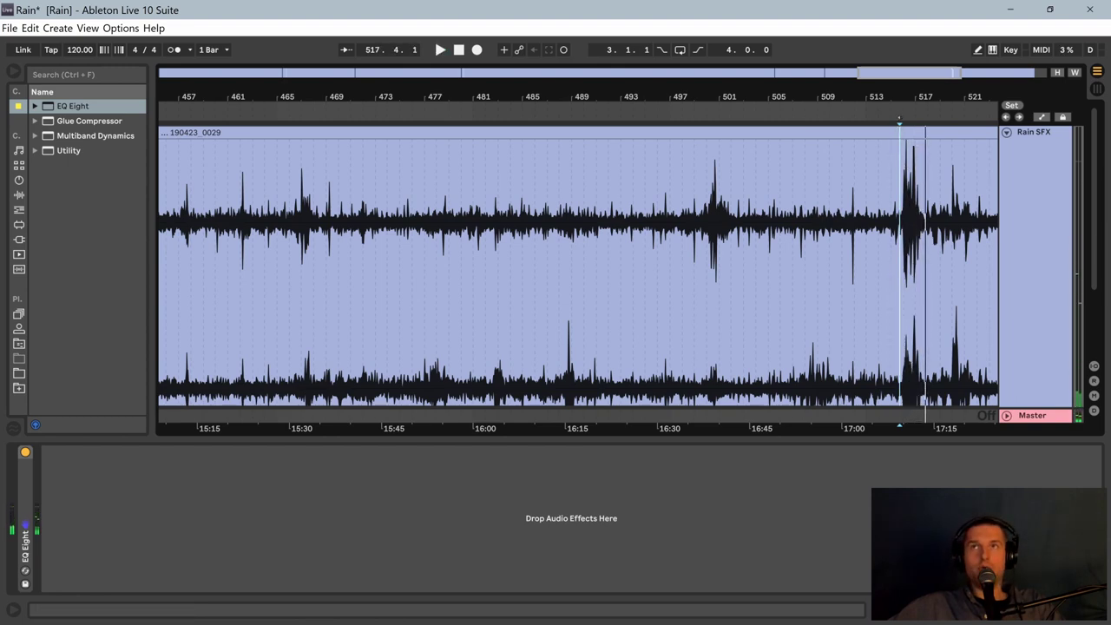
Step: Delete the disturbed section of the rain clip from 514.4.1 to 524.4.2
drag(900, 87, 605, 87)
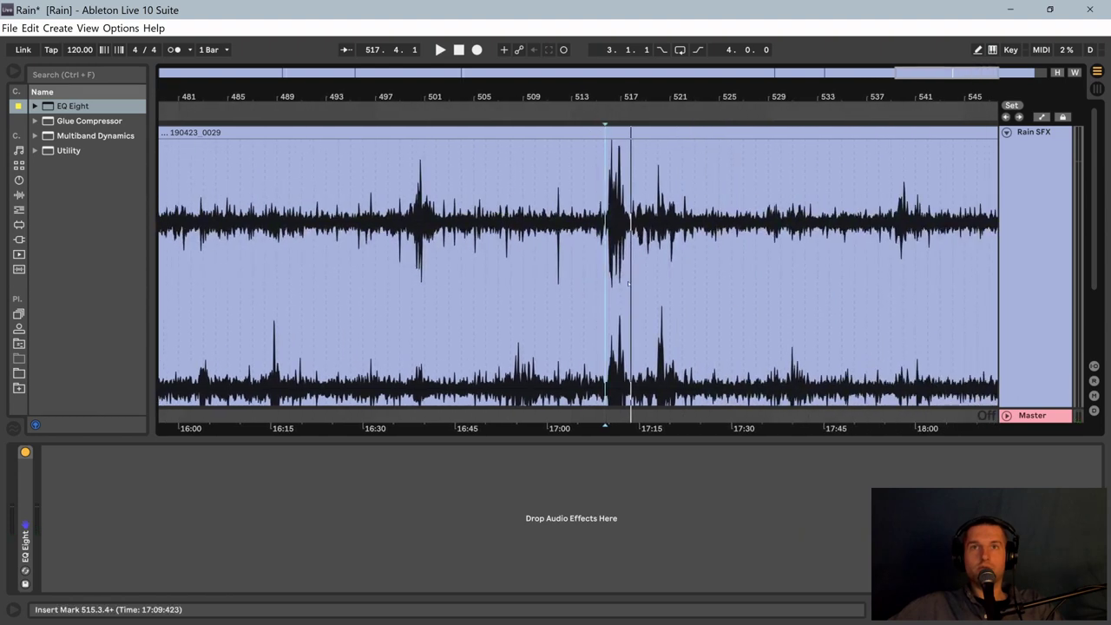
drag(593, 275, 719, 300)
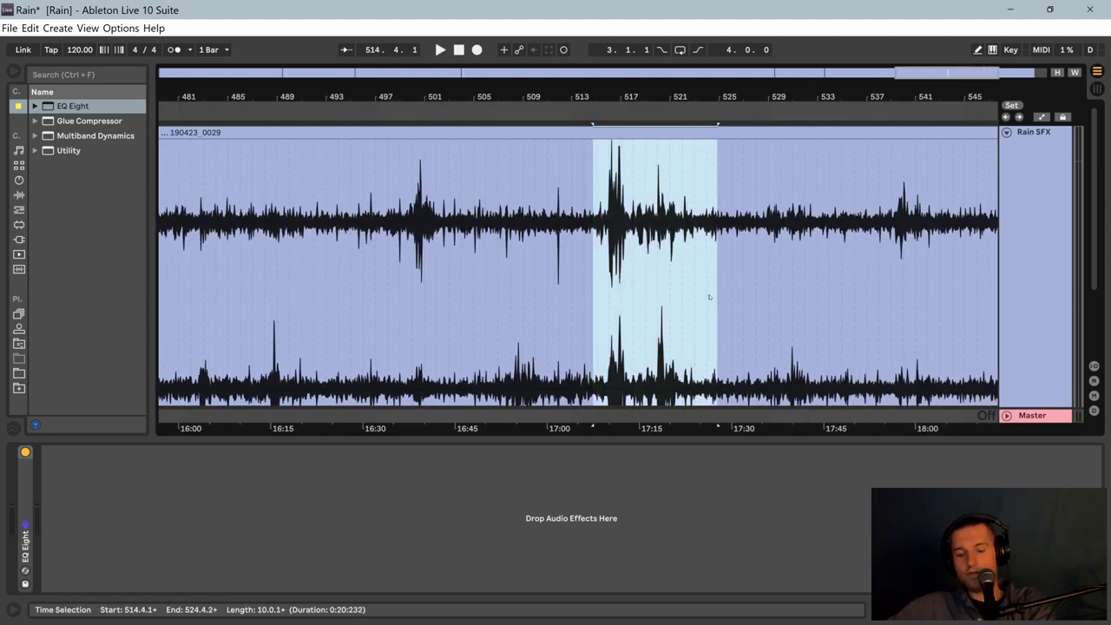
key(Delete)
Step: Move the following clip to start at 513.2.1, crossfade it with the preceding clip until about bar 515, and play the joint from 512.4.2
click(764, 139)
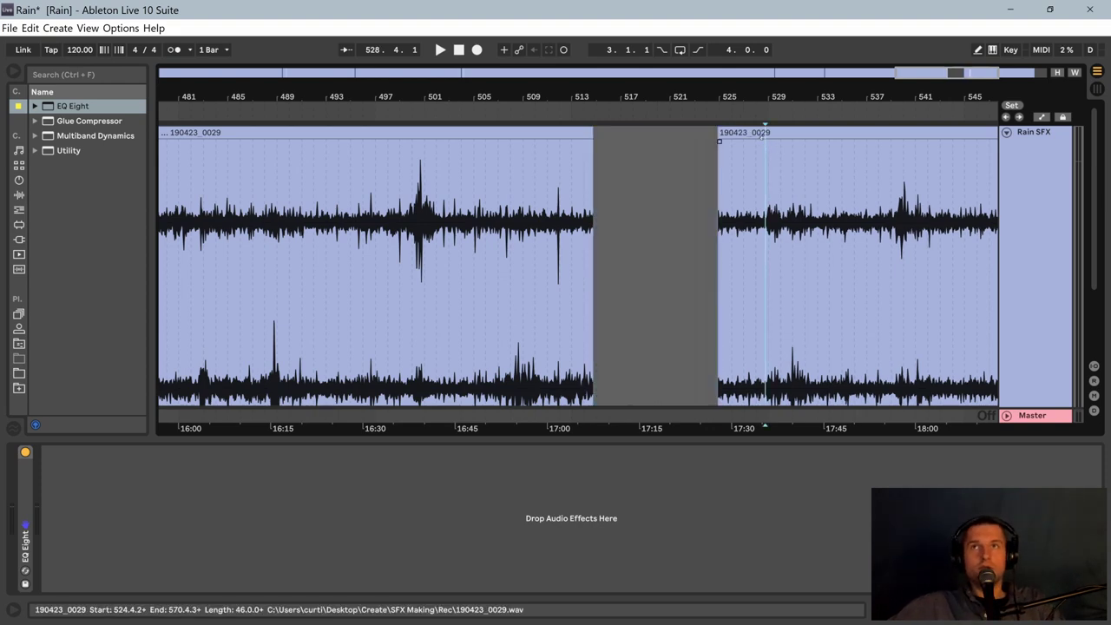
drag(776, 134, 636, 158)
drag(572, 143, 604, 143)
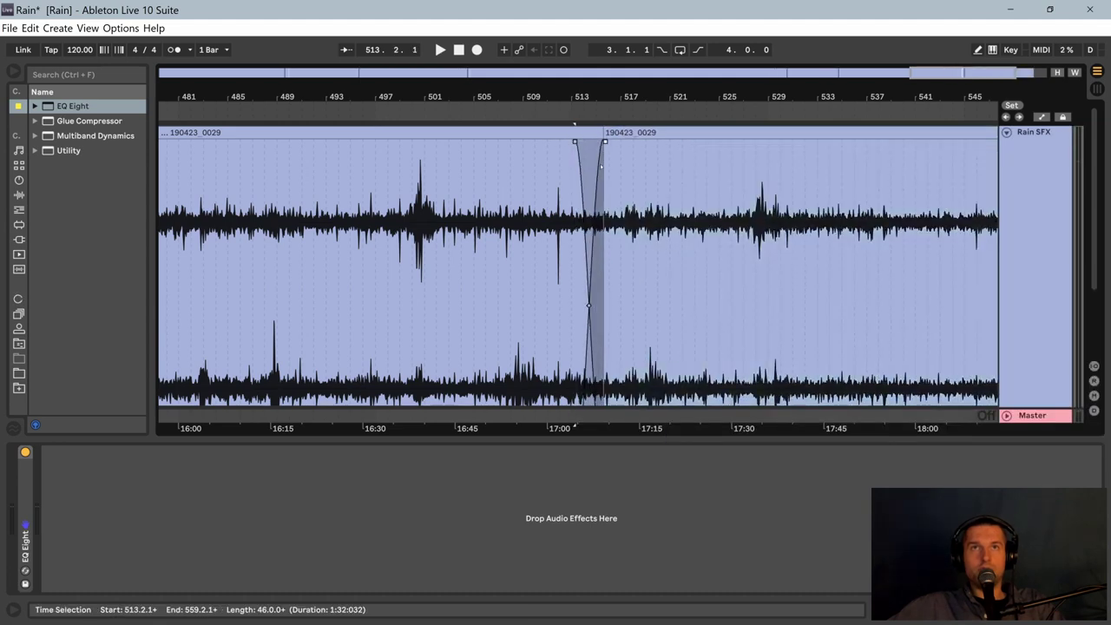
click(571, 243)
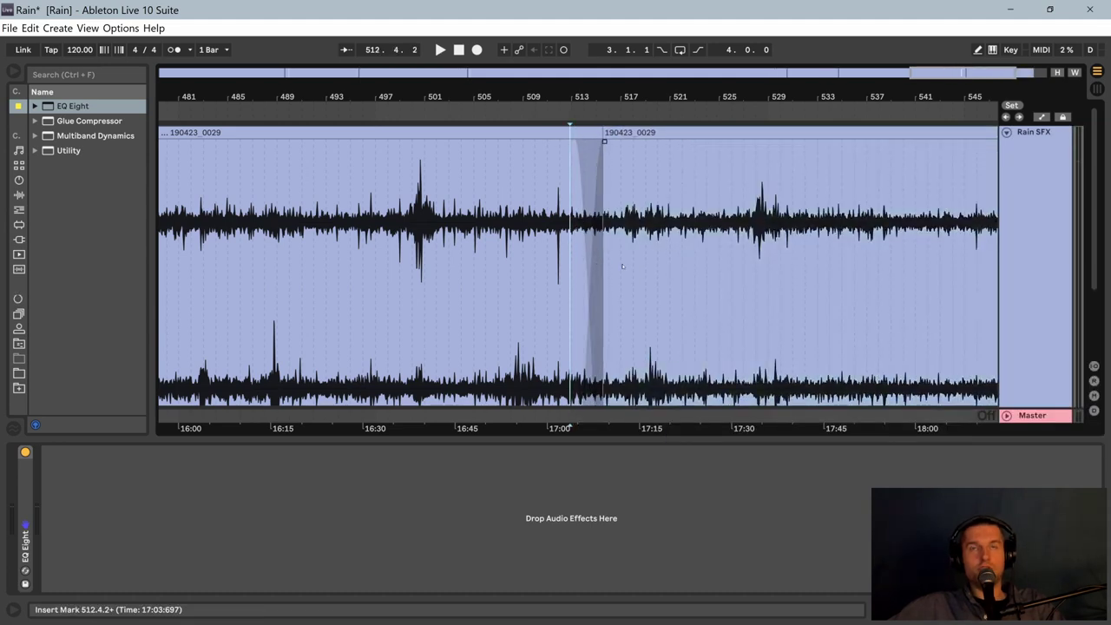
key(space)
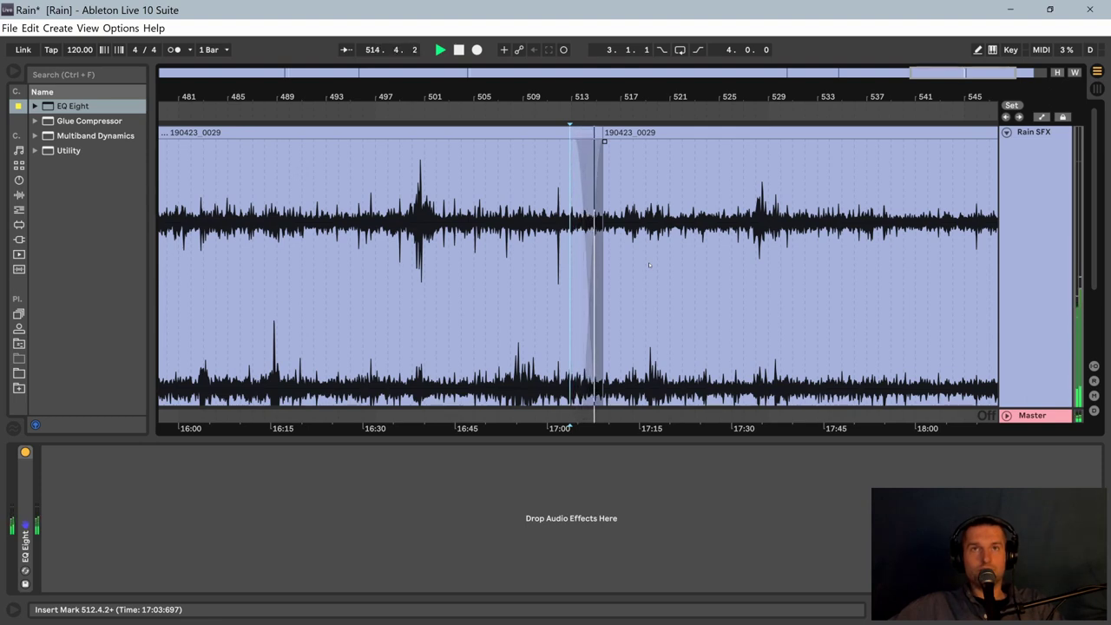
key(space)
Step: Audition the burst from 527.3.4 and the rain at successive points from about bar 535 to bar 538
click(752, 249)
key(space)
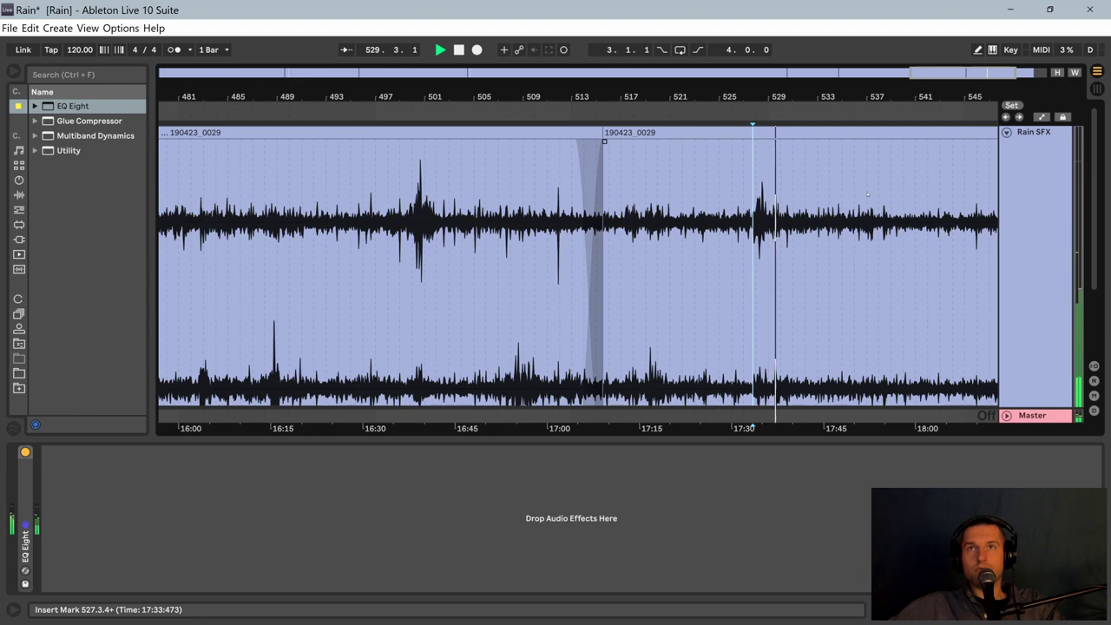
drag(828, 96, 568, 104)
click(587, 230)
key(space)
key(space)
drag(607, 232, 613, 233)
key(space)
key(space)
click(626, 236)
key(space)
key(space)
Step: Audition the rain at successive points from about bar 541 to 551.4.1 near the end of the last clip, and stop playback
click(660, 236)
key(space)
key(space)
click(700, 234)
key(space)
key(space)
click(729, 232)
click(758, 234)
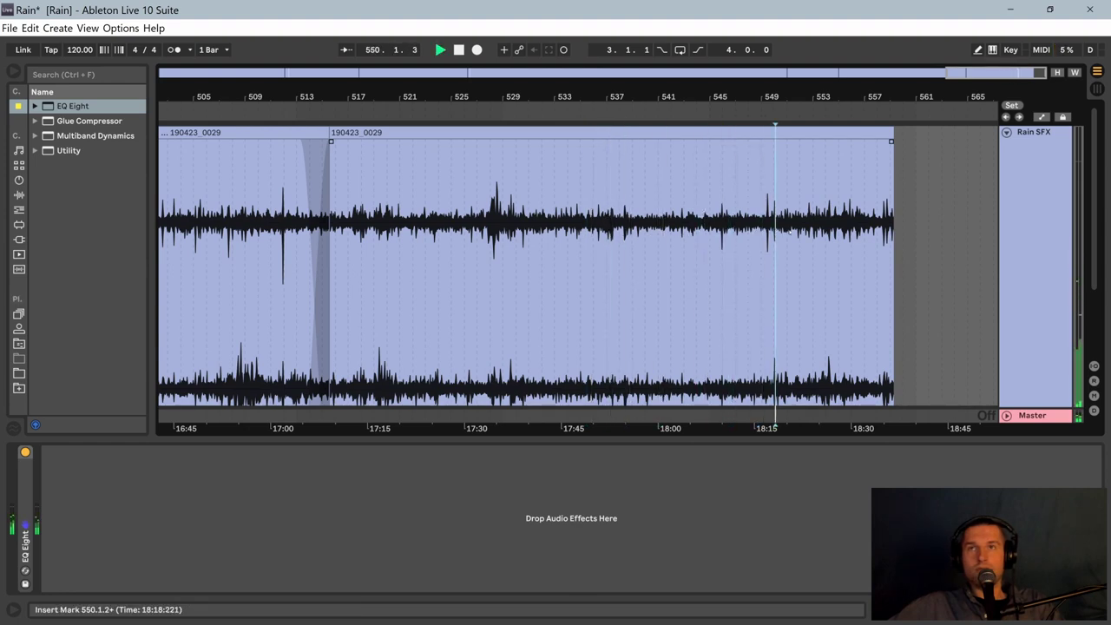
click(796, 233)
key(space)
key(space)
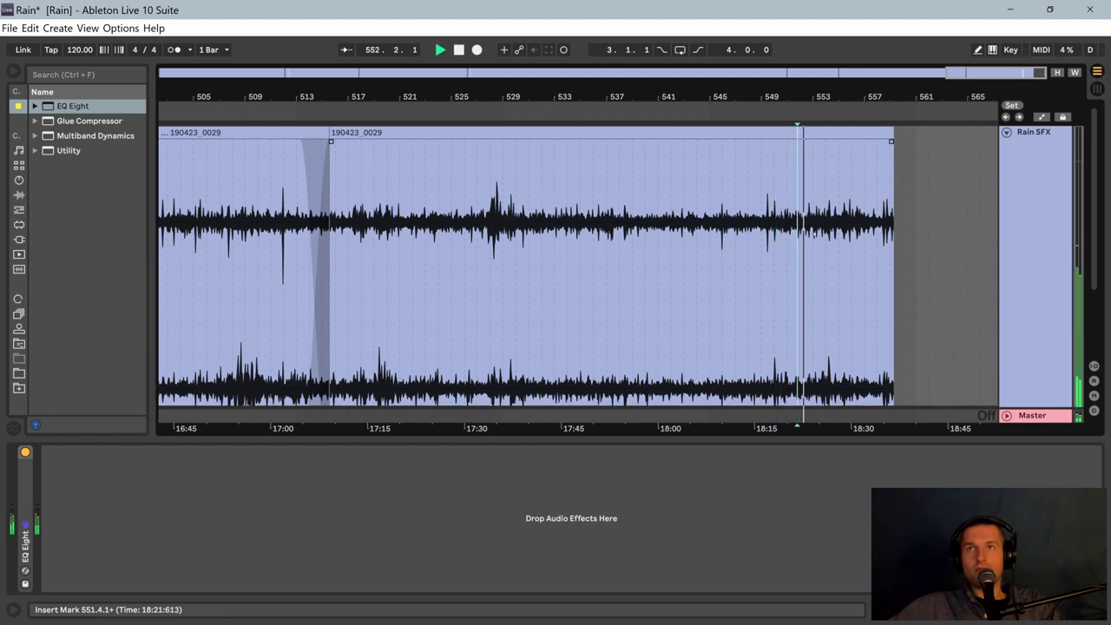
key(space)
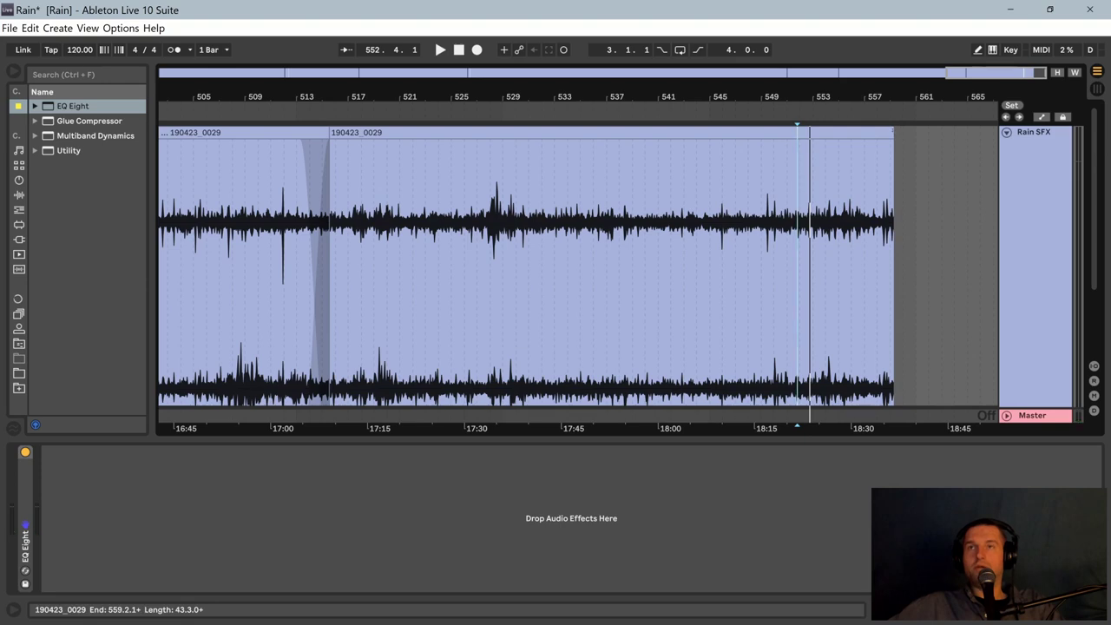
Step: Trim the end of the last rain clip back to 548.1.2 and audition its ending from 544.1.4
drag(892, 173, 749, 174)
click(702, 256)
key(space)
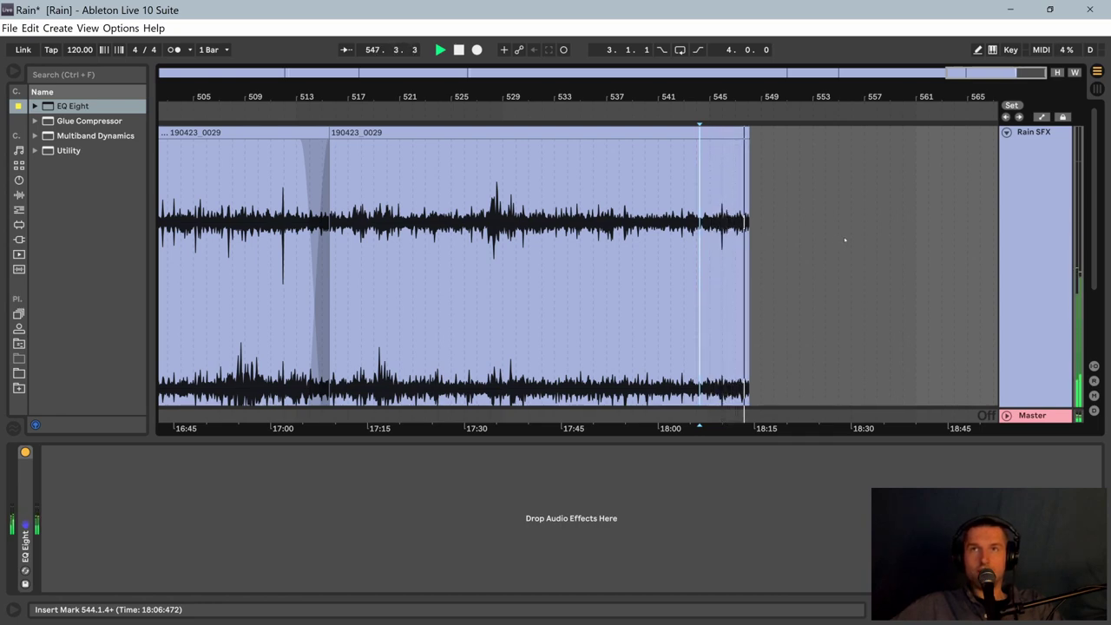
key(space)
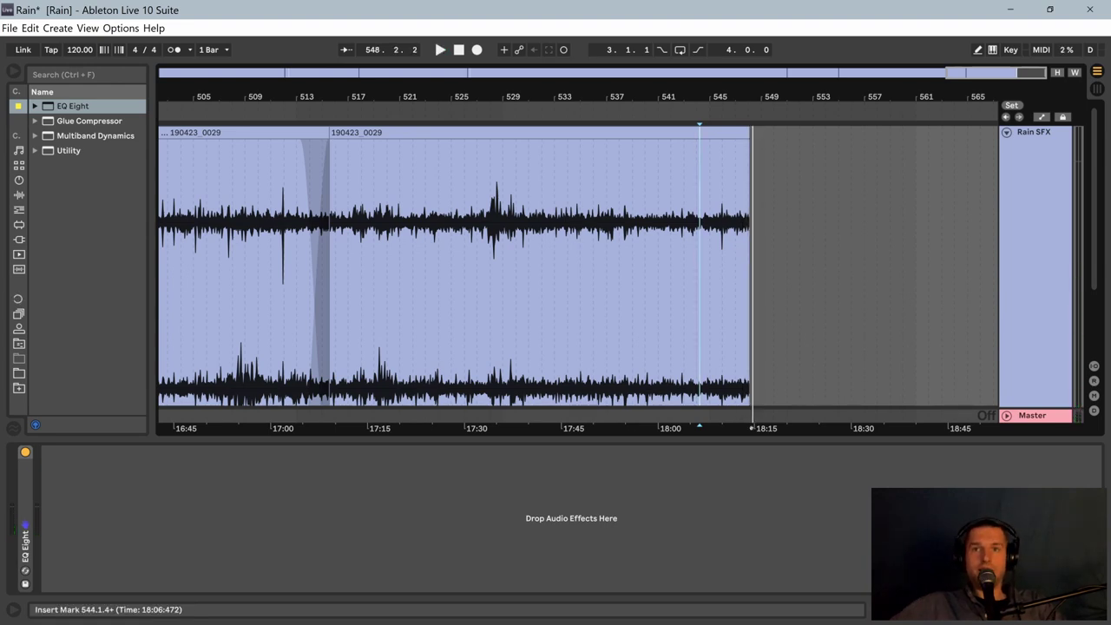
Step: Consolidate all the rain clips from 1.1.1 to 548.1.2 into one clip
key(w)
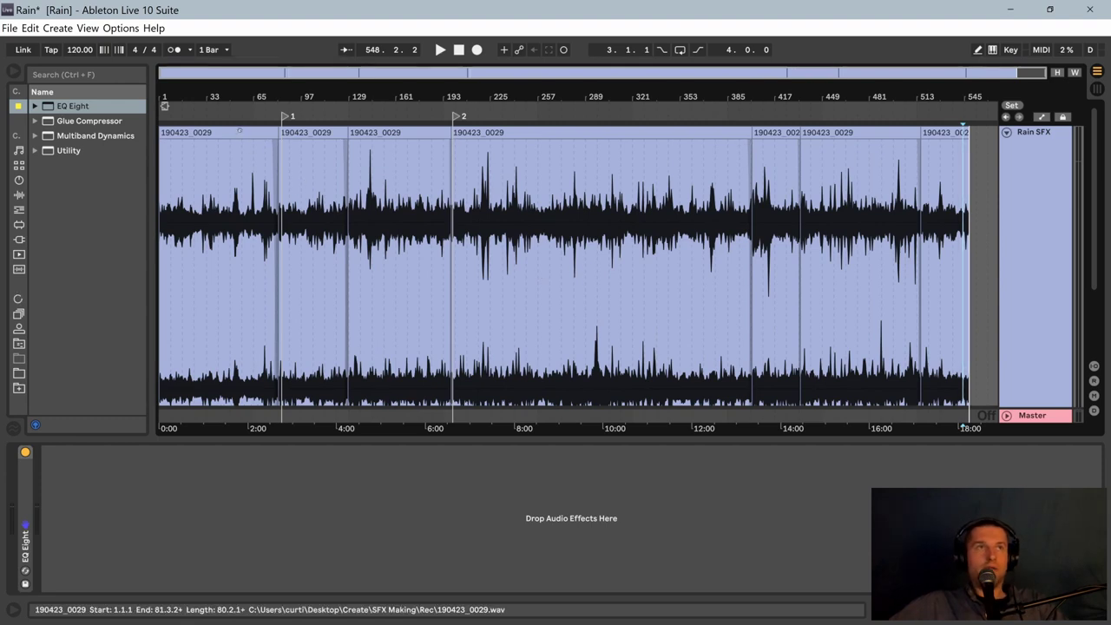
click(241, 132)
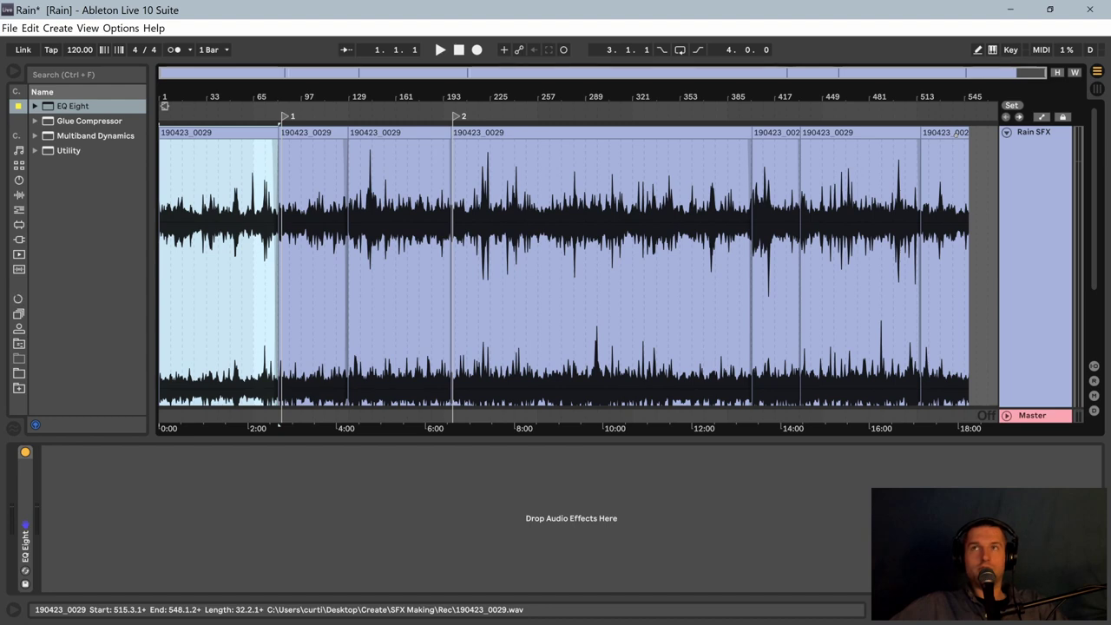
shift+click(955, 133)
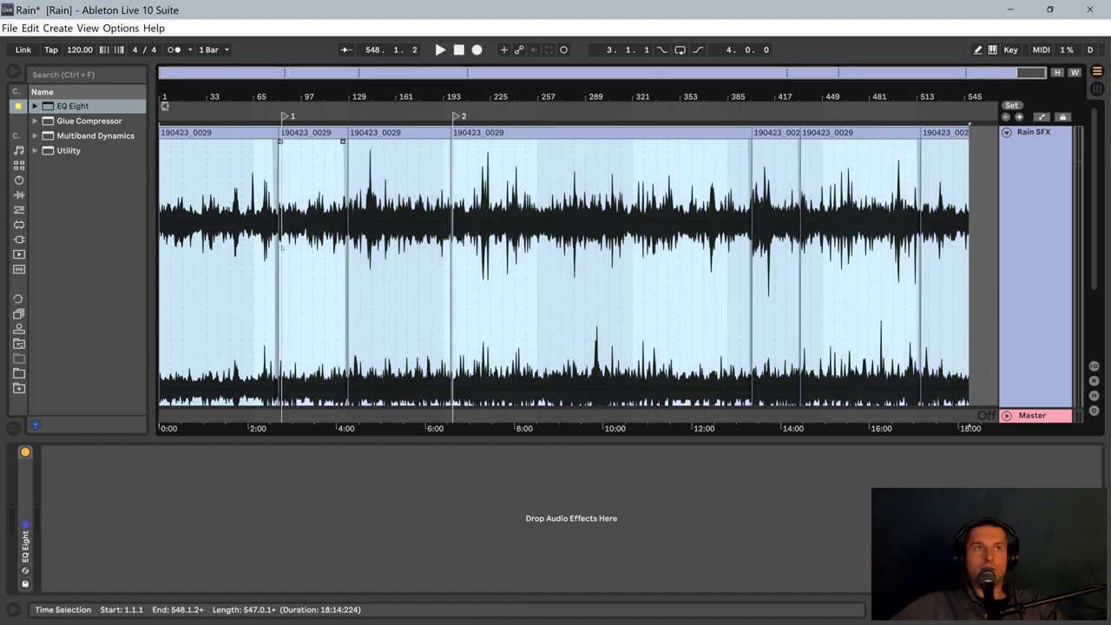
right_click(243, 132)
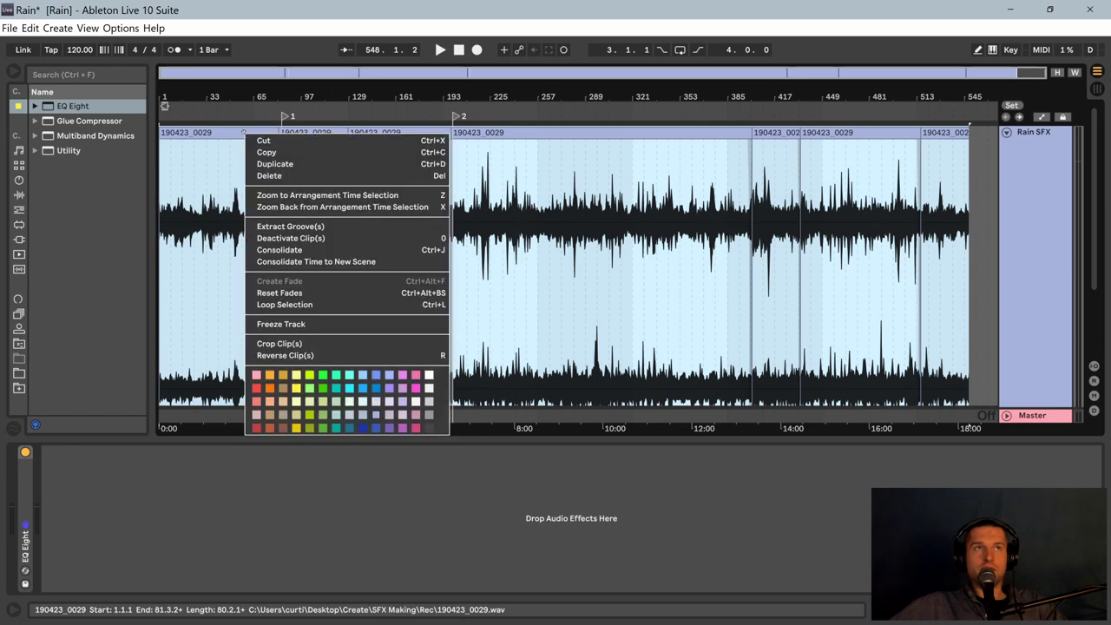
click(304, 249)
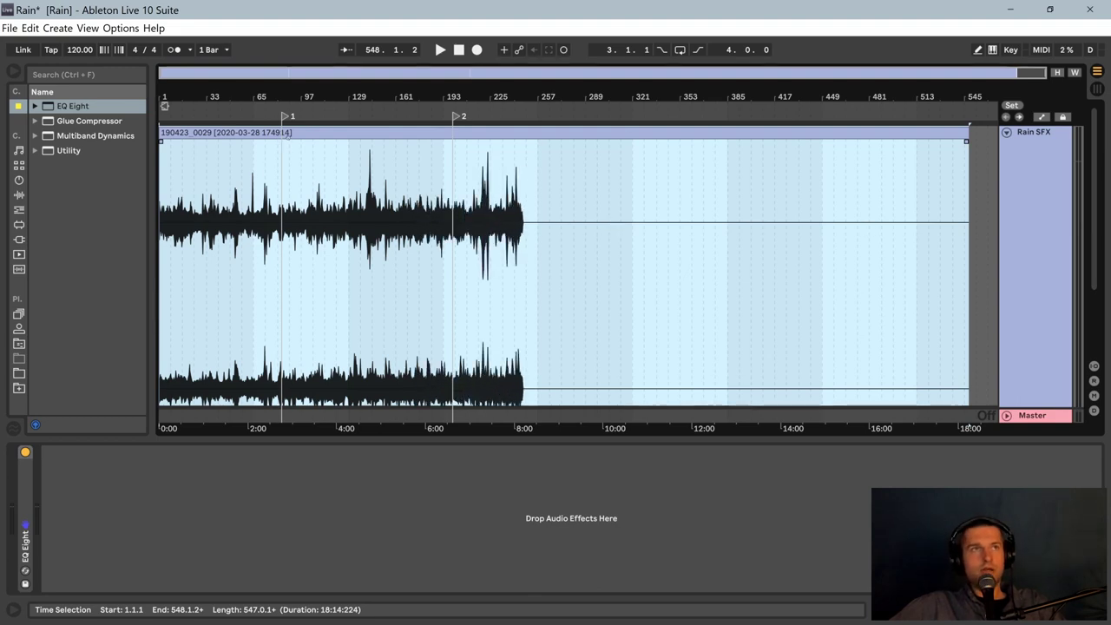
Step: Delete locators 1 and 2 from the arrangement
click(262, 133)
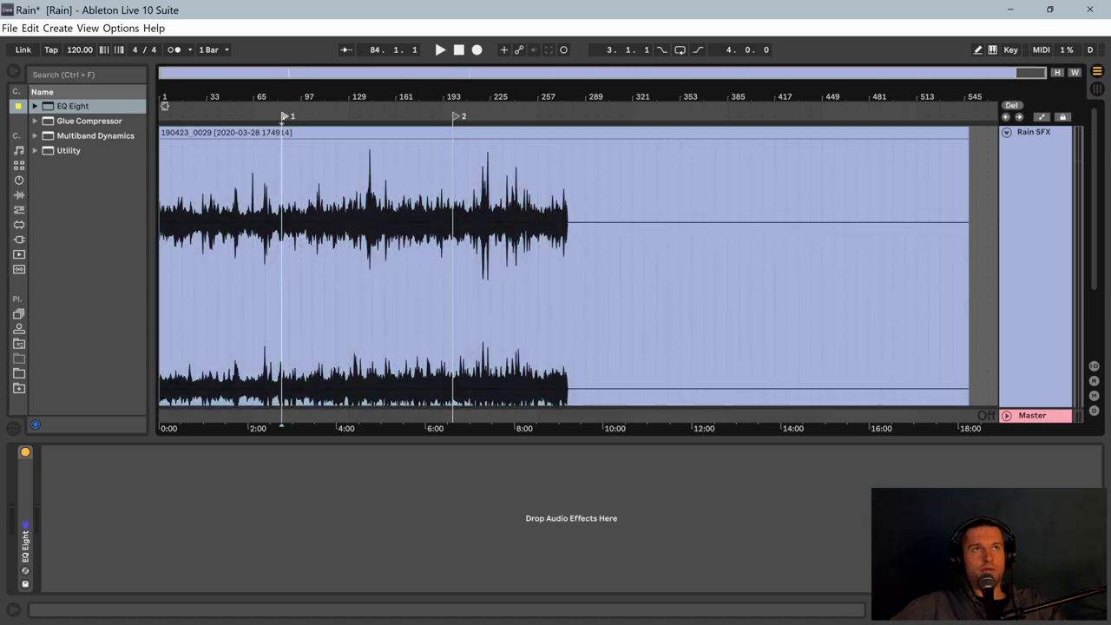
right_click(285, 116)
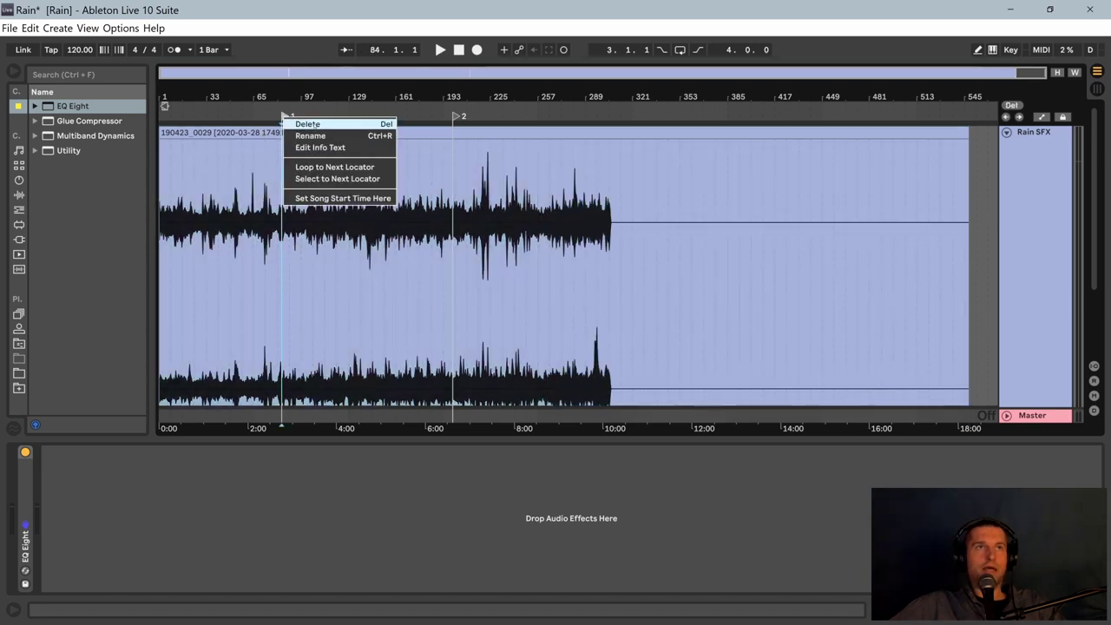
click(307, 124)
right_click(457, 116)
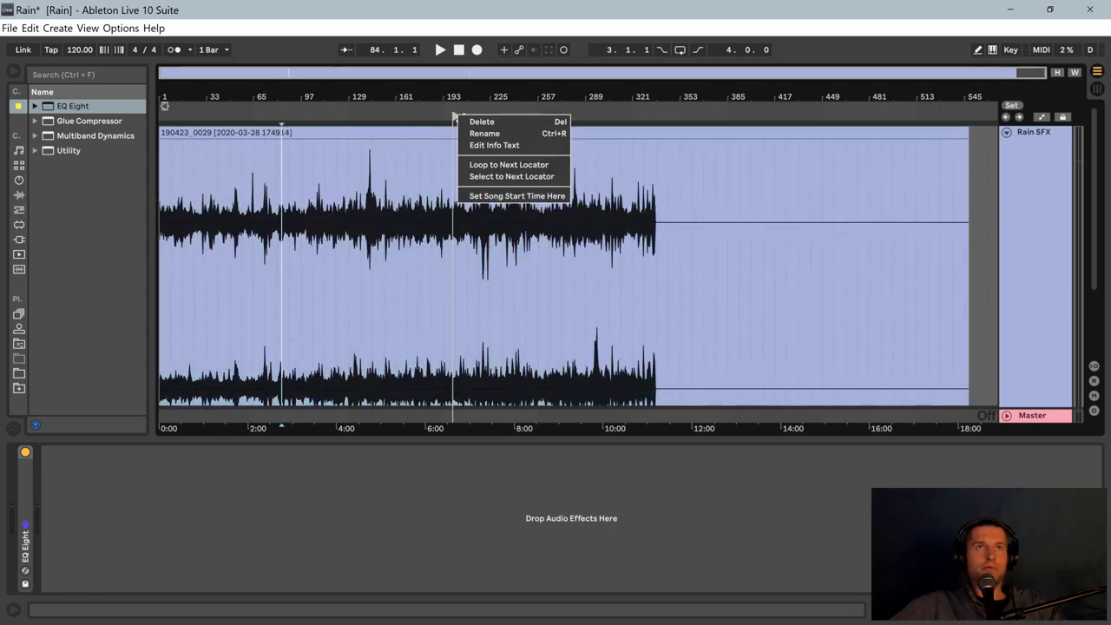
click(477, 124)
Step: Duplicate the consolidated rain clip and move the copy to start at 533.3.4, crossfaded with the end of the original
click(260, 131)
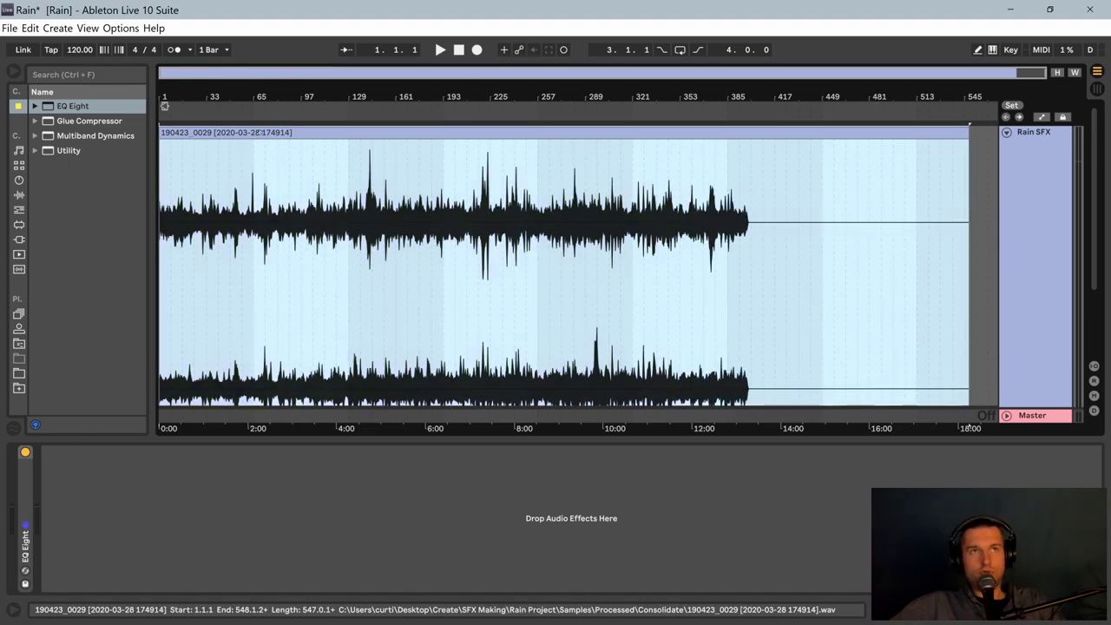
key(ctrl+d)
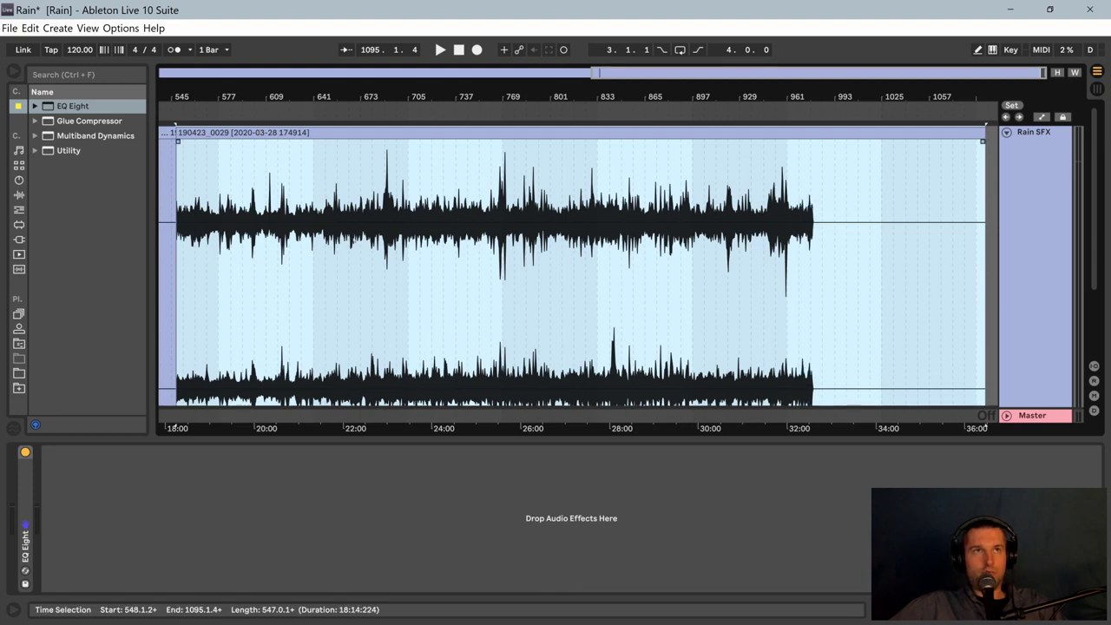
key(minus)
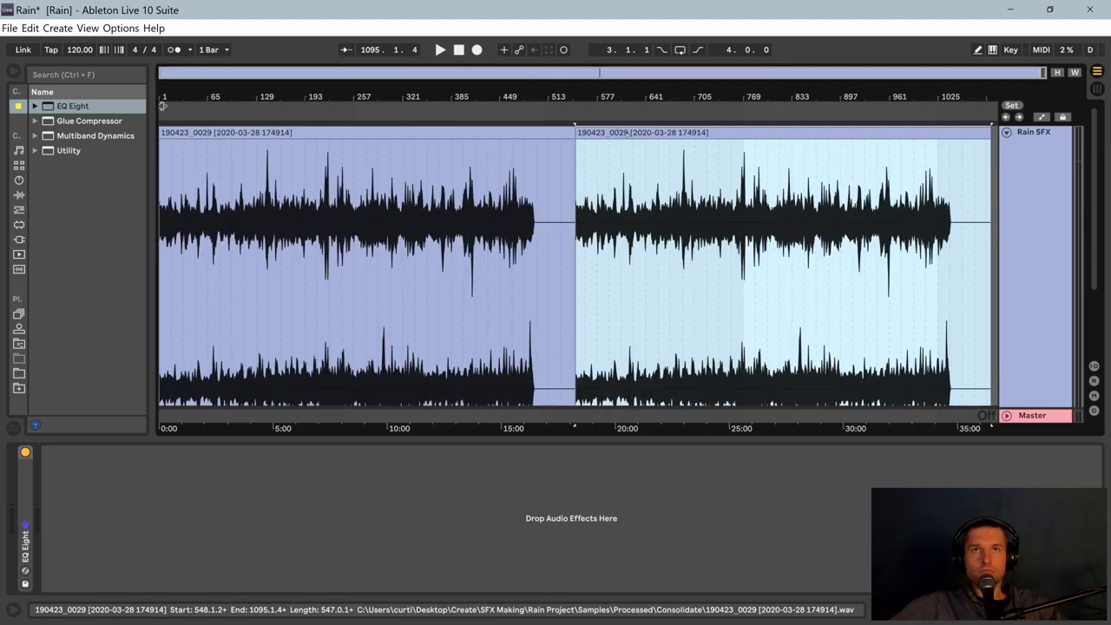
mouse_move(619, 132)
mouse_down()
mouse_move(563, 141)
mouse_move(582, 158)
mouse_up()
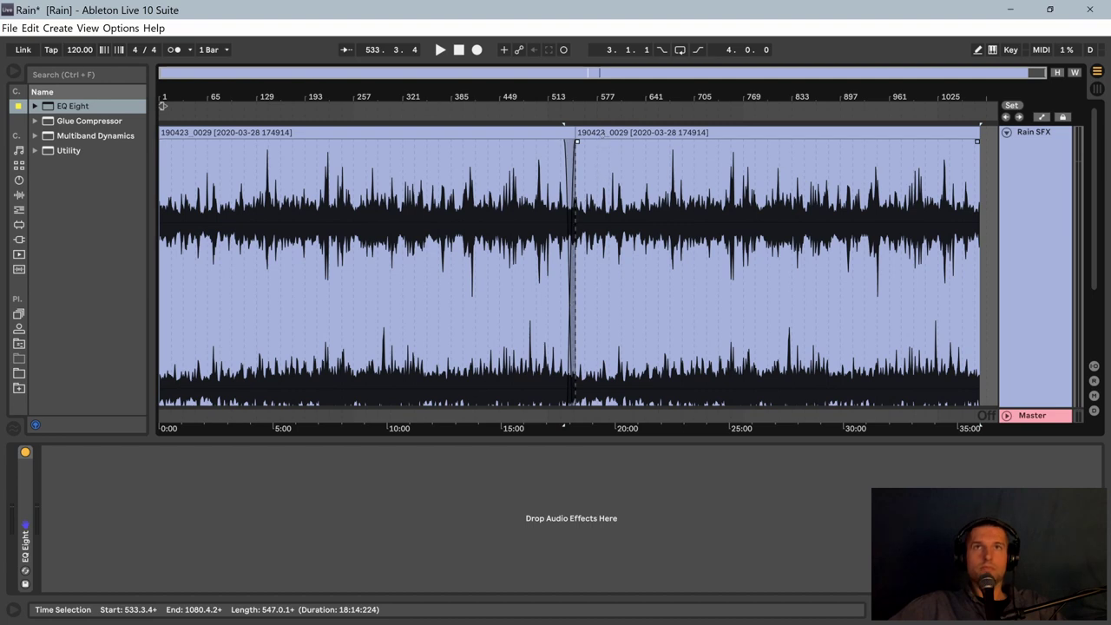
Step: Audition the crossfade between the two consolidated clips from 527.4.4 and 538.4.1, stop playback and return to the song start
click(560, 172)
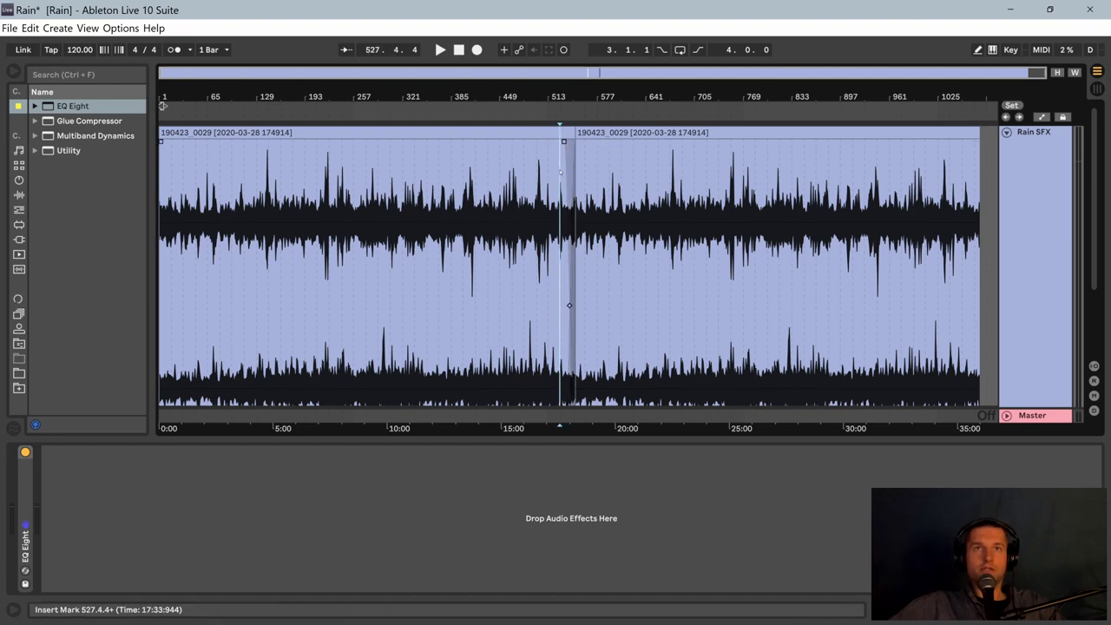
key(space)
drag(581, 99, 582, 172)
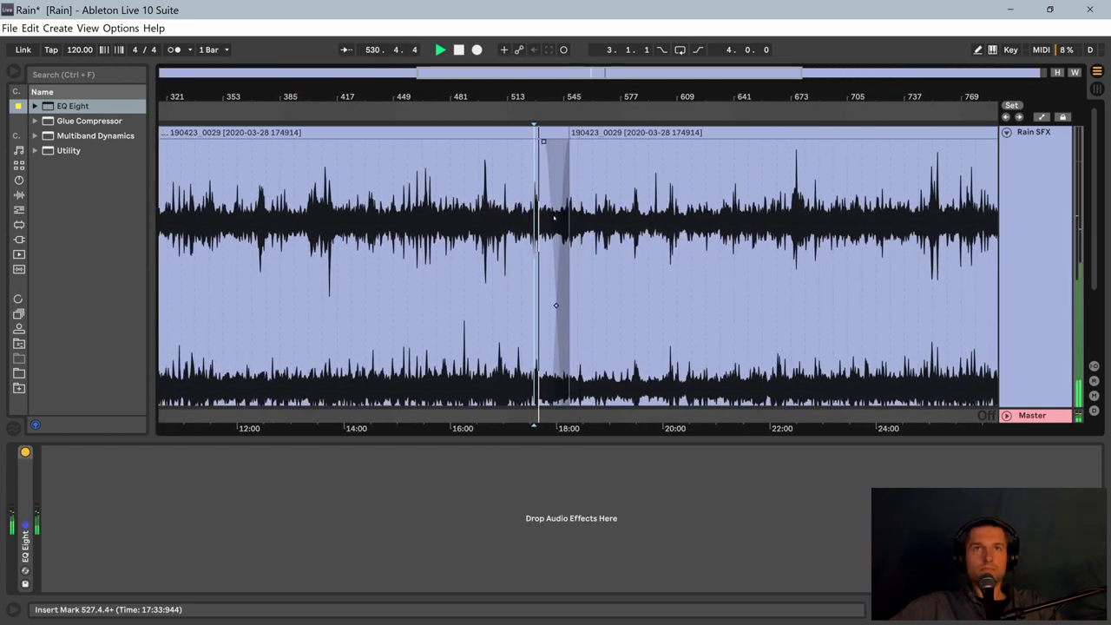
click(553, 218)
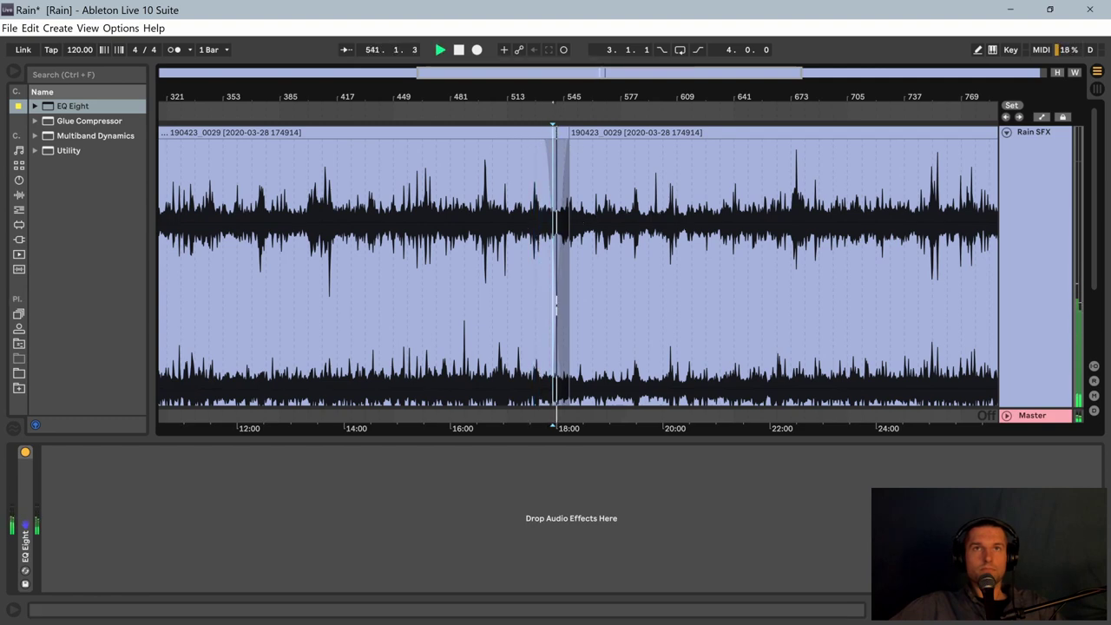
scroll(555, 304, up, 2)
drag(549, 185, 525, 297)
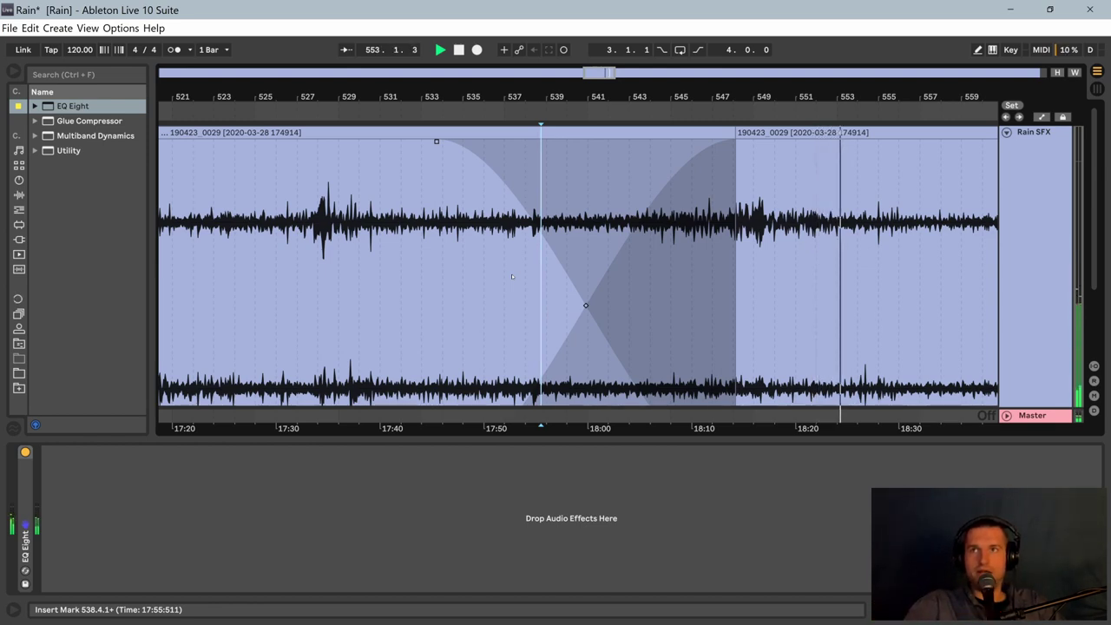
click(460, 51)
click(552, 252)
scroll(614, 255, down, 5)
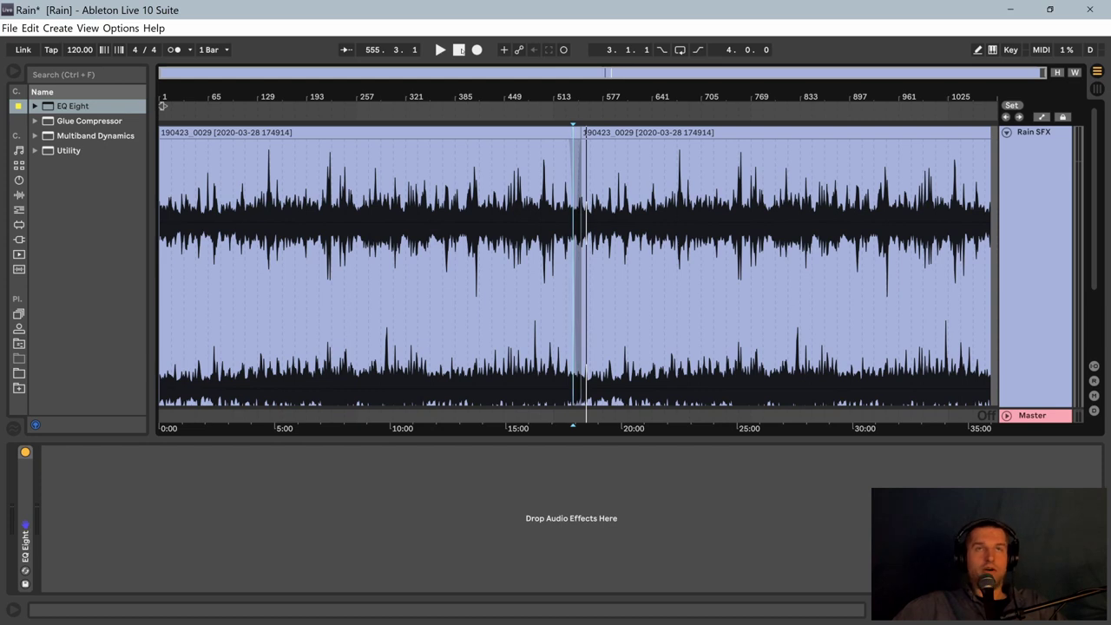
click(461, 51)
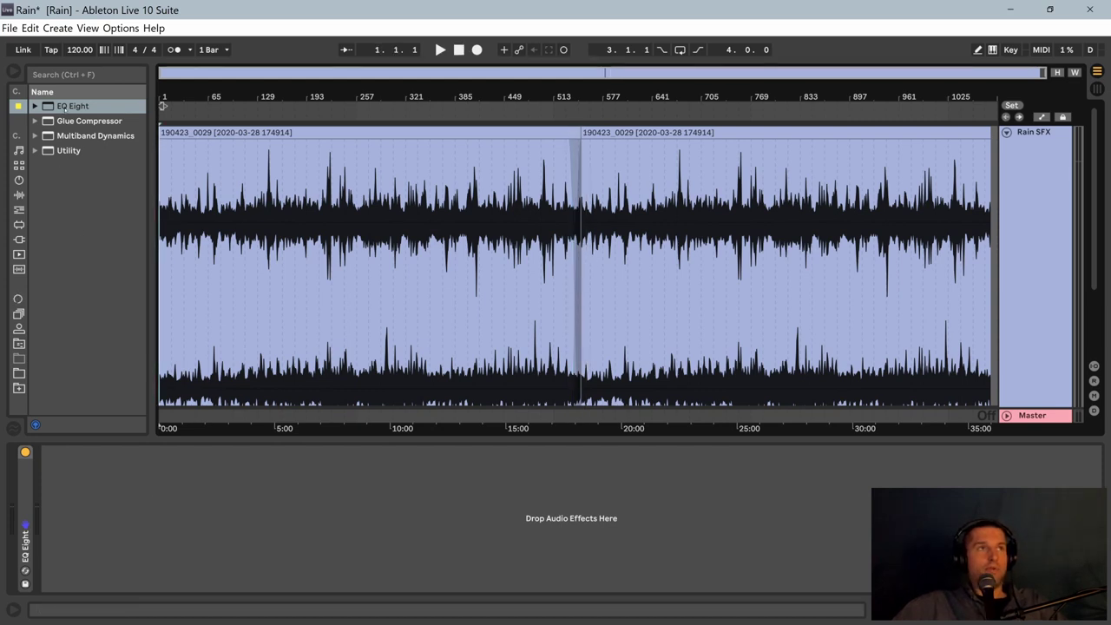
Step: Add a second EQ Eight to the rain track, set band 1 to 278 Hz and -5.83 dB during playback, and compare with the band off
drag(65, 107, 155, 495)
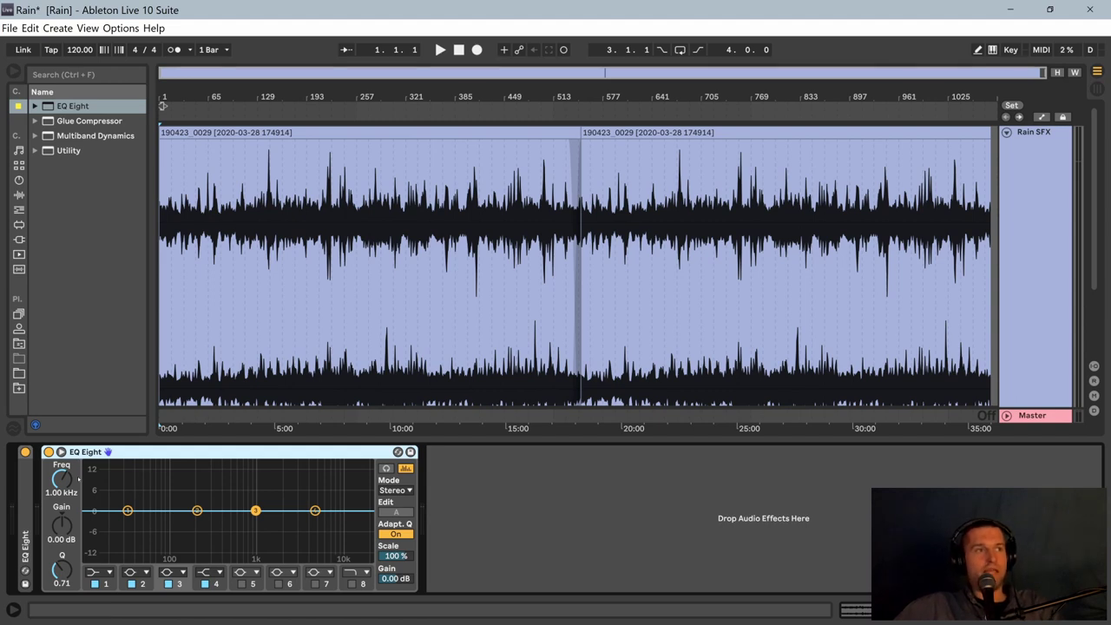
key(space)
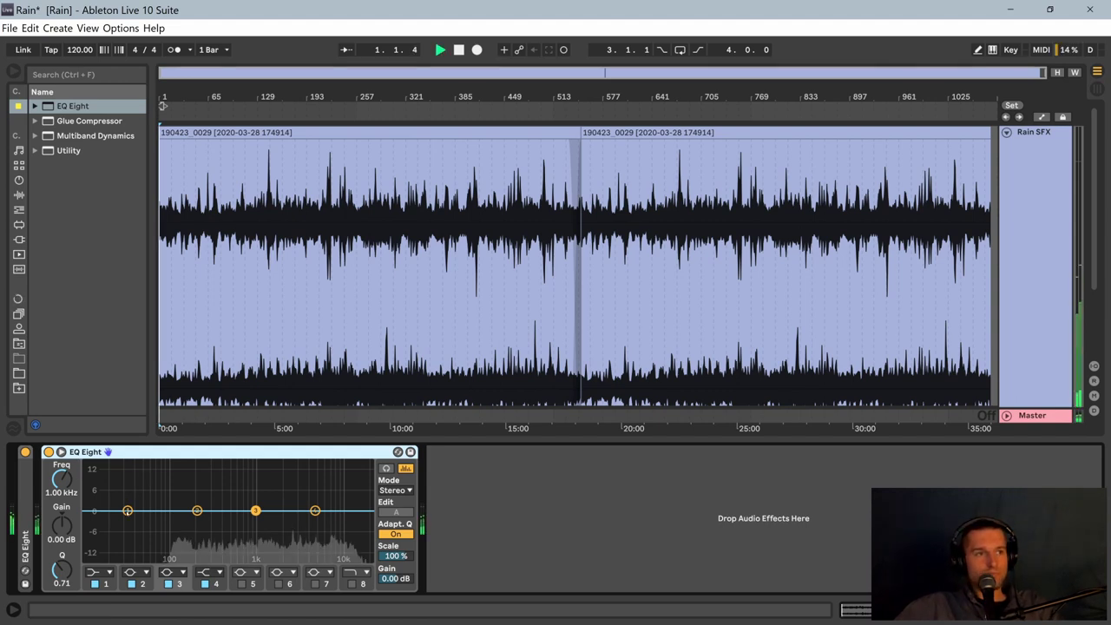
drag(128, 511, 207, 528)
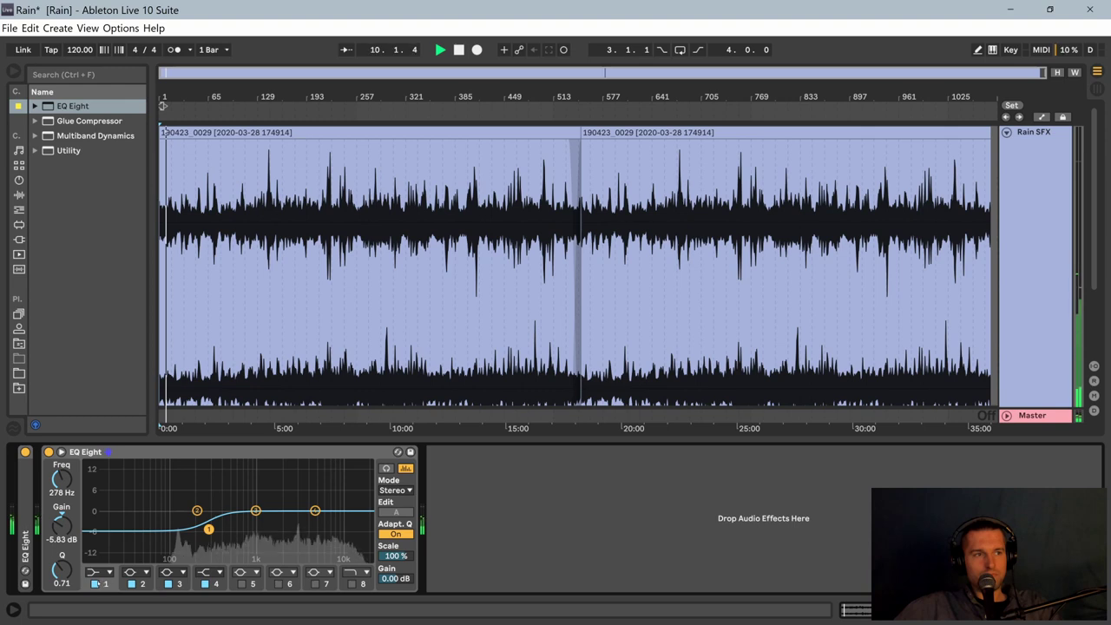
click(96, 583)
click(95, 583)
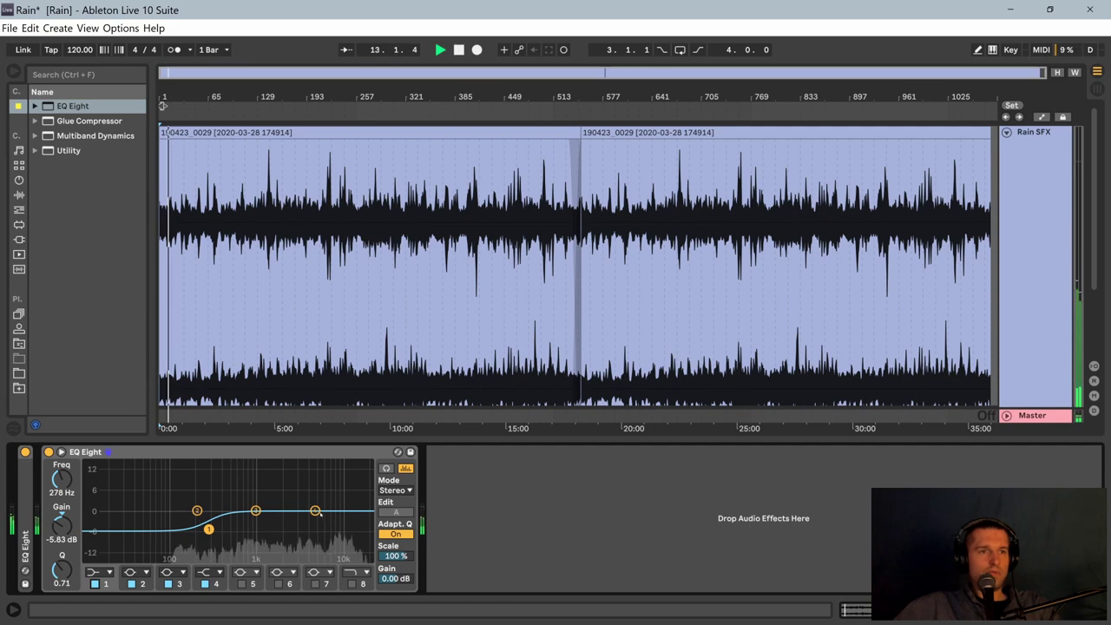
Step: Set band 4 to 10.2 kHz at -0.12 dB, sweep a boosted band 3 through the mids, and set it to 2.11 kHz at -2.36 dB
drag(316, 512, 337, 504)
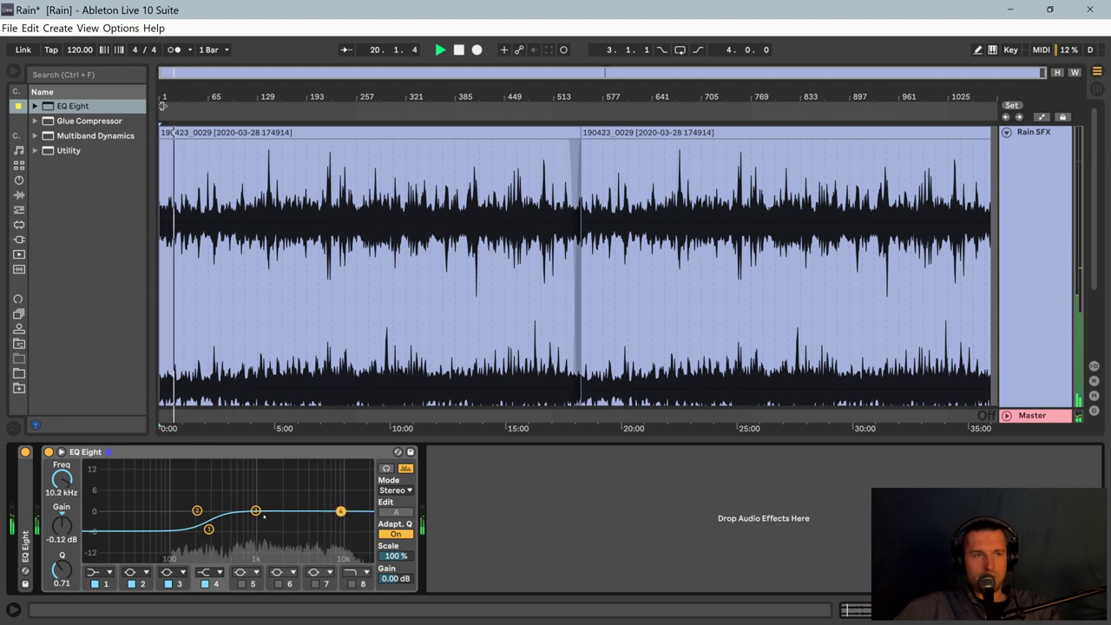
drag(255, 510, 297, 492)
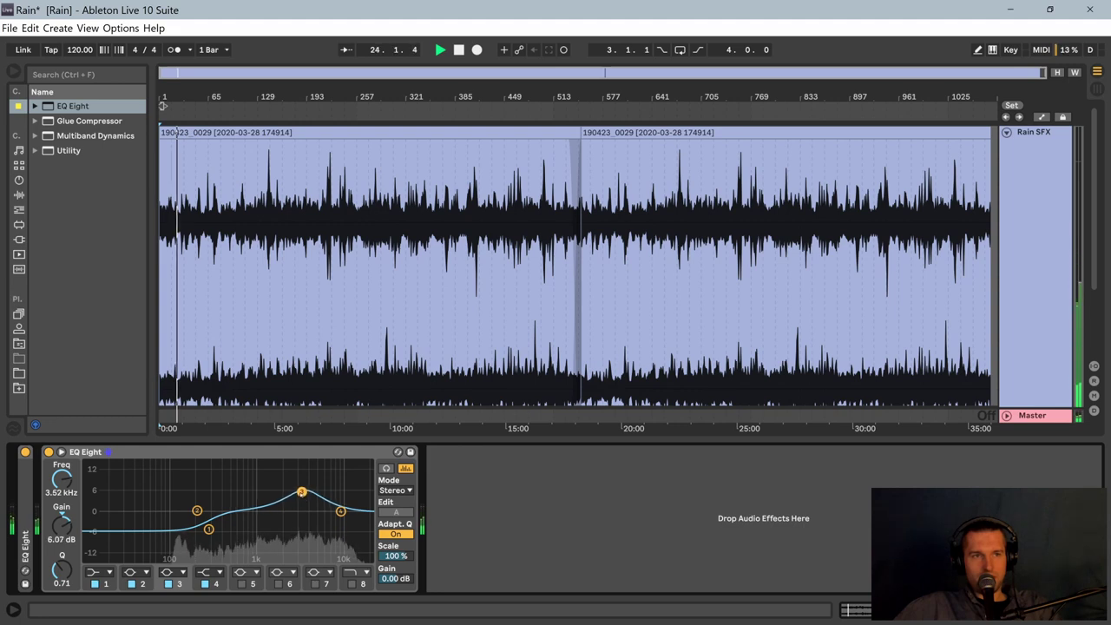
drag(303, 491, 297, 490)
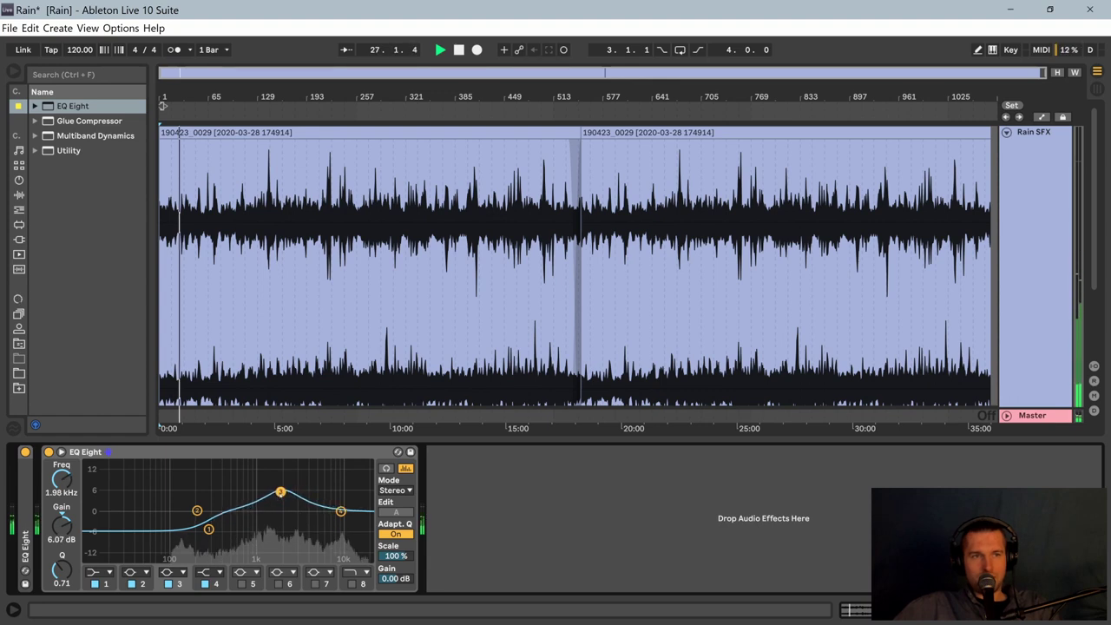
drag(280, 493, 283, 518)
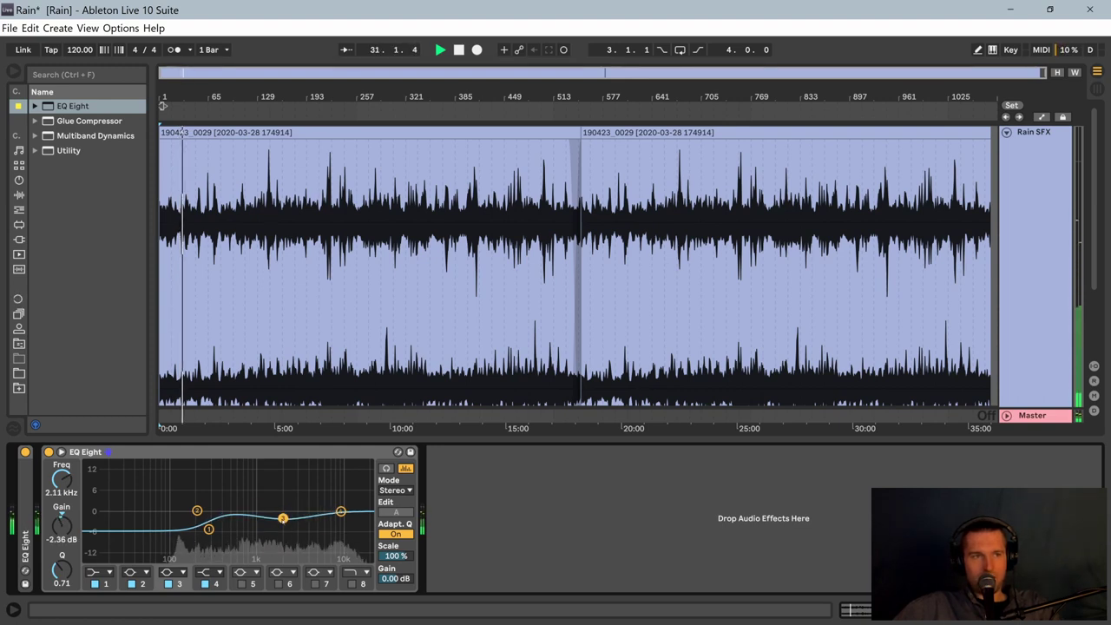
Step: Sweep a narrow boost with band 2, set it to 791 Hz, -6.67 dB and Q 6.16, and collapse the second EQ Eight
drag(198, 511, 247, 498)
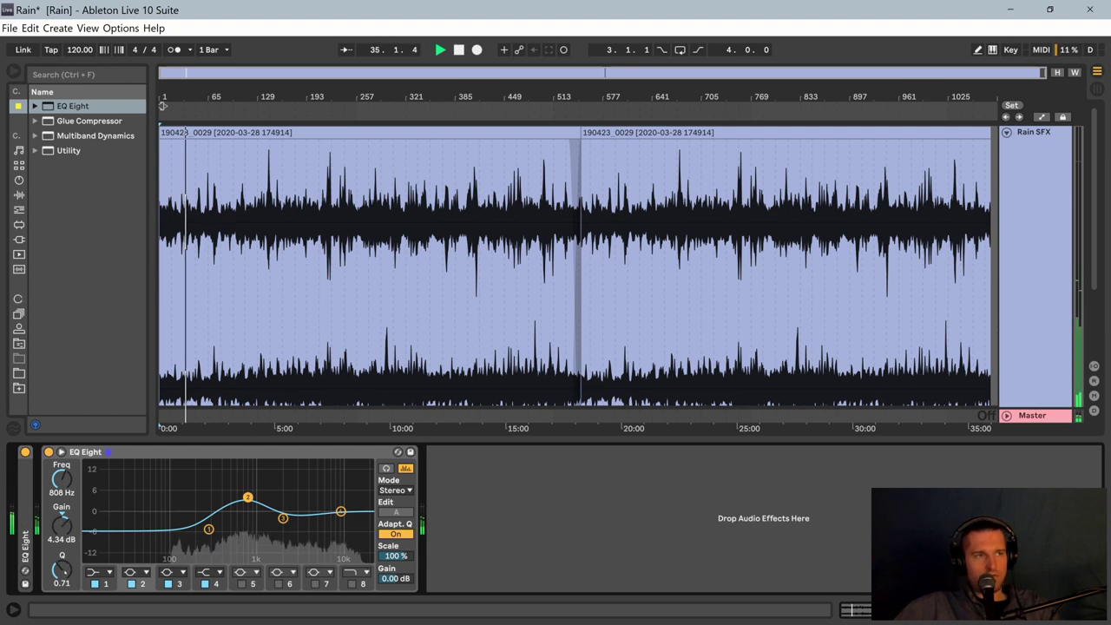
drag(66, 582, 62, 531)
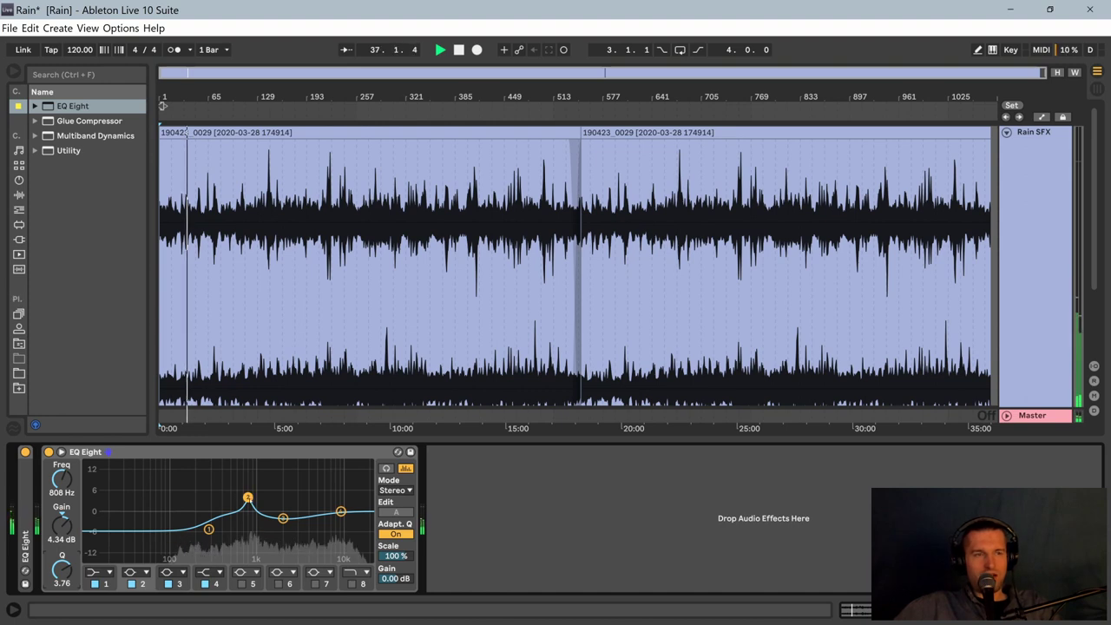
drag(248, 498, 247, 477)
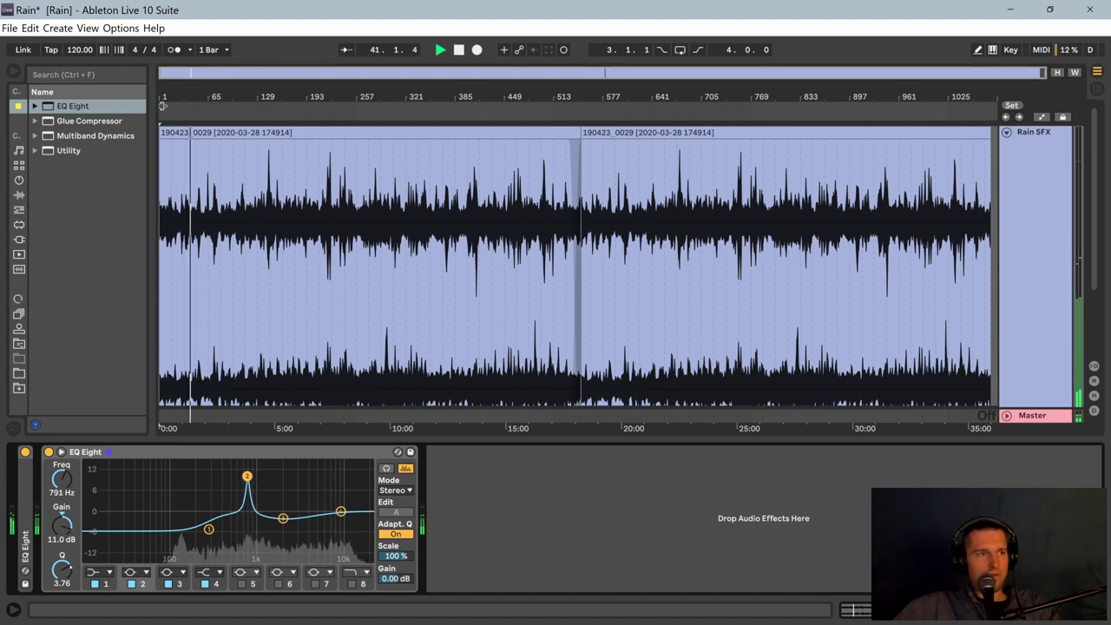
drag(64, 568, 70, 581)
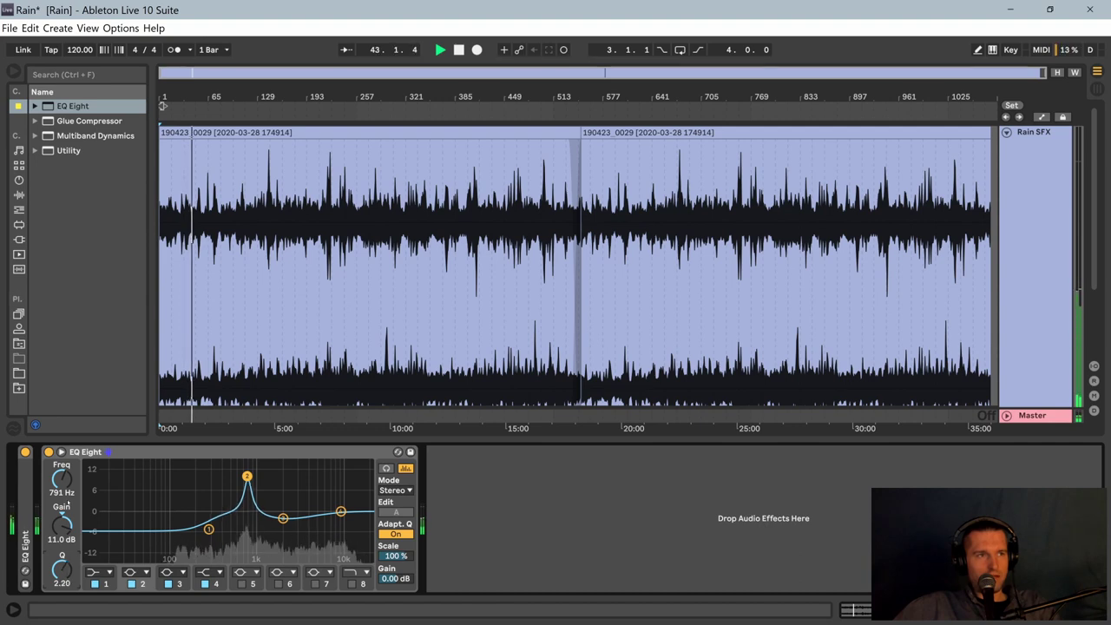
mouse_move(61, 524)
mouse_down()
mouse_move(72, 587)
mouse_move(69, 543)
mouse_up()
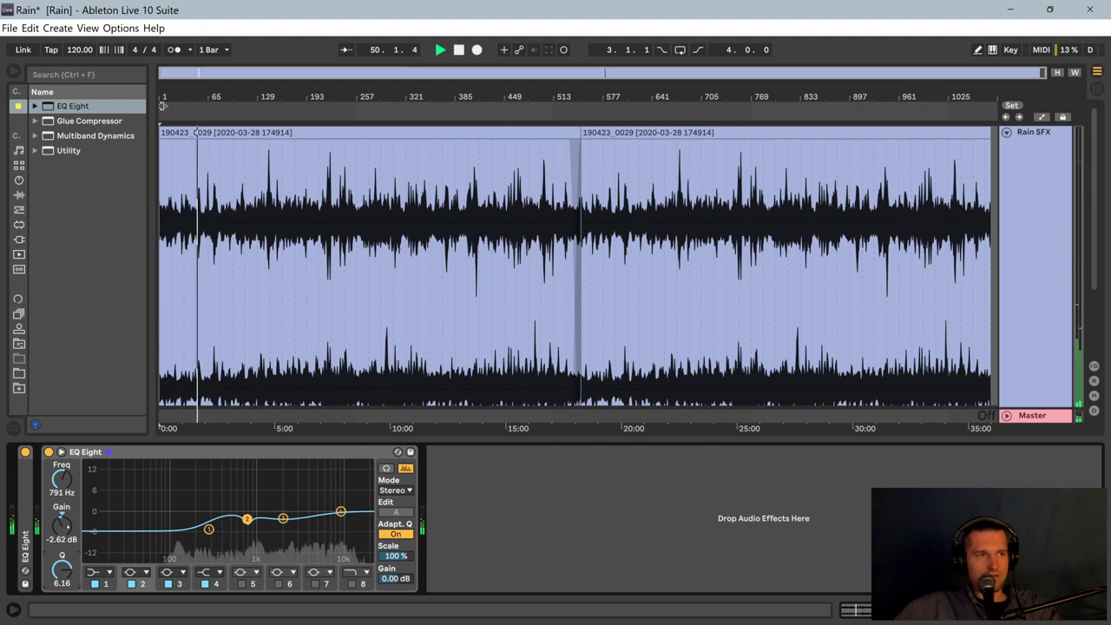
mouse_move(62, 522)
mouse_down()
mouse_move(63, 510)
mouse_move(64, 543)
mouse_up()
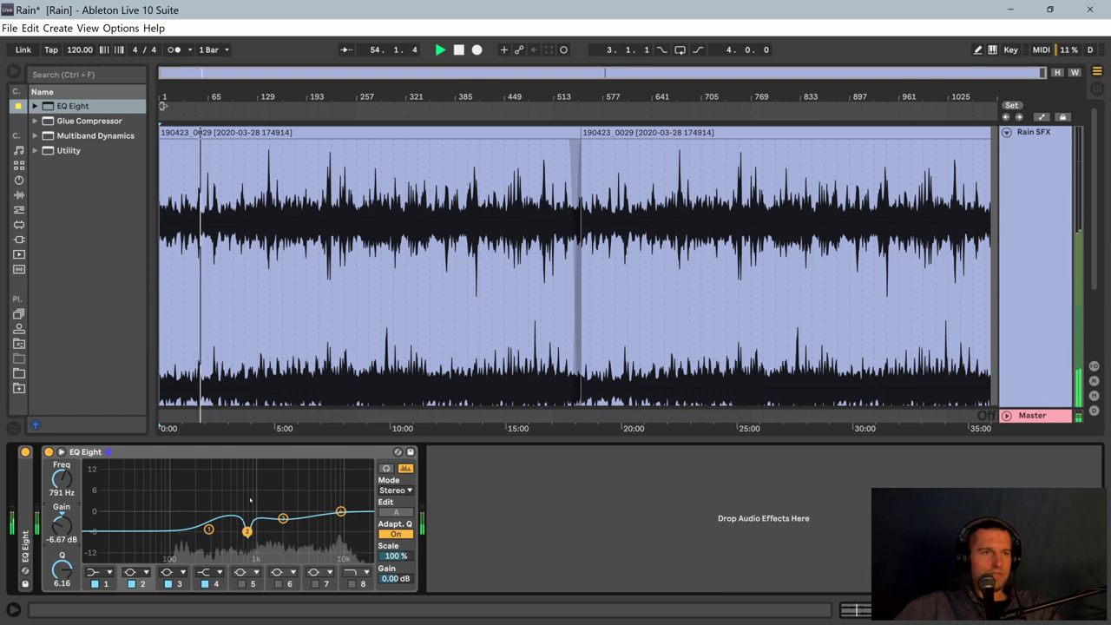
double_click(230, 452)
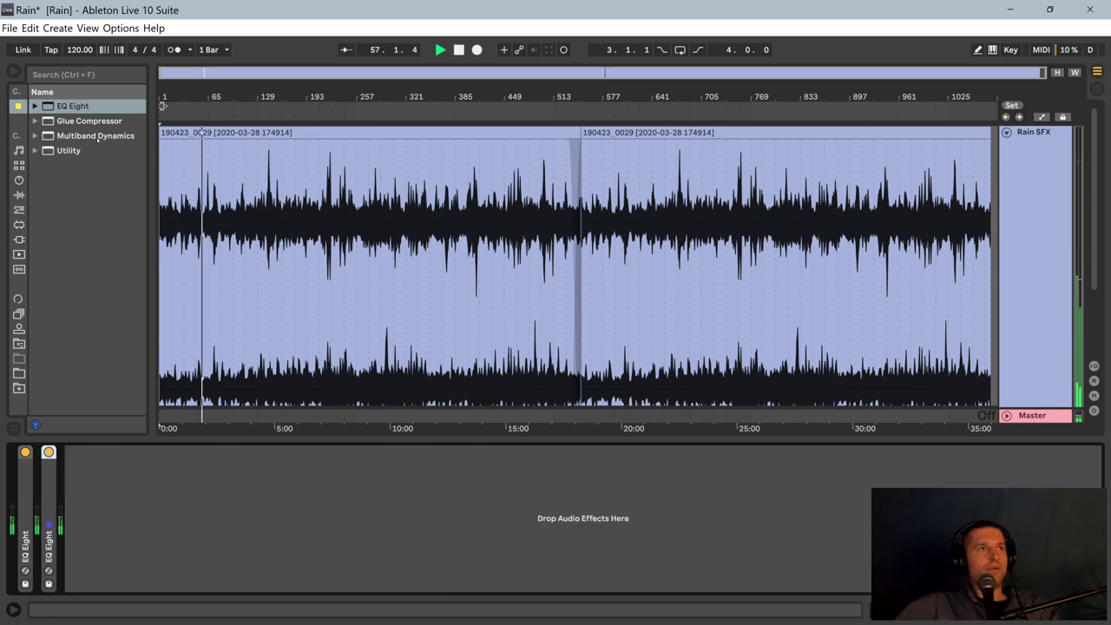
Step: Add Multiband Dynamics, compress the high band above about -52 dB, and set its output to 3.05 dB and split frequency to 4.03 kHz
drag(98, 139, 151, 490)
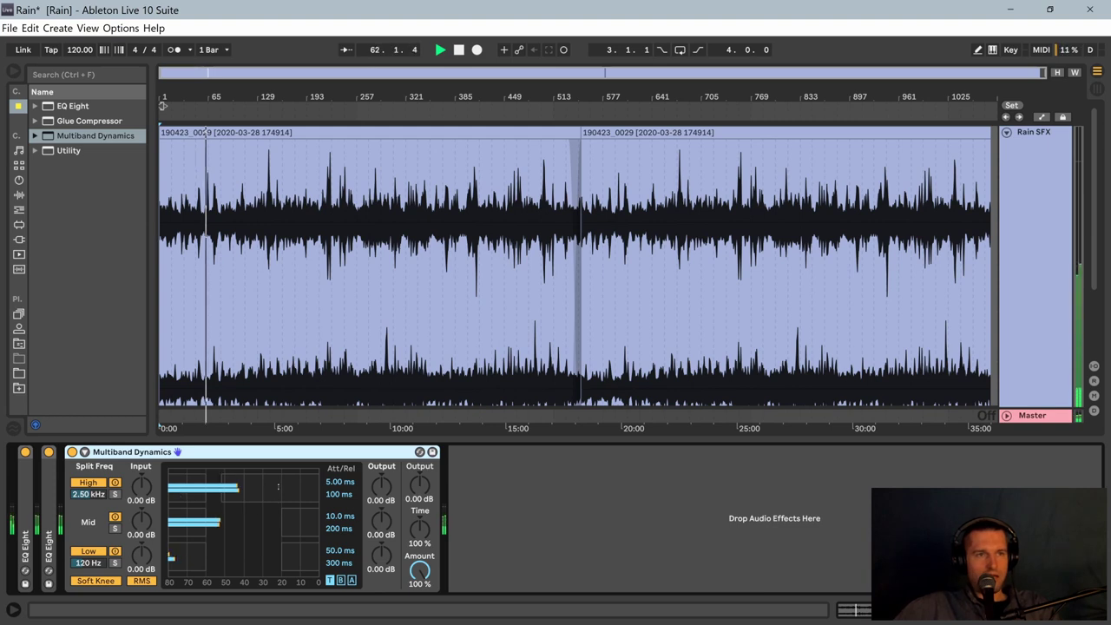
drag(265, 485, 260, 562)
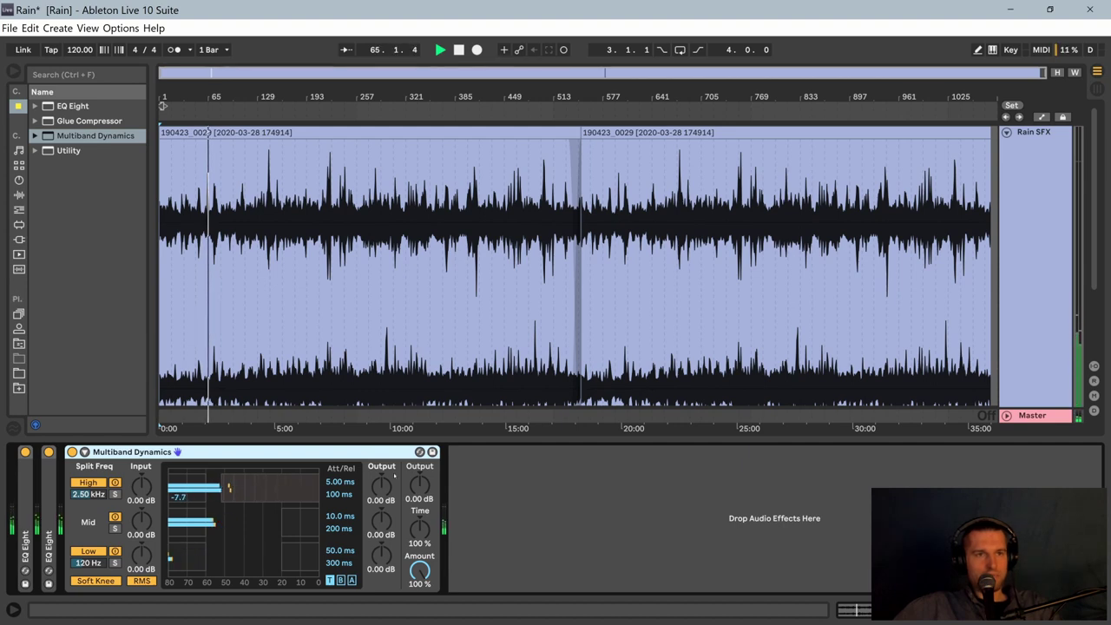
drag(382, 488, 381, 486)
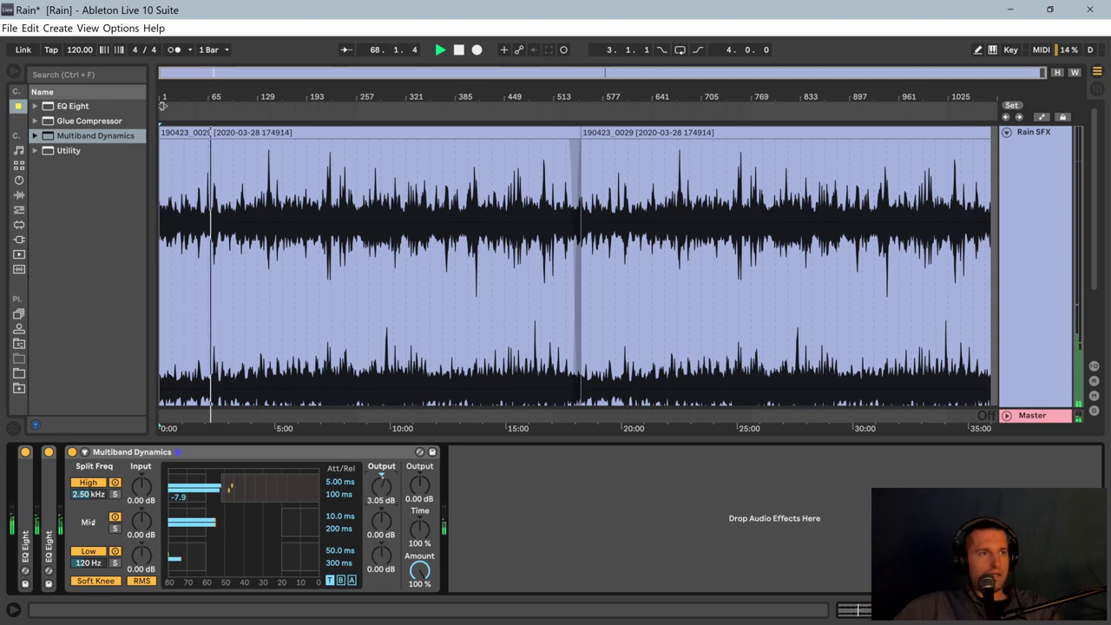
mouse_move(85, 495)
mouse_down()
mouse_move(84, 513)
mouse_move(88, 481)
mouse_move(87, 503)
mouse_up()
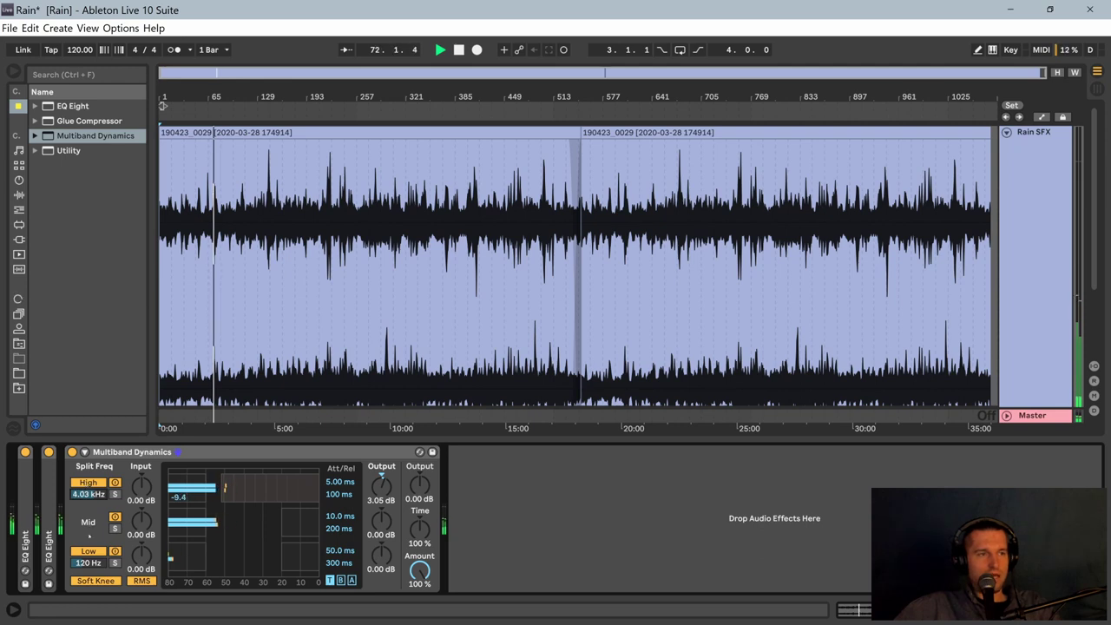
Step: Set the low split frequency to 662 Hz, expand the low band above about -67 dB, and set its output to 3.81 dB
drag(88, 562, 99, 523)
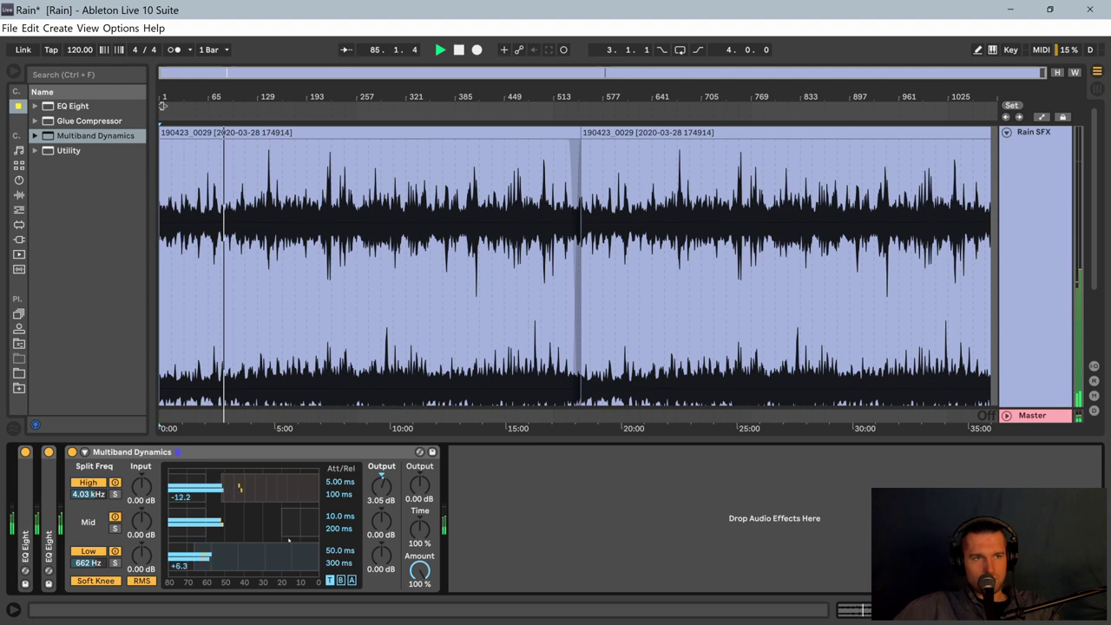
drag(381, 556, 381, 545)
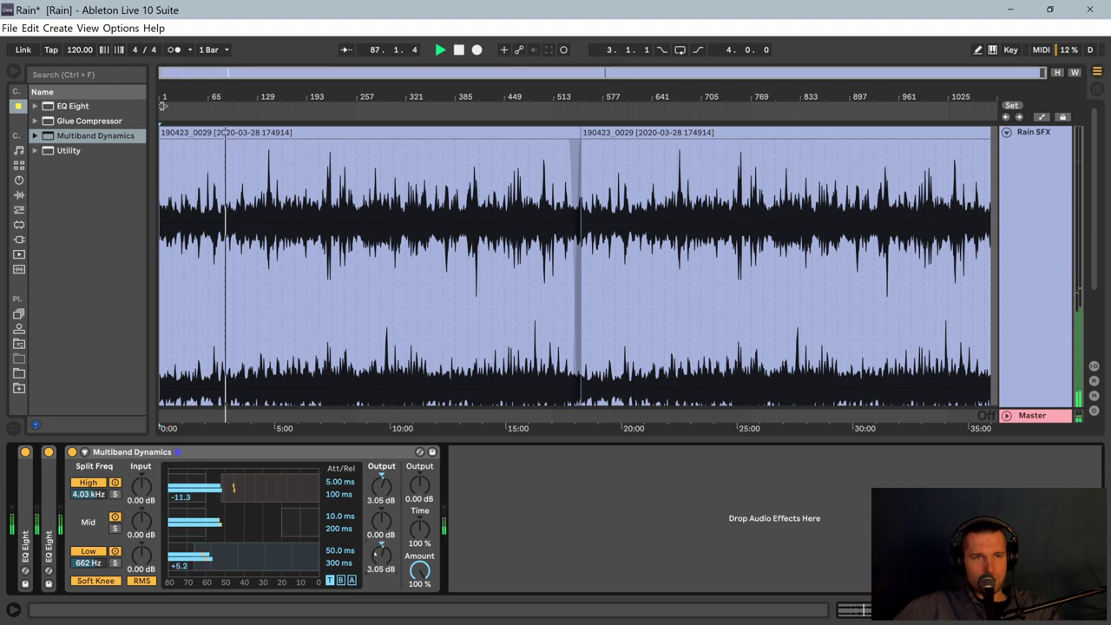
drag(376, 554, 376, 548)
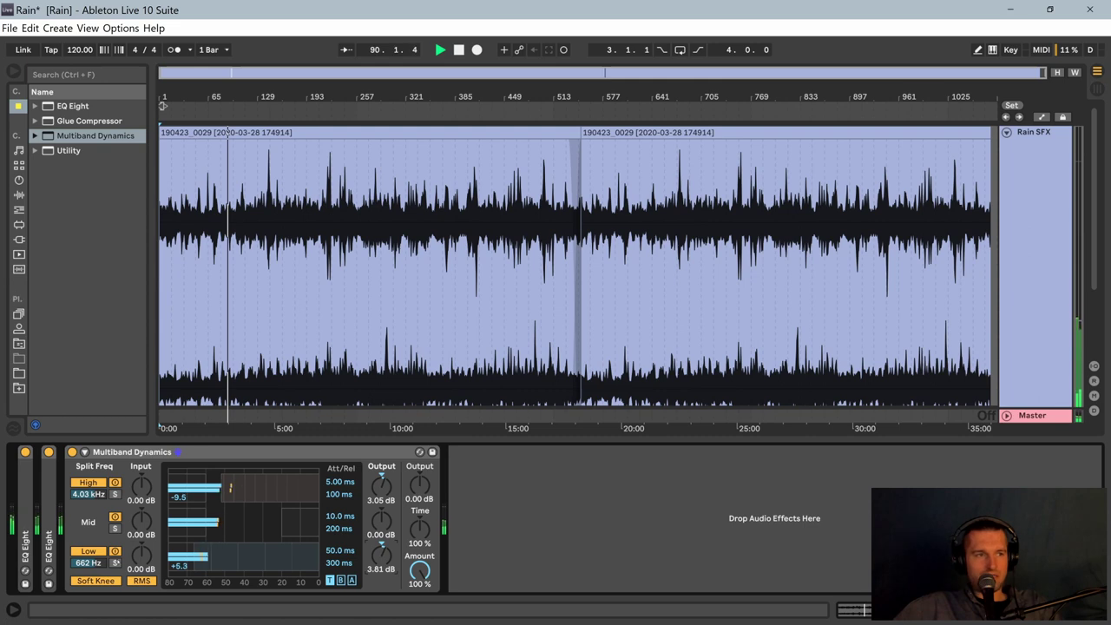
Step: Solo the low, mid and high bands of Multiband Dynamics one after another to listen to each, and leave all bands unsoloed
click(114, 563)
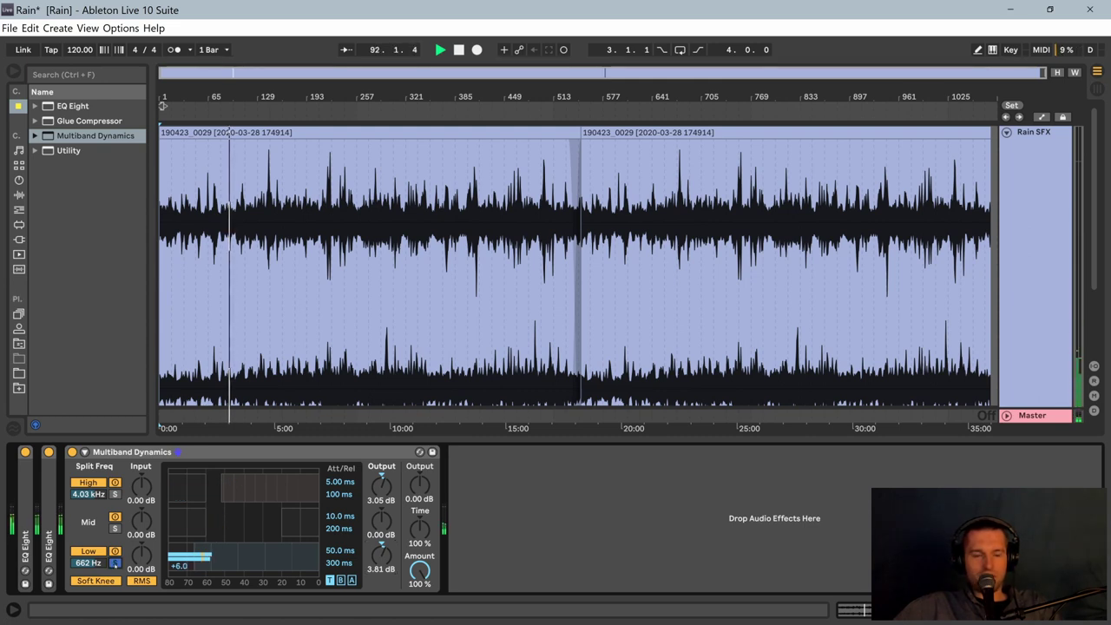
click(115, 562)
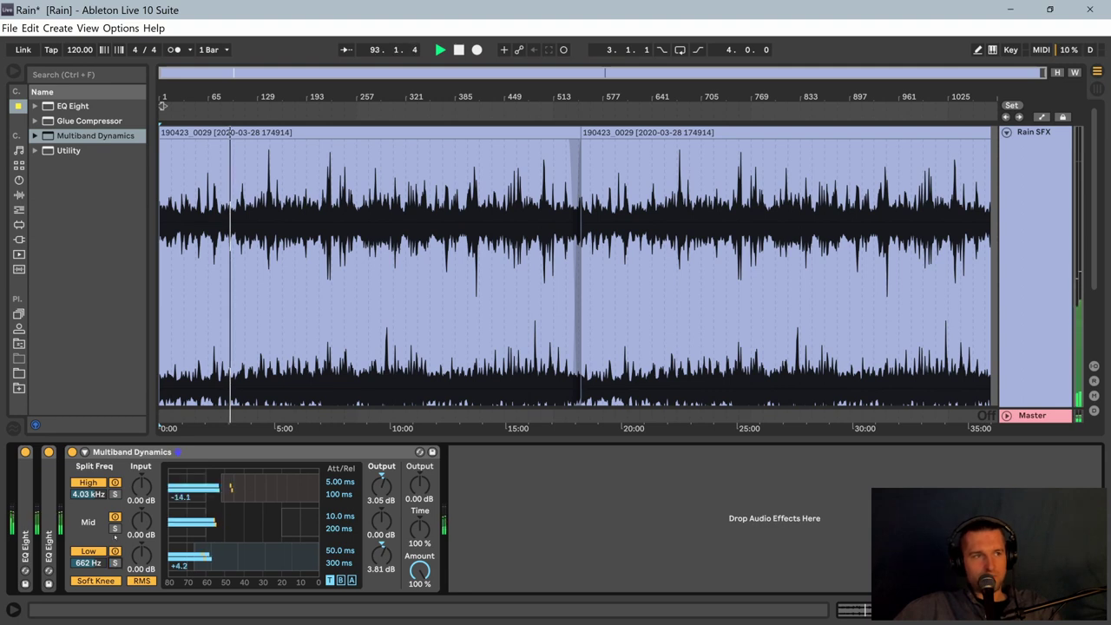
click(114, 527)
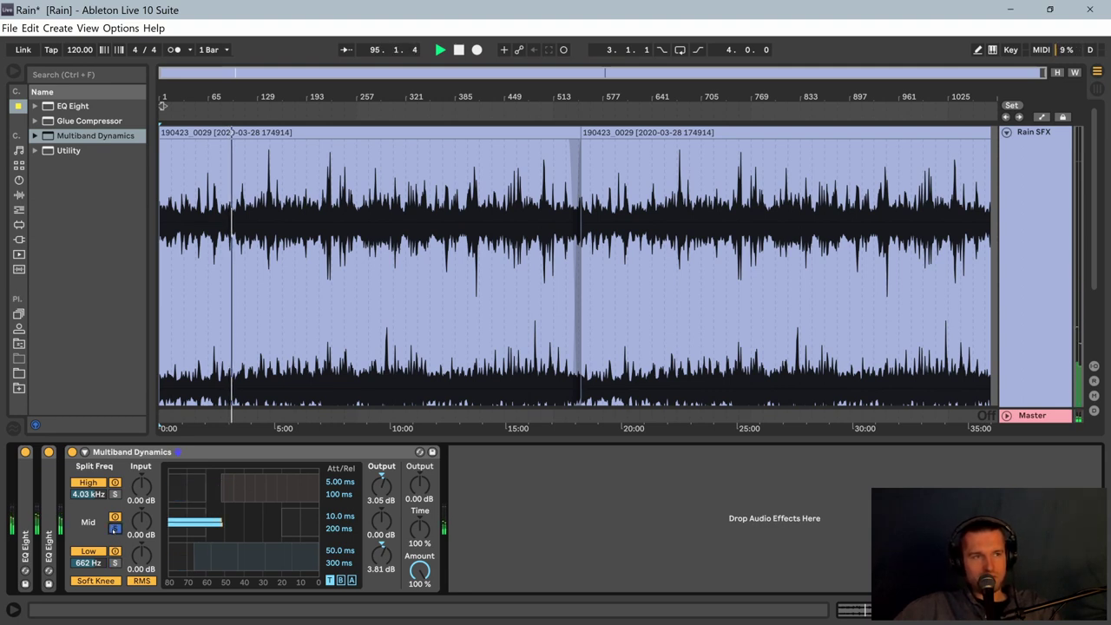
click(114, 527)
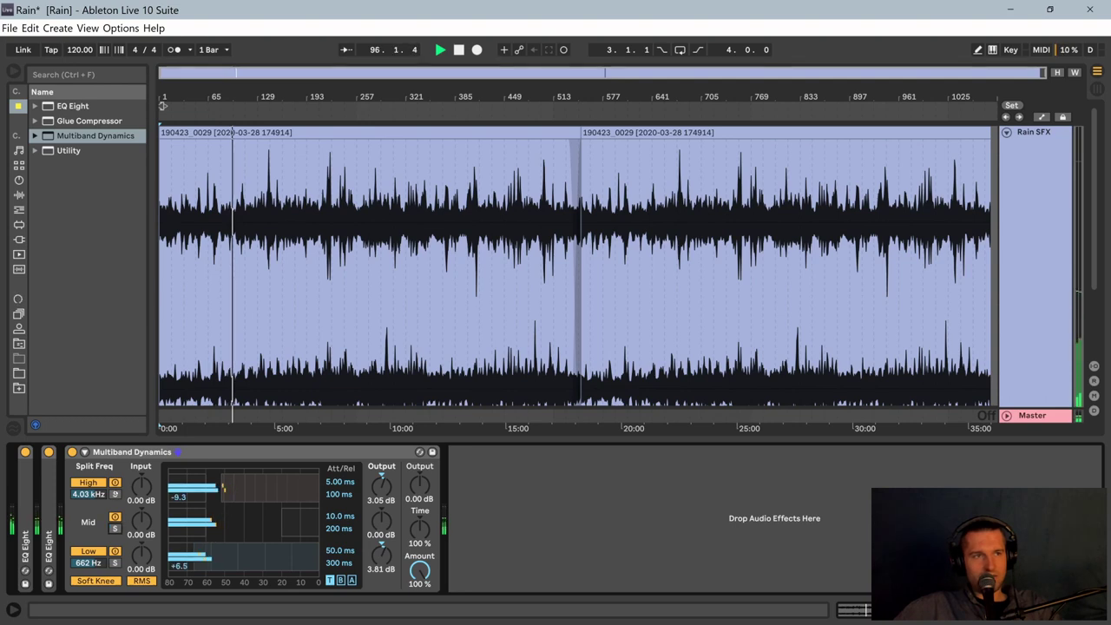
click(114, 494)
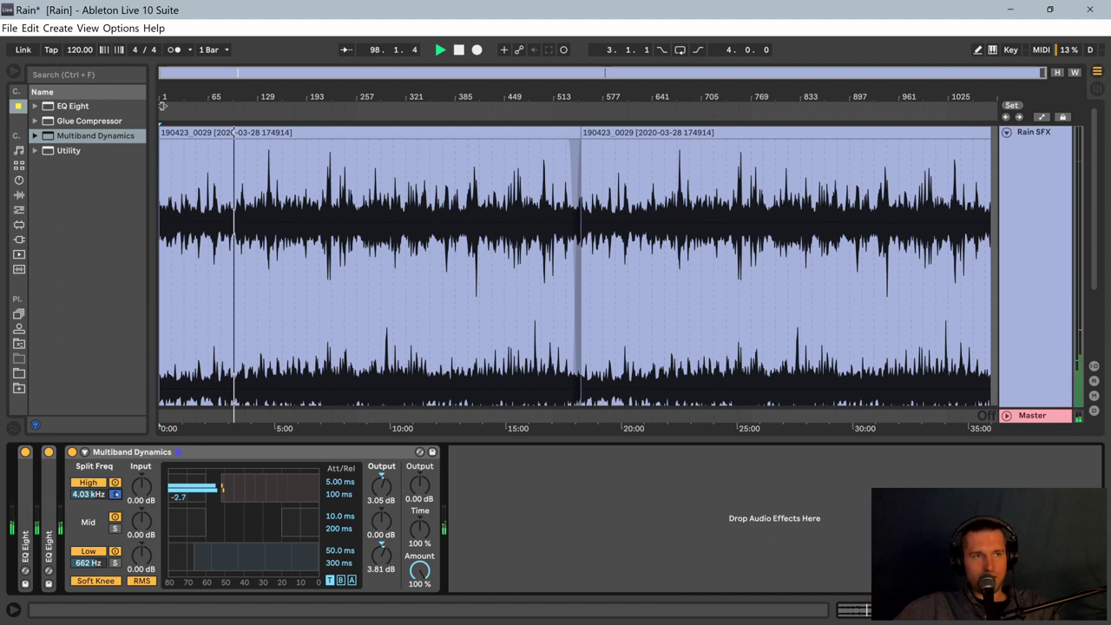
click(114, 494)
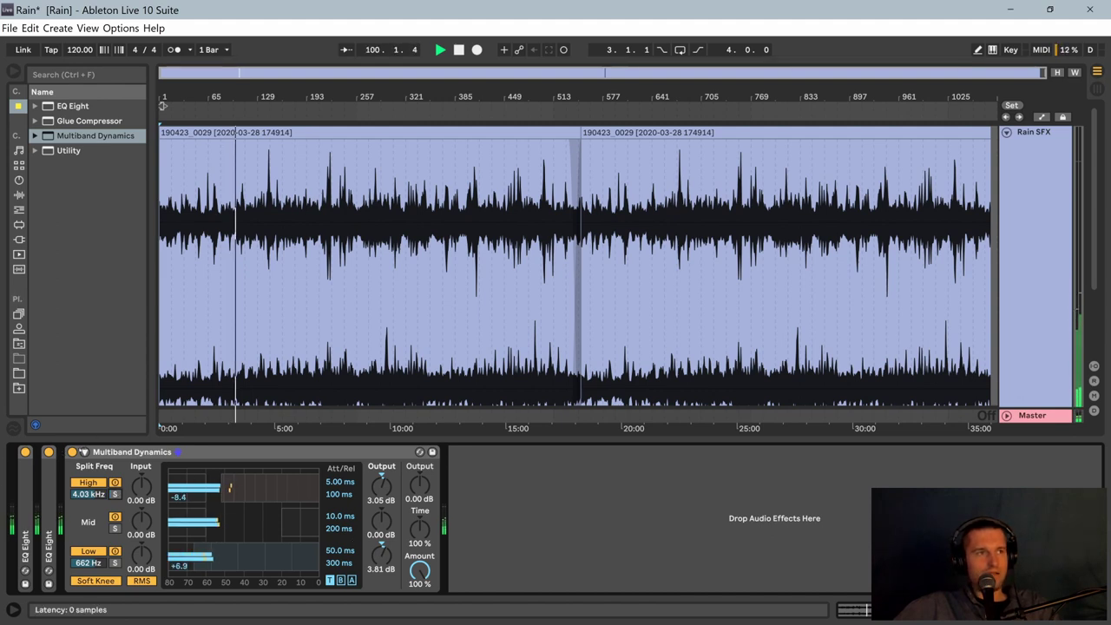
Step: Compare the rain with Multiband Dynamics and the second EQ Eight bypassed and active, leaving both devices switched on
click(72, 451)
click(48, 452)
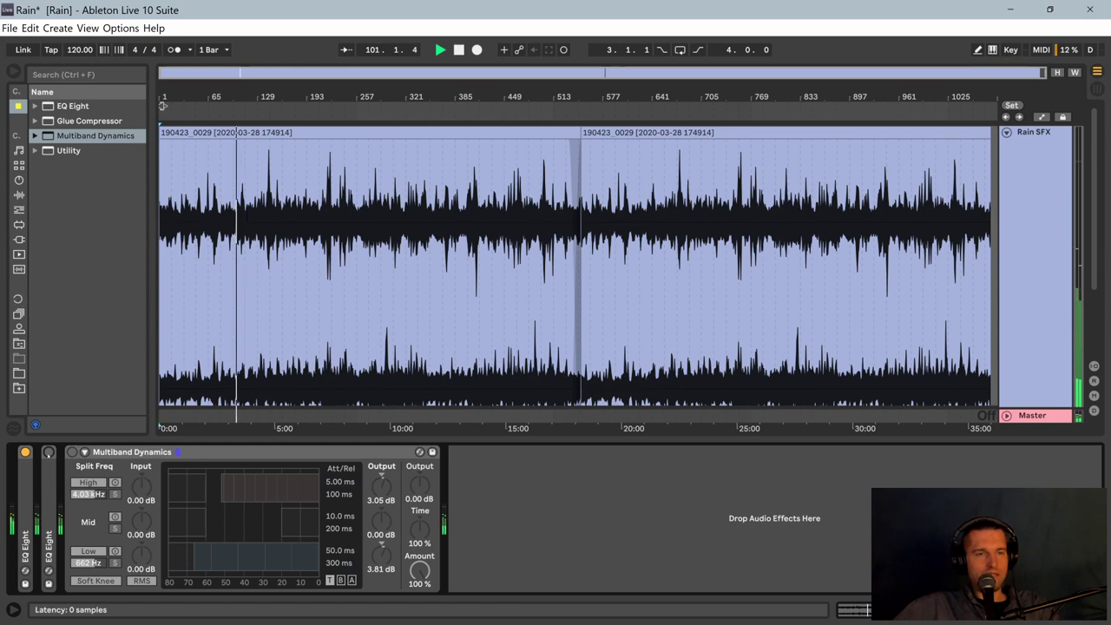
click(49, 452)
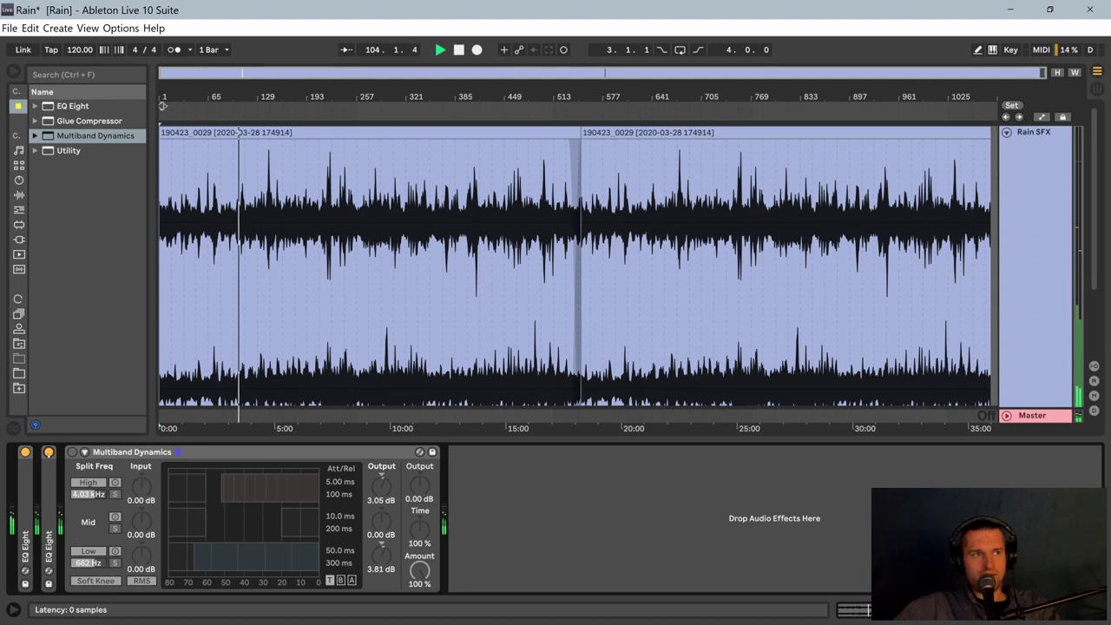
click(49, 451)
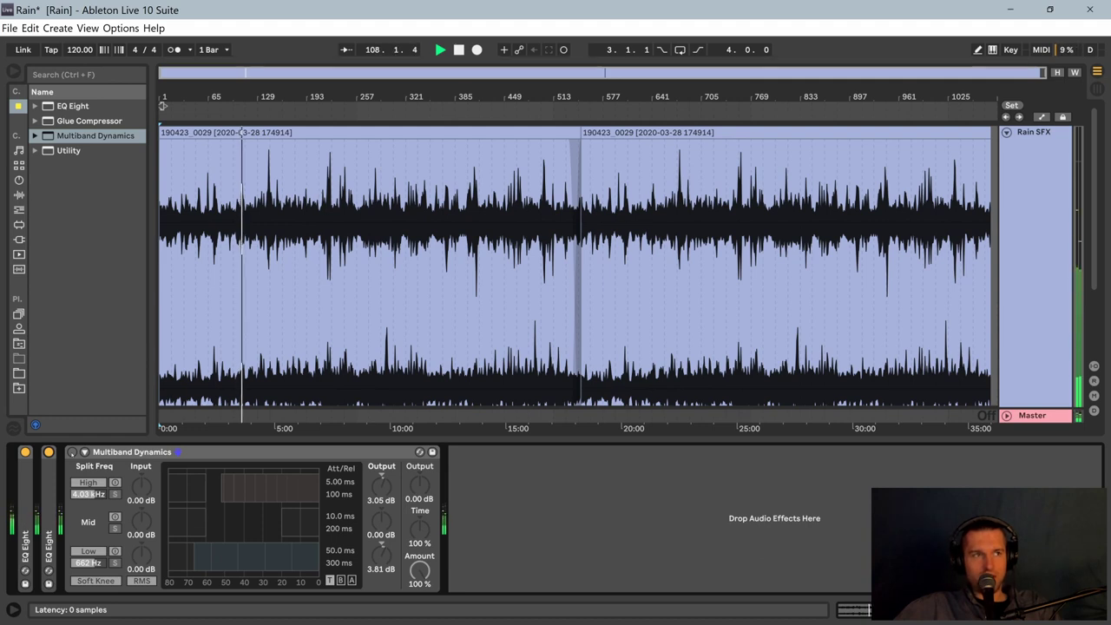
click(72, 452)
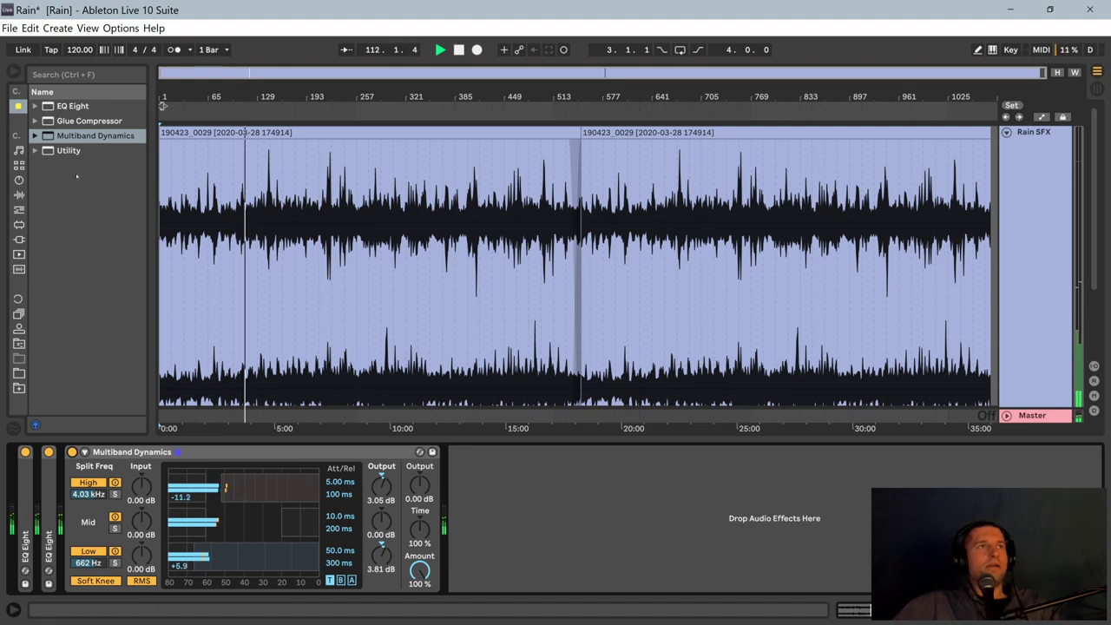
Step: Add a Glue Compressor with a -33.7 dB threshold and 5.85 dB range, and raise the Multiband Dynamics master output to 5.71 dB
click(88, 121)
drag(397, 429, 492, 495)
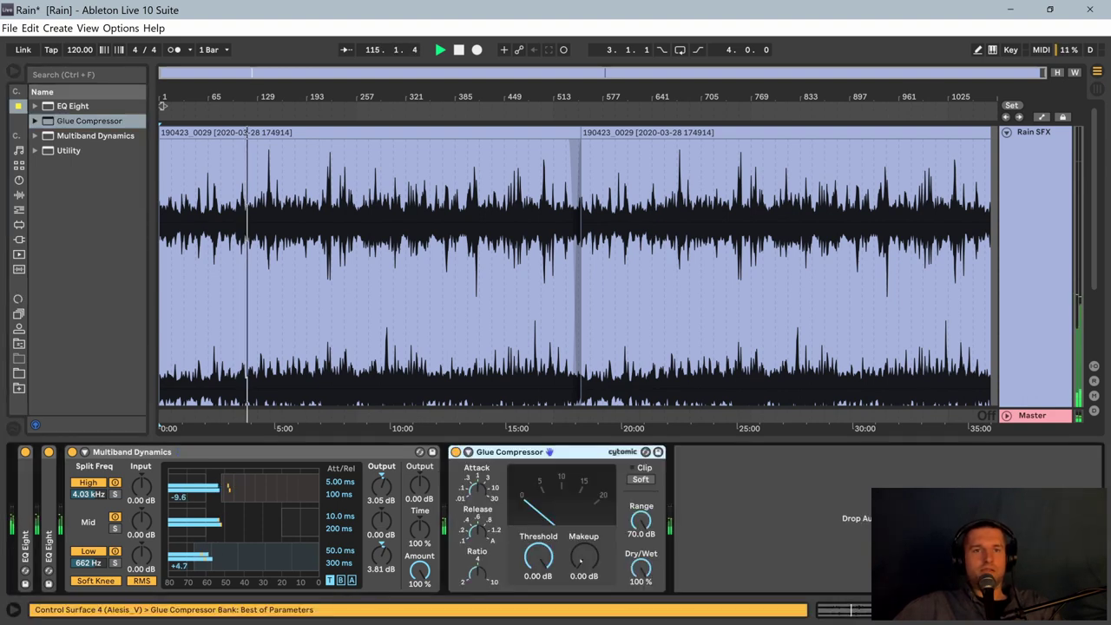
drag(419, 492, 419, 479)
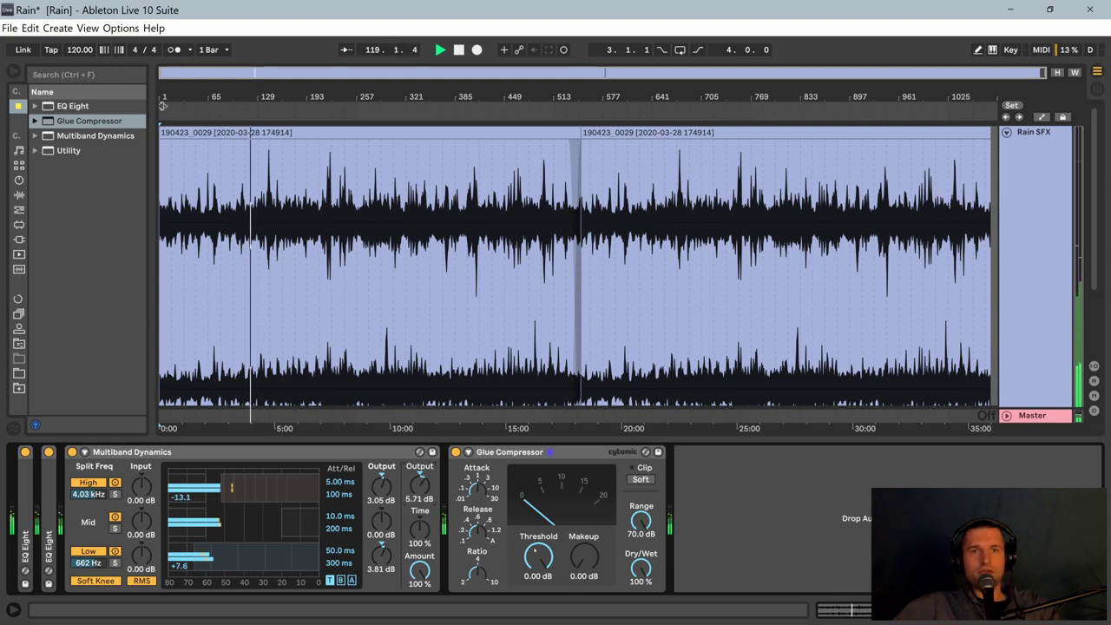
mouse_move(537, 553)
mouse_down()
mouse_move(536, 621)
mouse_move(546, 571)
mouse_up()
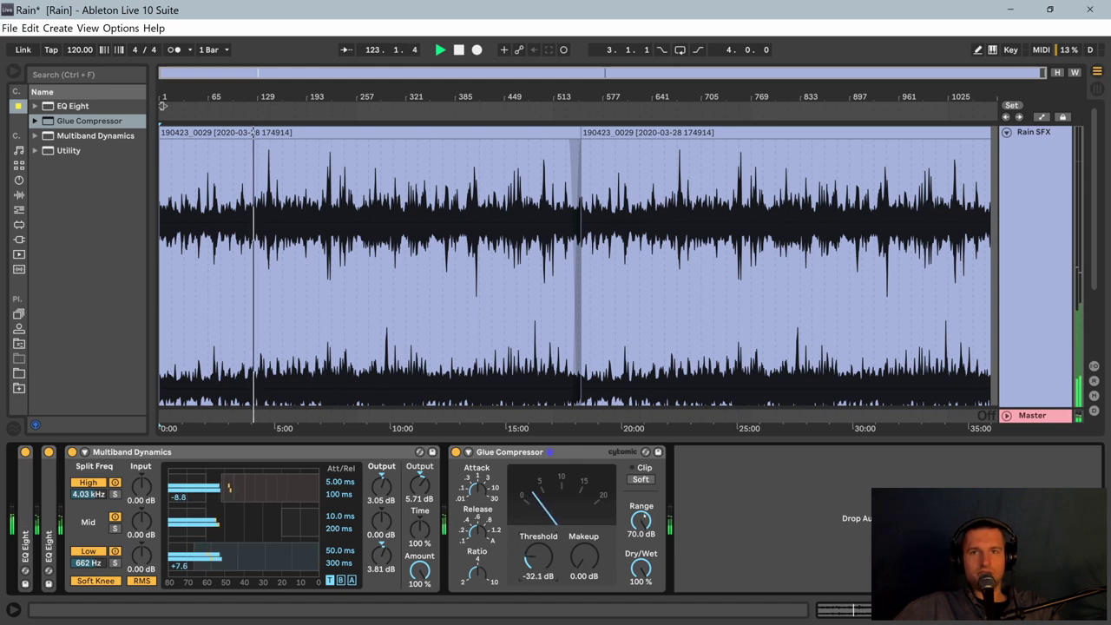
drag(647, 512, 641, 581)
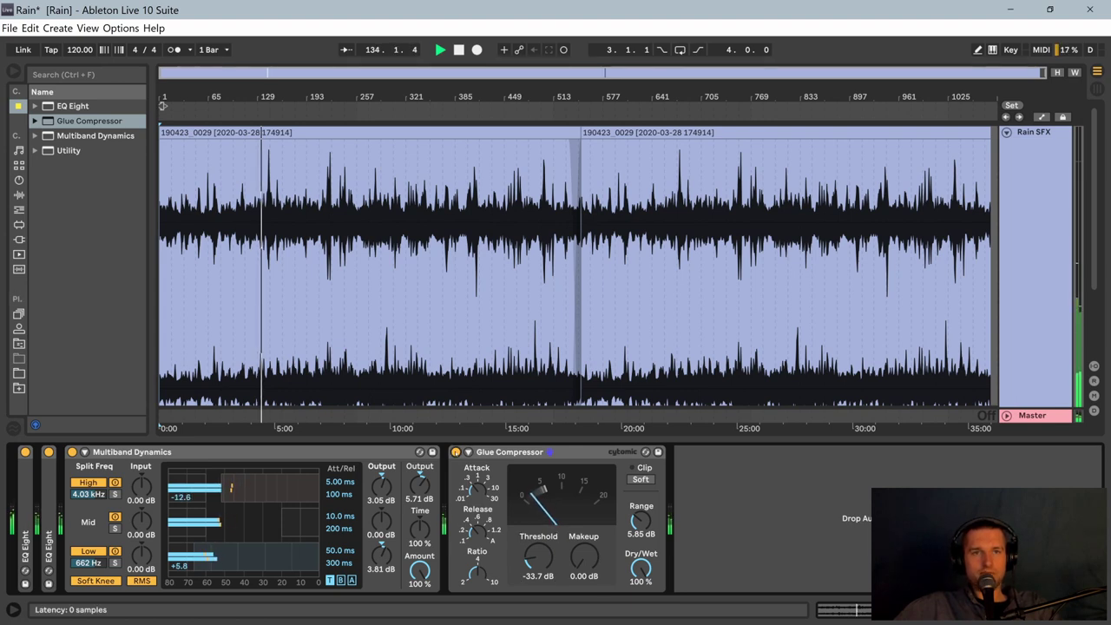
Step: Compare the sound with the Glue Compressor off and on, leave it on, and collapse it and Multiband Dynamics
click(455, 451)
key(0)
key(0)
key(0)
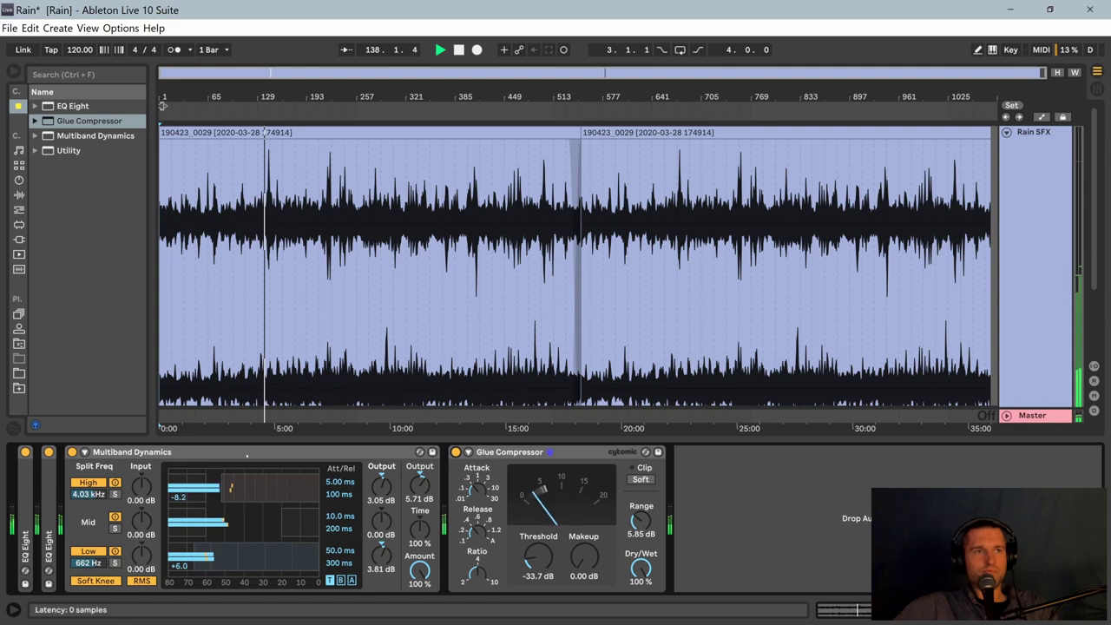
double_click(236, 448)
double_click(224, 448)
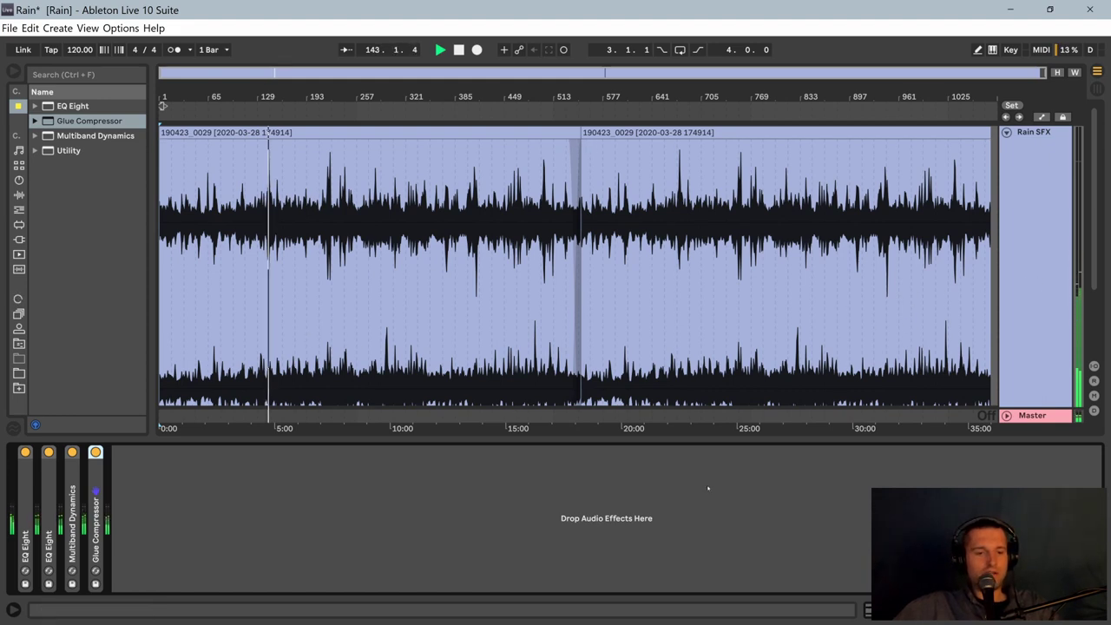
Step: Check the track level in the Session View mixer and add a Utility with 5.00 dB gain after the Glue Compressor
key(Tab)
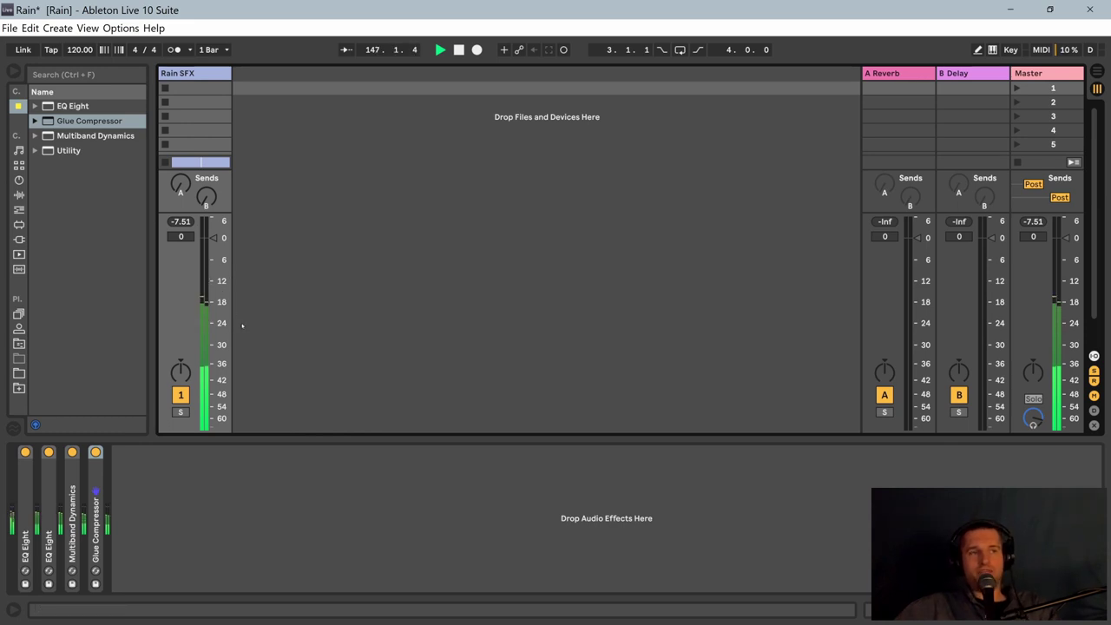
key(Tab)
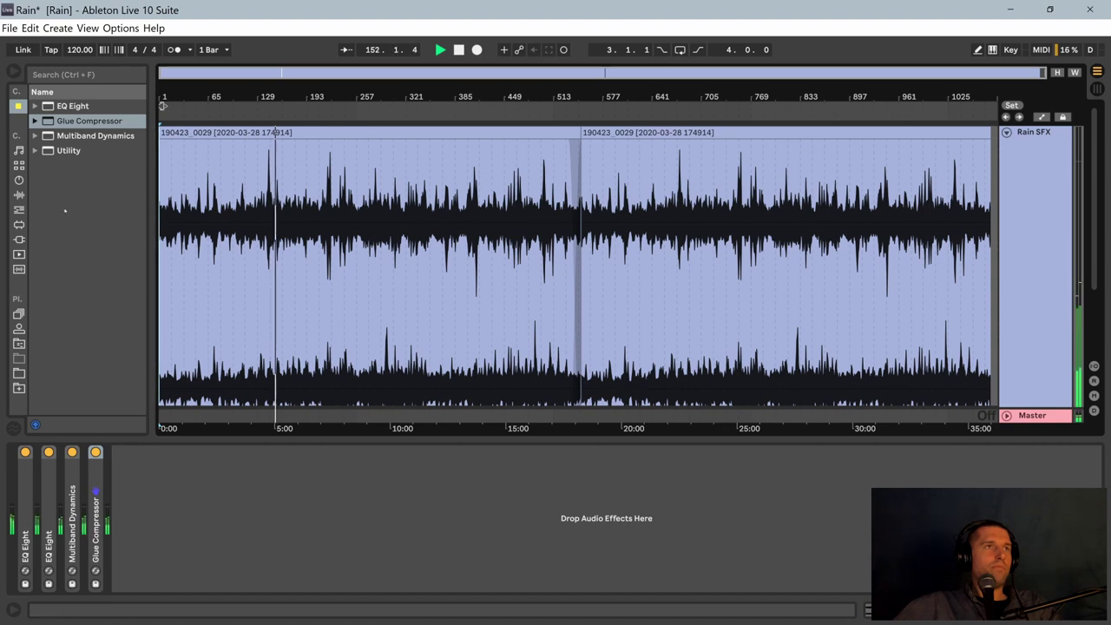
drag(69, 151, 193, 489)
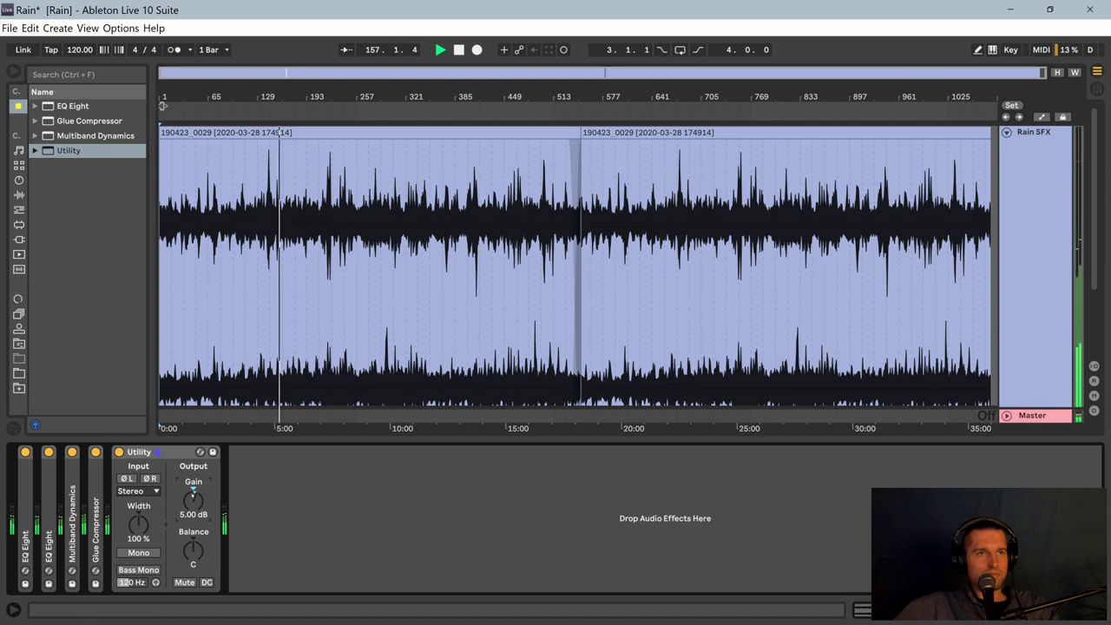
Step: Try a -1.7 dB volume on the Rain SFX track, reset it to 0, stop playback and collapse the Utility in Arrangement View
key(Tab)
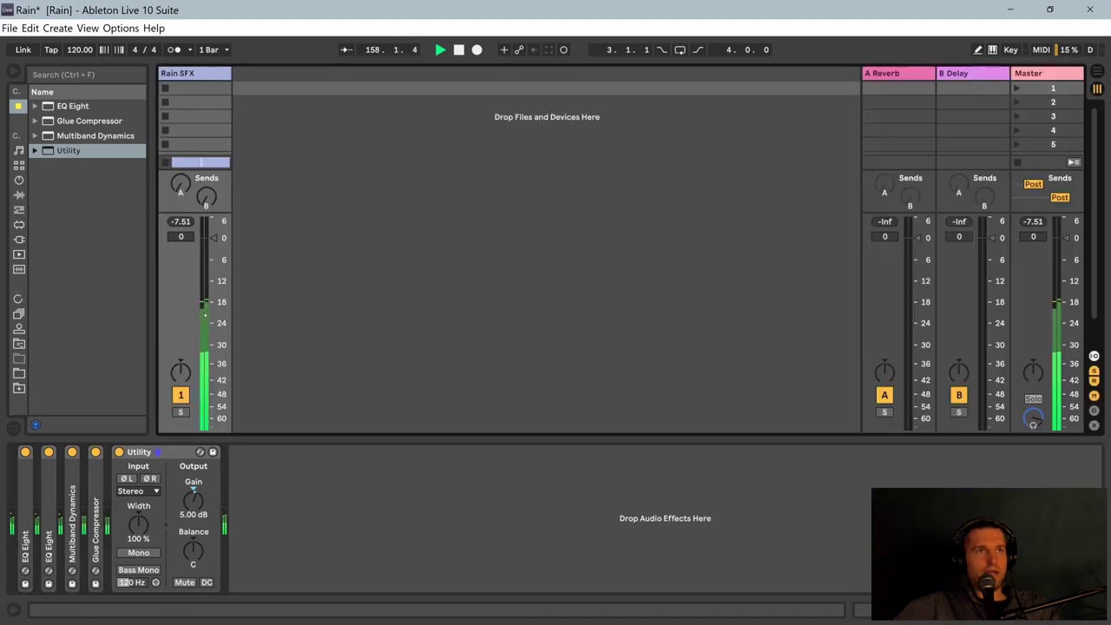
mouse_move(214, 237)
mouse_down()
mouse_move(214, 322)
mouse_move(214, 244)
mouse_up()
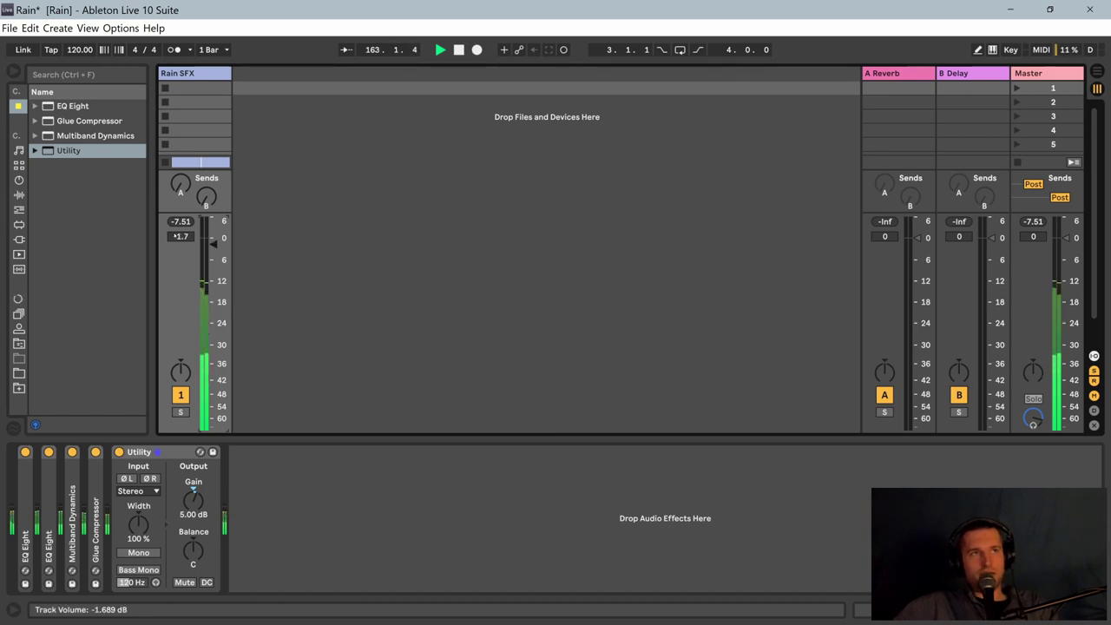
double_click(180, 236)
key(space)
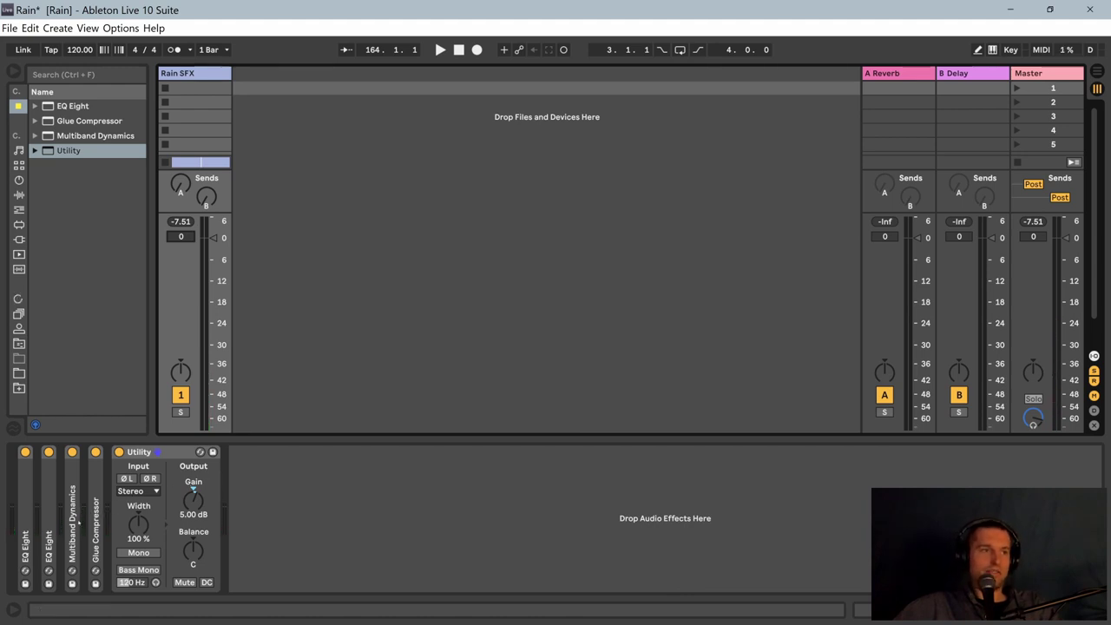
double_click(167, 453)
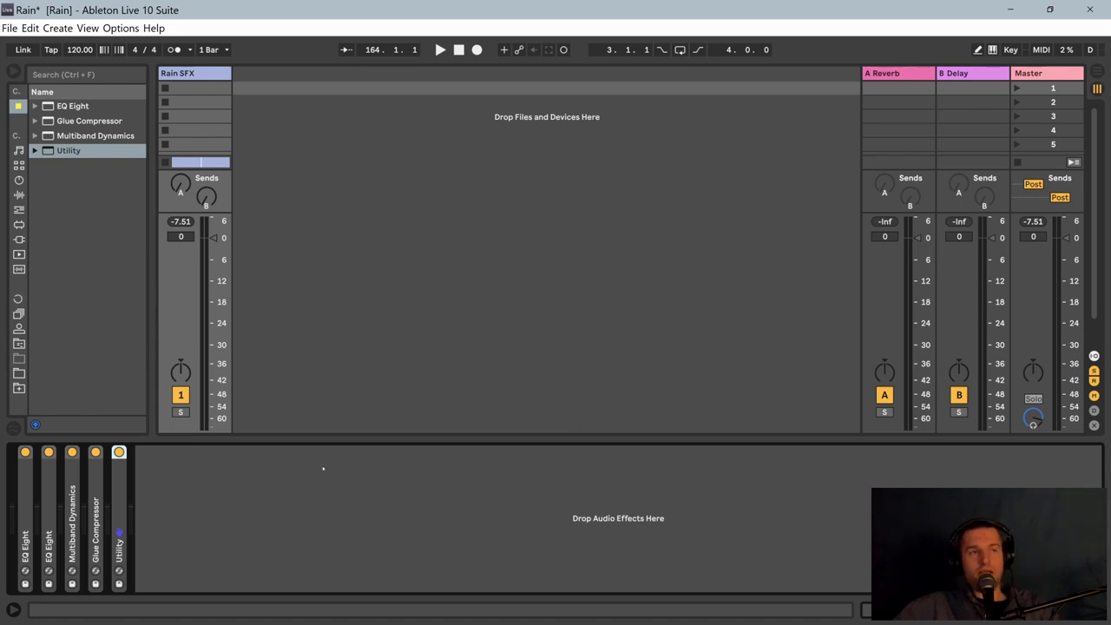
key(Tab)
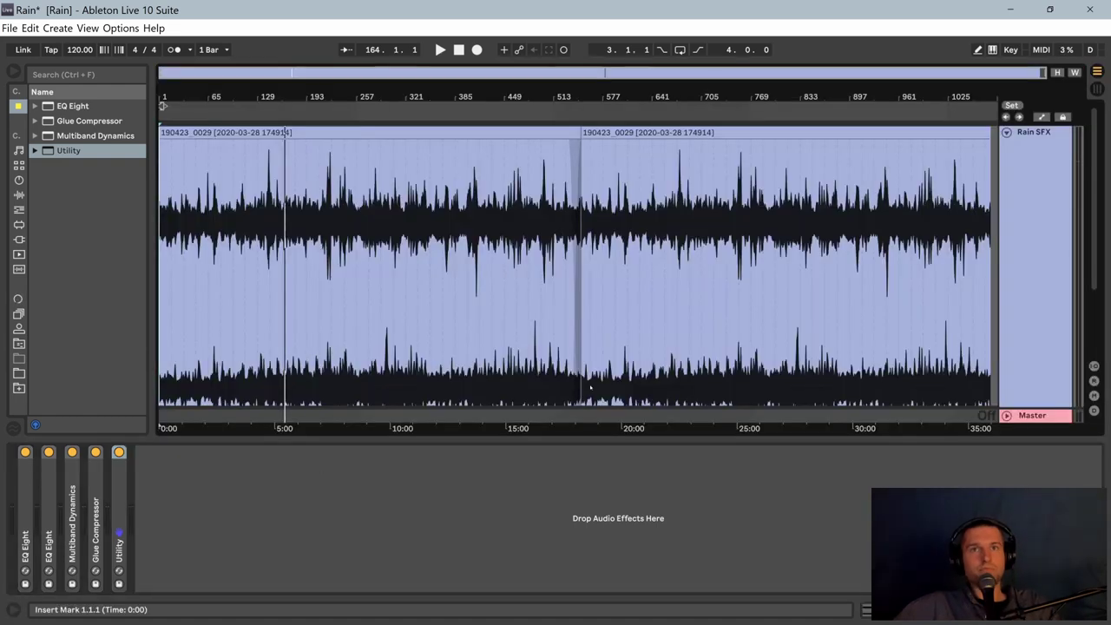